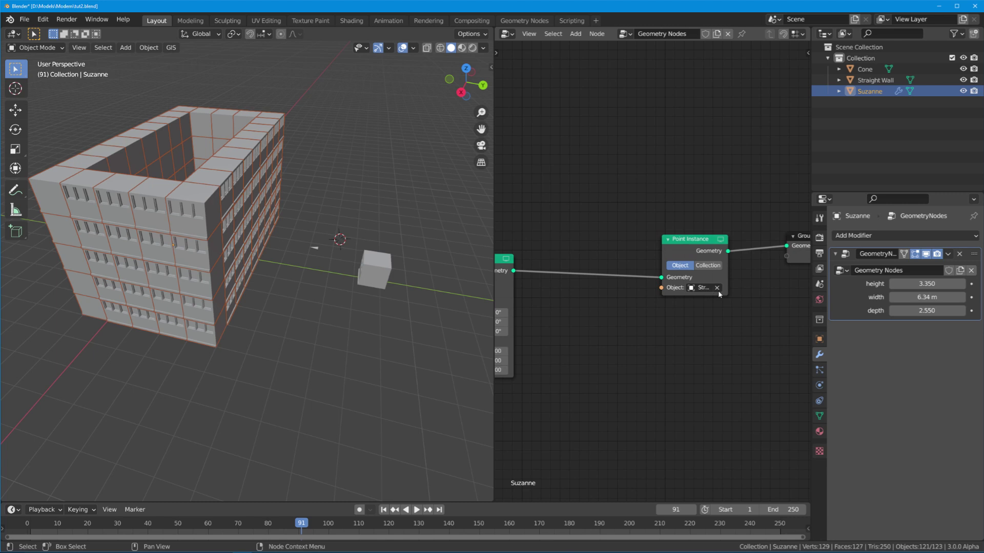
- Replace the Point Instance node's object with the Cone and deselect the instanced geometry
{"action": "left_click", "coordinate": [717, 288]}
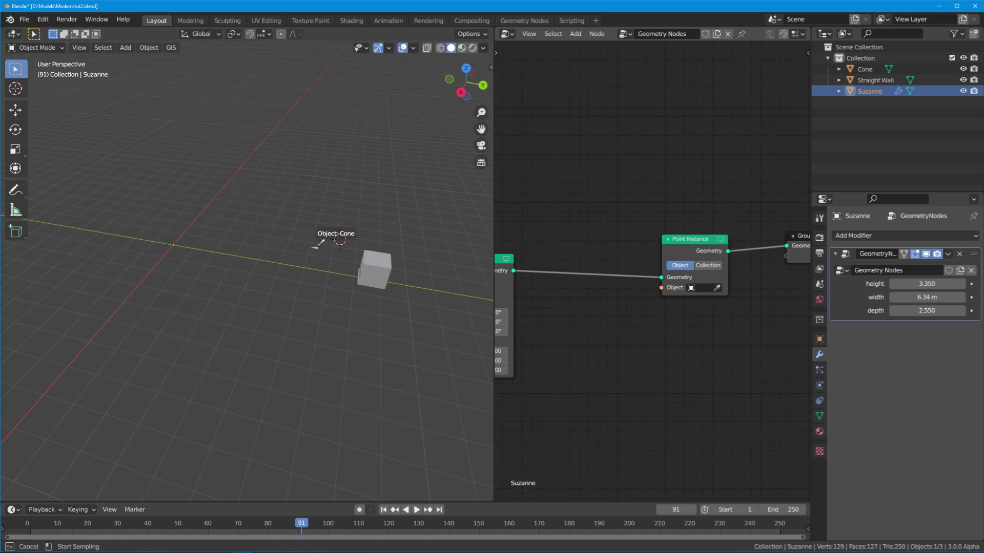
{"action": "left_click", "coordinate": [315, 248]}
{"action": "left_click", "coordinate": [275, 303]}
{"action": "scroll", "coordinate": [282, 303], "scroll_direction": "down", "scroll_amount": 2}
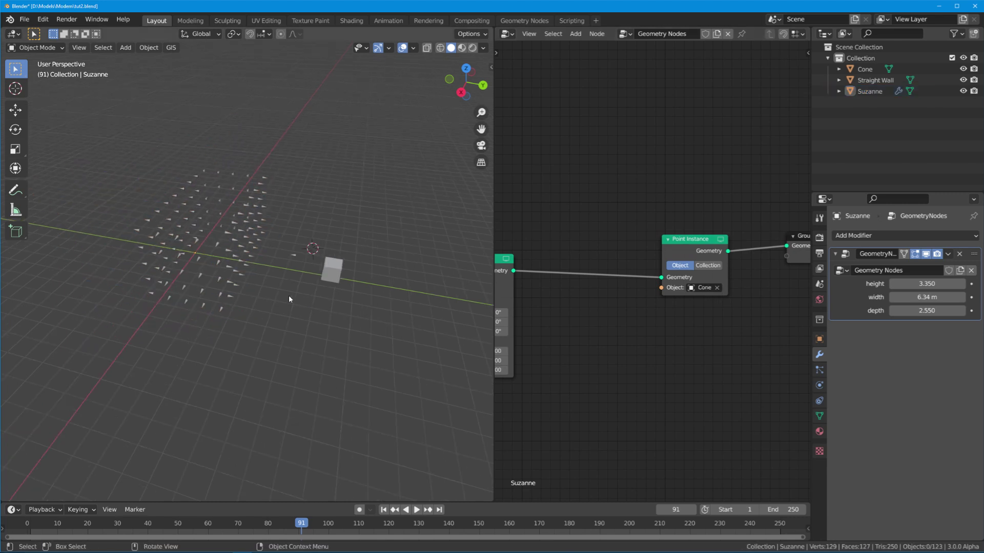
- Examine the orientation of the cone instances and the geometry node tree that generates their points
{"action": "scroll", "coordinate": [651, 301], "scroll_direction": "down", "scroll_amount": 6}
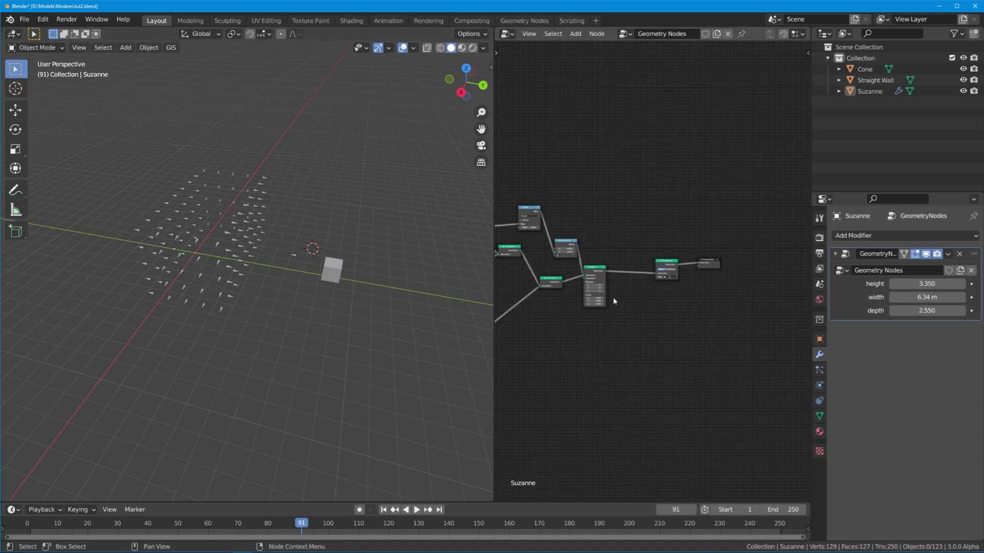
{"action": "middle_click_drag", "start_coordinate": [400, 236], "coordinate": [287, 266]}
{"action": "scroll", "coordinate": [271, 201], "scroll_direction": "up", "scroll_amount": 2}
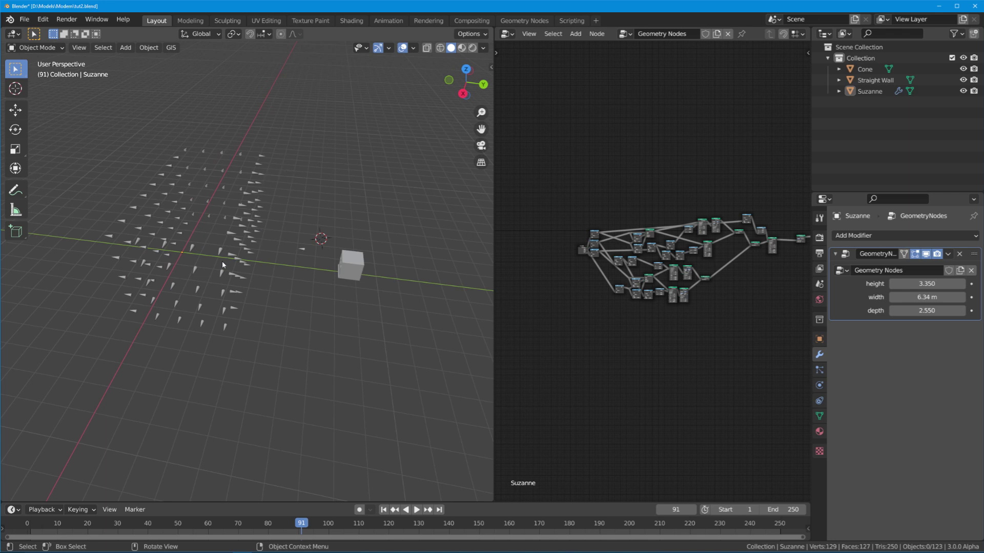
{"action": "mouse_move", "coordinate": [225, 263]}
{"action": "middle_mouse_down"}
{"action": "mouse_move", "coordinate": [237, 271]}
{"action": "mouse_move", "coordinate": [228, 271]}
{"action": "middle_mouse_up"}
{"action": "left_click", "coordinate": [327, 281]}
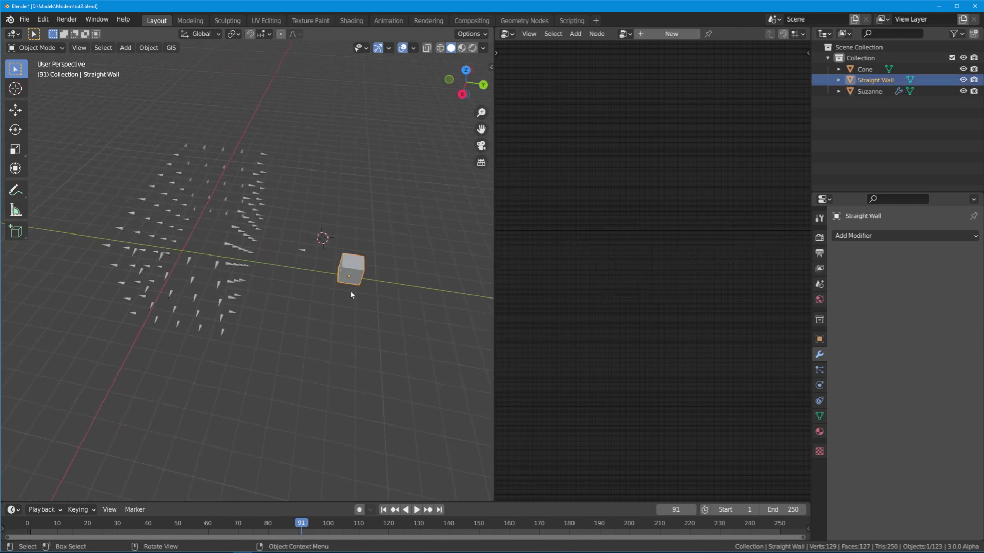
{"action": "left_click", "coordinate": [241, 263]}
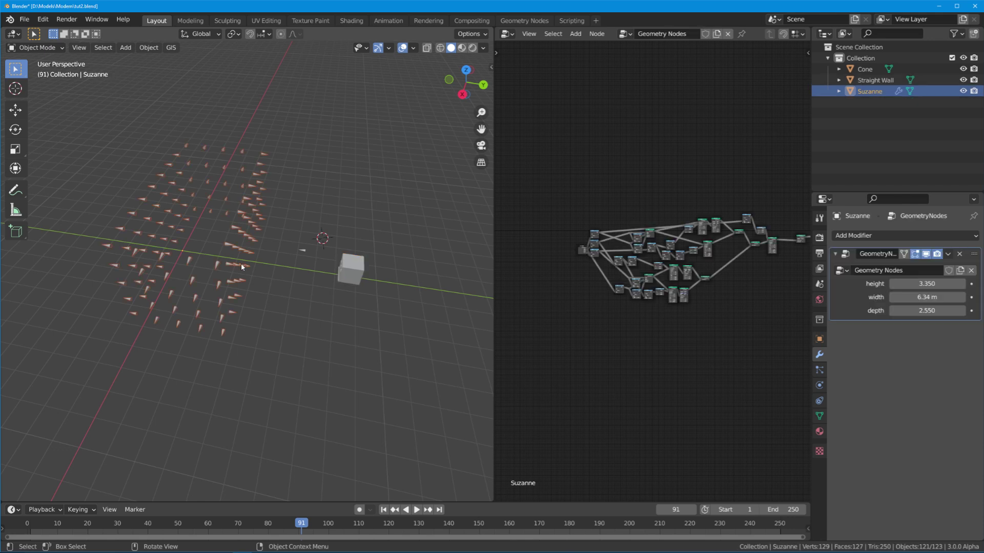
{"action": "scroll", "coordinate": [645, 261], "scroll_direction": "up", "scroll_amount": 8}
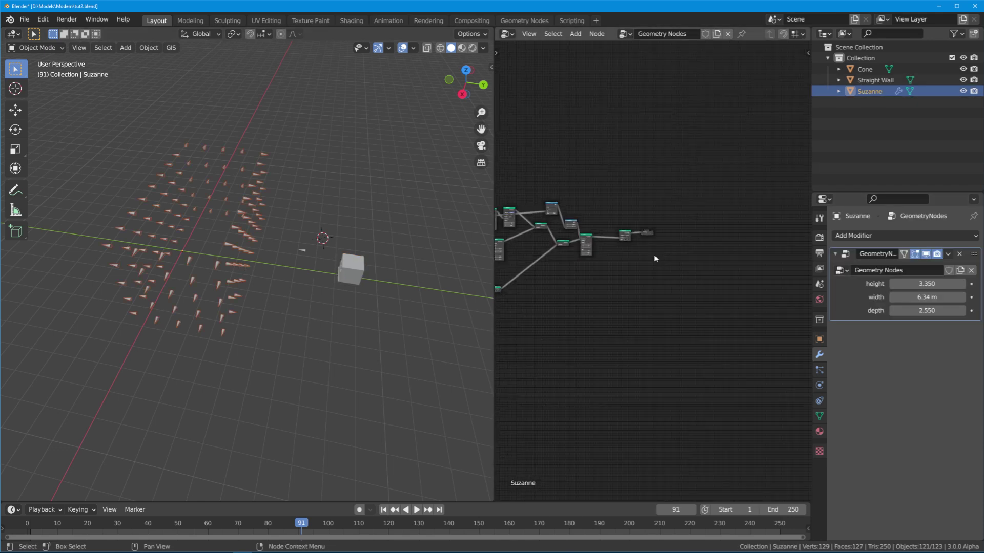
{"action": "scroll", "coordinate": [633, 279], "scroll_direction": "up", "scroll_amount": 2}
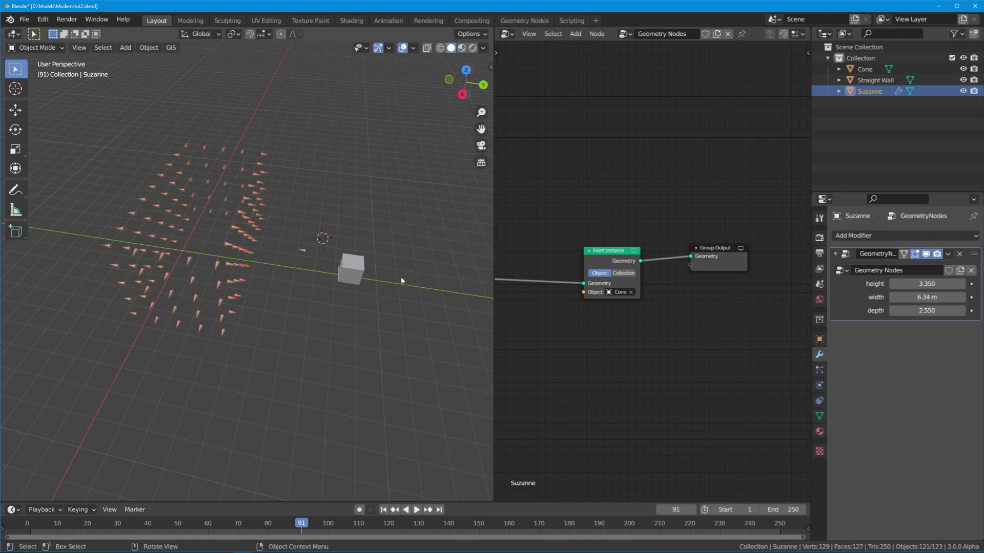
- Set the Point Instance node's object to the Straight Wall and deselect the building
{"action": "left_click_drag", "start_coordinate": [609, 255], "coordinate": [609, 248]}
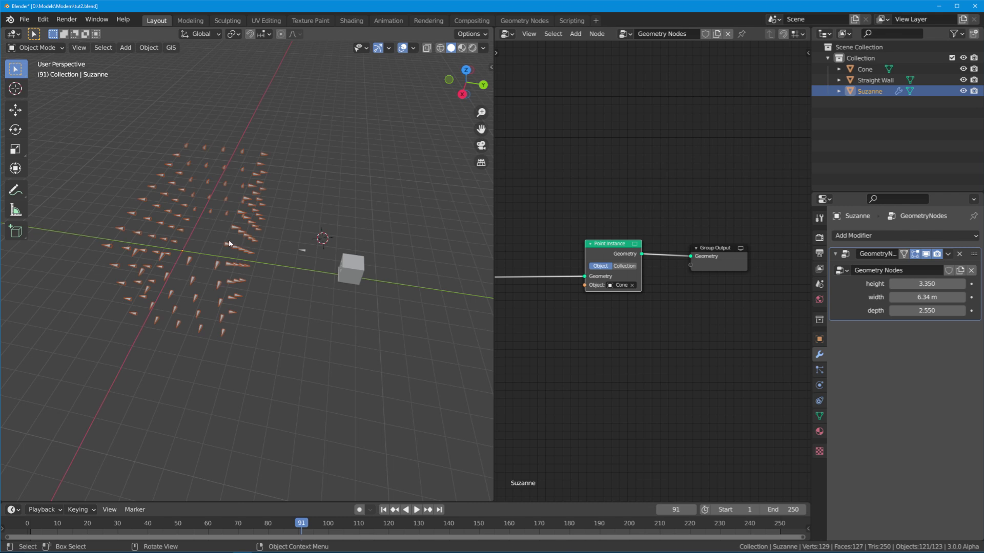
{"action": "left_click", "coordinate": [632, 285]}
{"action": "left_click", "coordinate": [633, 285]}
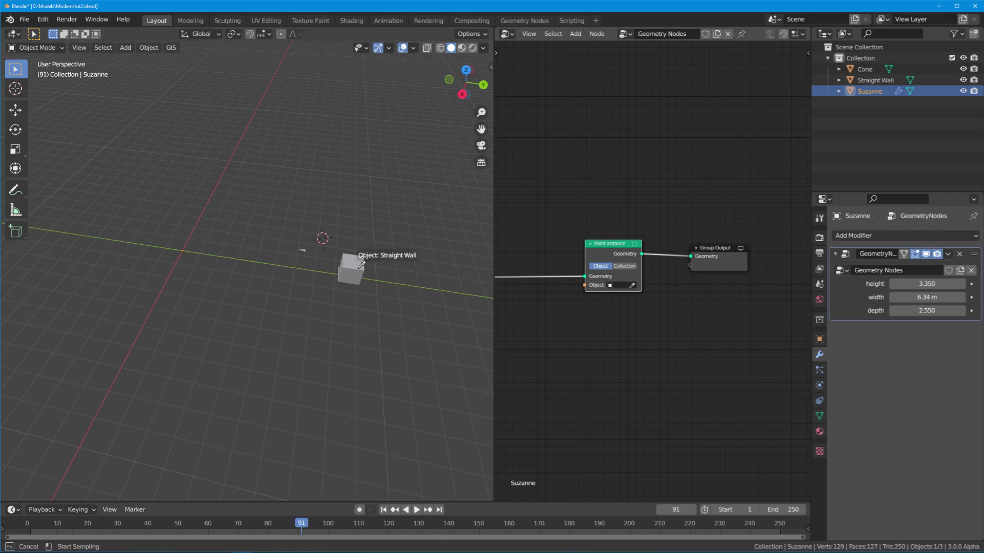
{"action": "left_click", "coordinate": [362, 264]}
{"action": "left_click", "coordinate": [287, 281]}
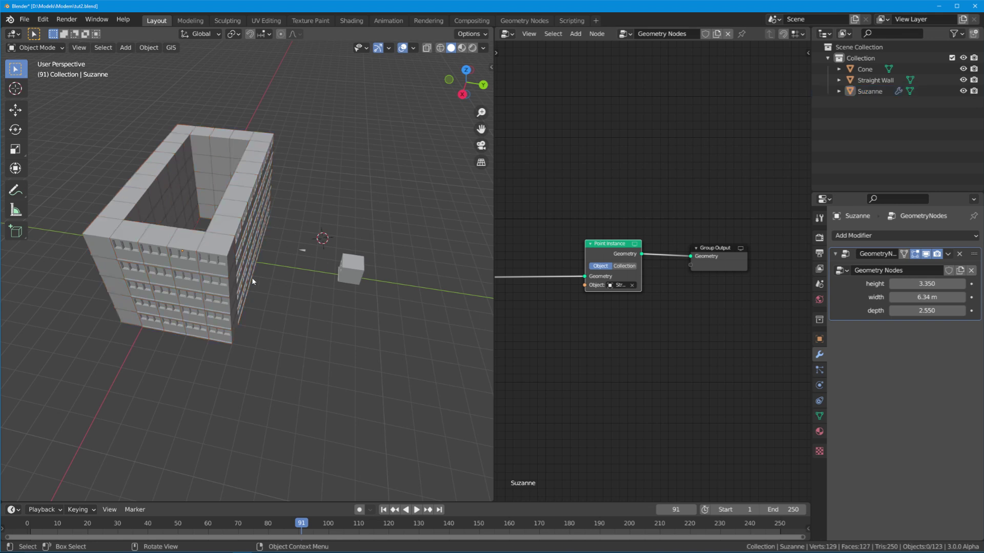
- Duplicate the Point Instance node and place the copy below the original
{"action": "middle_click_drag", "start_coordinate": [254, 277], "coordinate": [337, 263]}
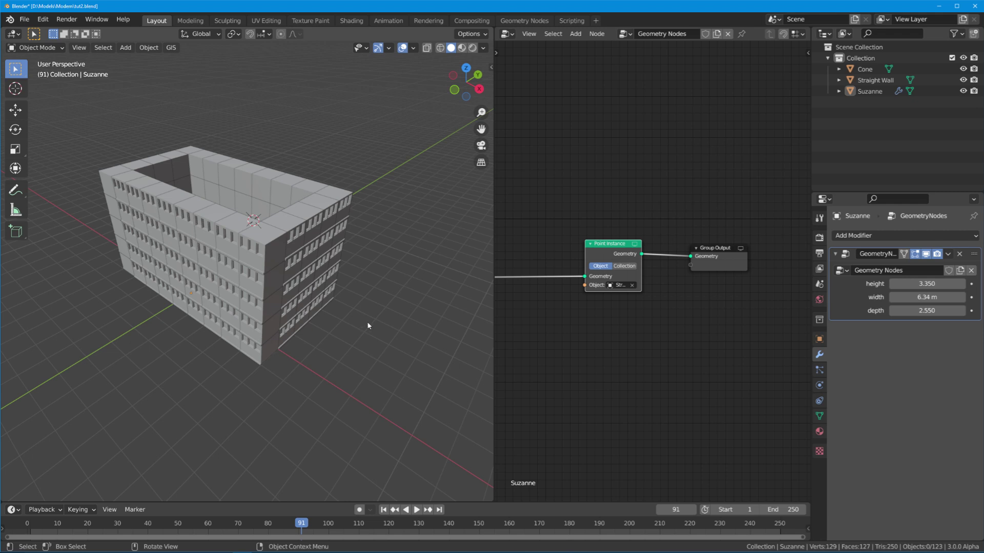
{"action": "middle_click_drag", "start_coordinate": [614, 248], "coordinate": [658, 248]}
{"action": "key", "text": "shift+d"}
{"action": "left_click", "coordinate": [658, 308]}
- Add a UV sphere at the 3D cursor
{"action": "middle_click_drag", "start_coordinate": [405, 283], "coordinate": [303, 285]}
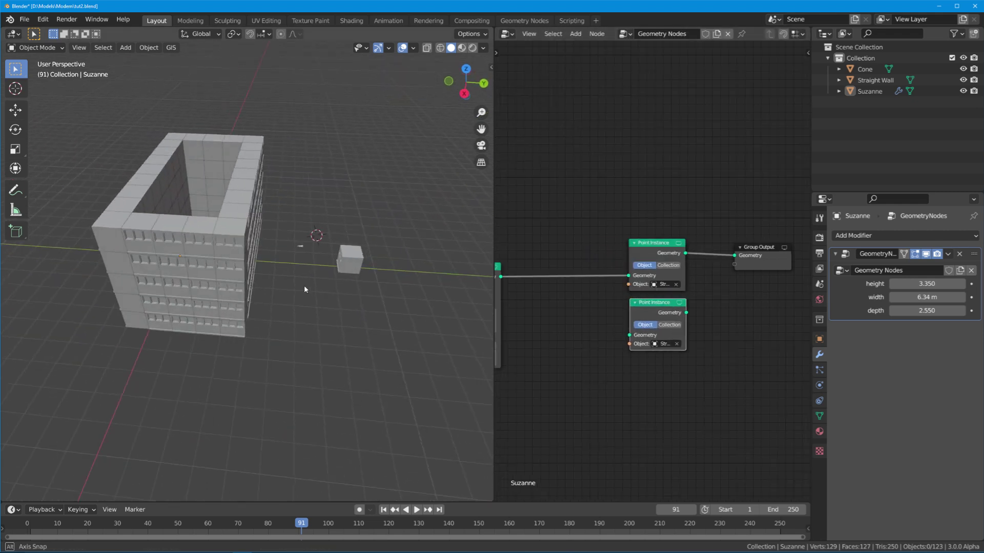
{"action": "key", "text": "shift+a"}
{"action": "mouse_move", "coordinate": [379, 248]}
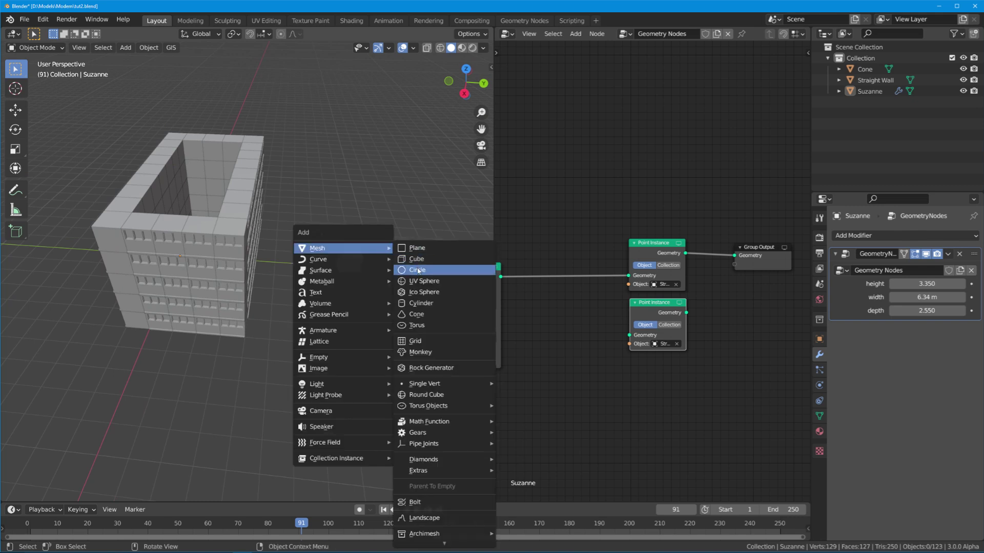
{"action": "left_click", "coordinate": [407, 283]}
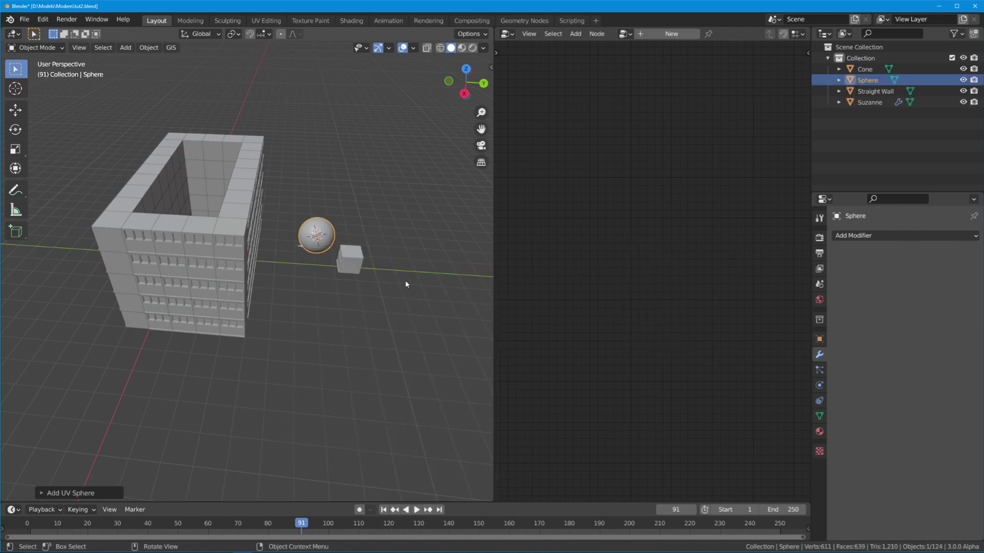
- In Edit Mode, scale the sphere's mesh by 0.5 and move it 0.5 m up along Z
{"action": "key", "text": "Tab"}
{"action": "type", "text": "s.5"}
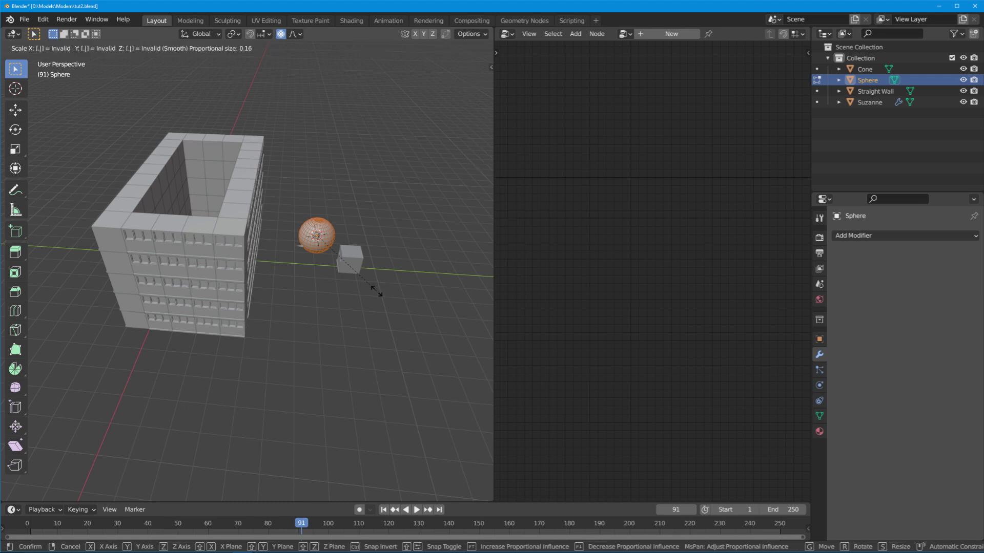
{"action": "key", "text": "Return"}
{"action": "type", "text": "gz.5"}
{"action": "key", "text": "Return"}
{"action": "key", "text": "Tab"}
- Reselect Suzanne and assign the Sphere as the duplicated Point Instance node's object
{"action": "left_click", "coordinate": [869, 102]}
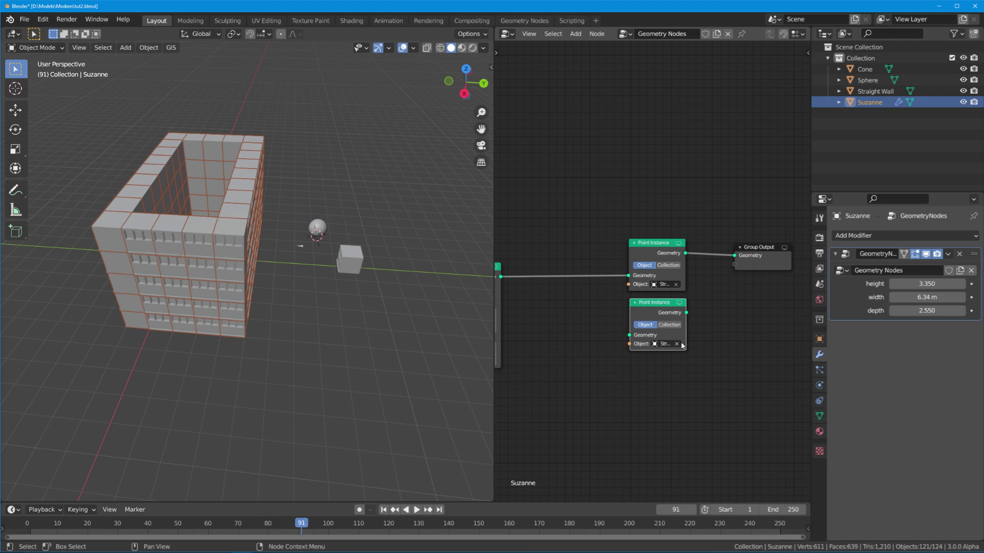
{"action": "left_click", "coordinate": [677, 344]}
{"action": "left_click", "coordinate": [317, 227]}
- Link the Transform node's geometry through the sphere's Point Instance node to the Group Output
{"action": "middle_click_drag", "start_coordinate": [527, 275], "coordinate": [572, 269]}
{"action": "left_click_drag", "start_coordinate": [546, 271], "coordinate": [675, 330]}
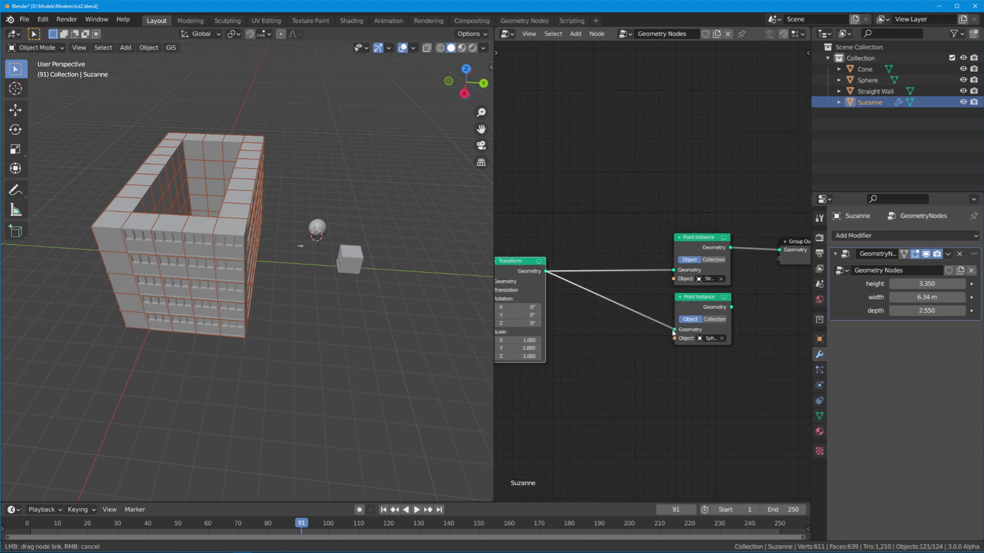
{"action": "left_click_drag", "start_coordinate": [732, 306], "coordinate": [779, 250]}
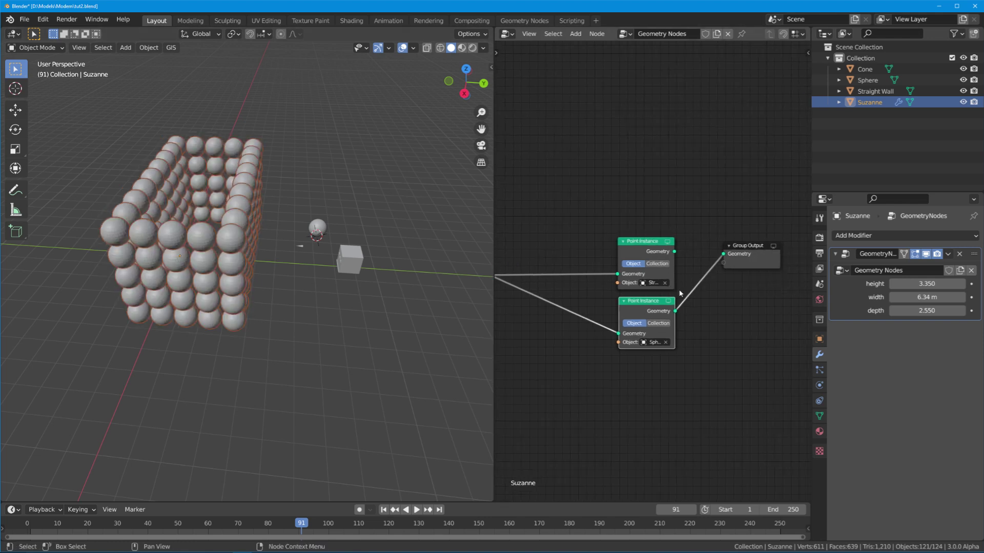
{"action": "middle_click_drag", "start_coordinate": [328, 294], "coordinate": [355, 307]}
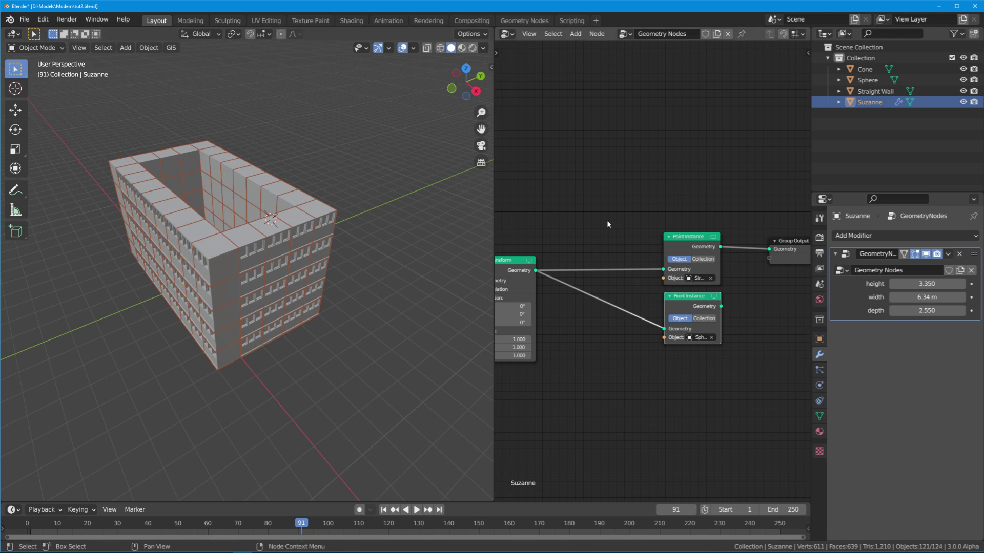
- Insert a Point Separate node before the wall's Point Instance node and link its Geometry 2 output to the sphere's Point Instance node
{"action": "key", "text": "shift+a"}
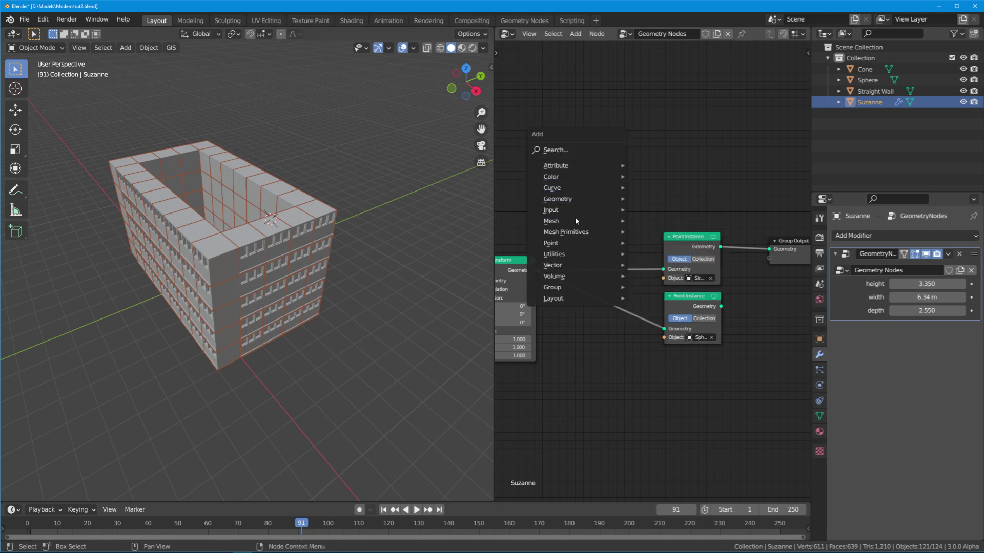
{"action": "mouse_move", "coordinate": [564, 244]}
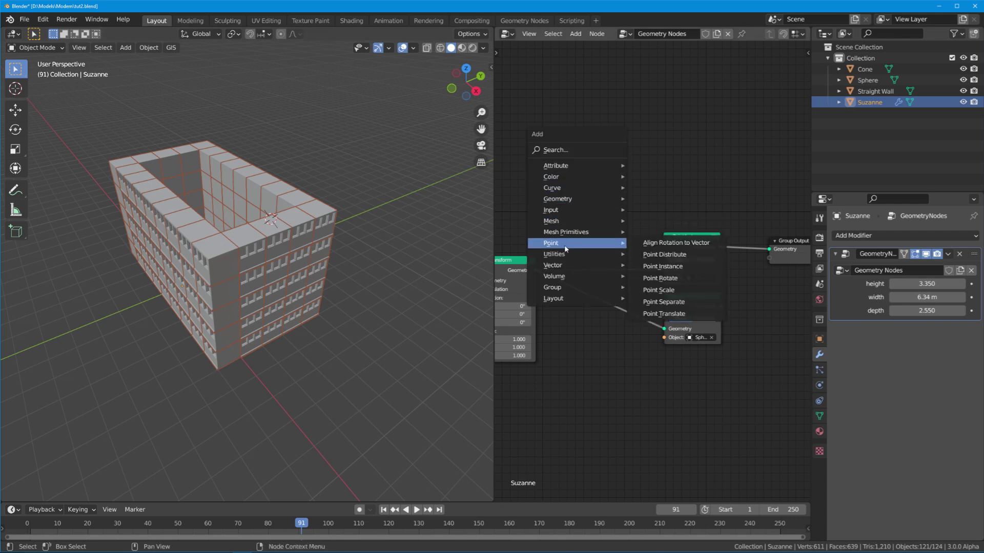
{"action": "left_click", "coordinate": [677, 301]}
{"action": "left_click", "coordinate": [594, 266]}
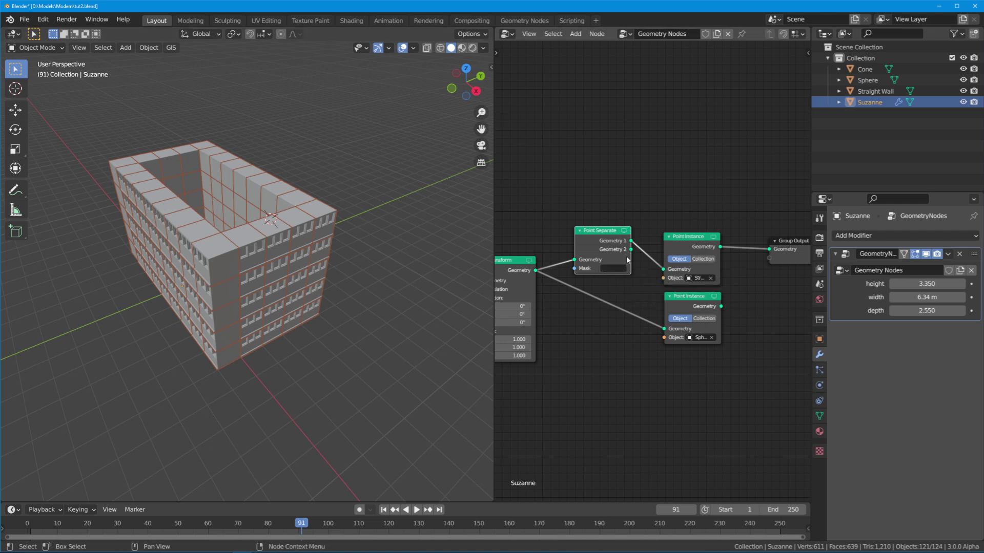
{"action": "left_click_drag", "start_coordinate": [630, 249], "coordinate": [664, 330]}
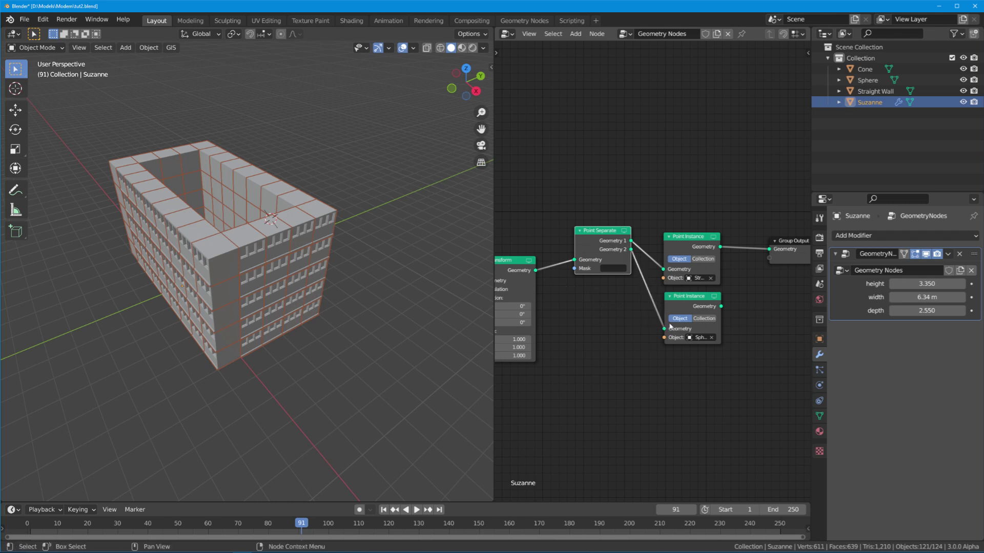
- Insert an Attribute Randomize node between the Transform and Point Separate nodes
{"action": "scroll", "coordinate": [587, 270], "scroll_direction": "down", "scroll_amount": 2}
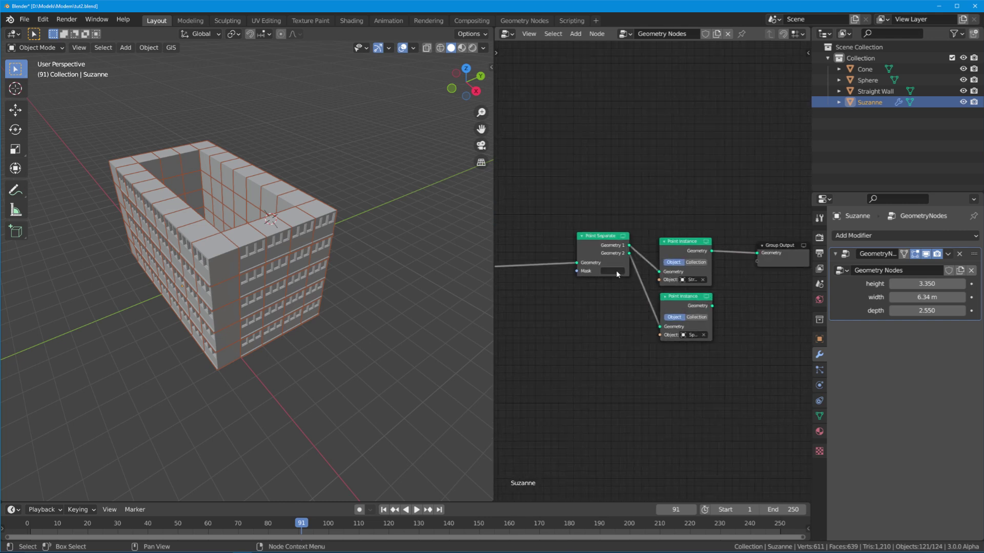
{"action": "middle_click_drag", "start_coordinate": [580, 276], "coordinate": [627, 280]}
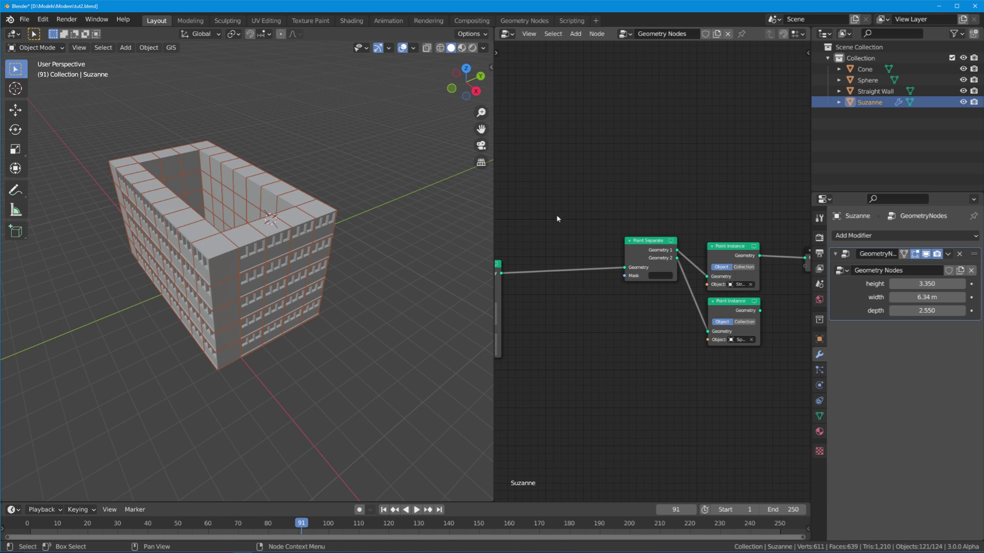
{"action": "key", "text": "shift+a"}
{"action": "mouse_move", "coordinate": [527, 139]}
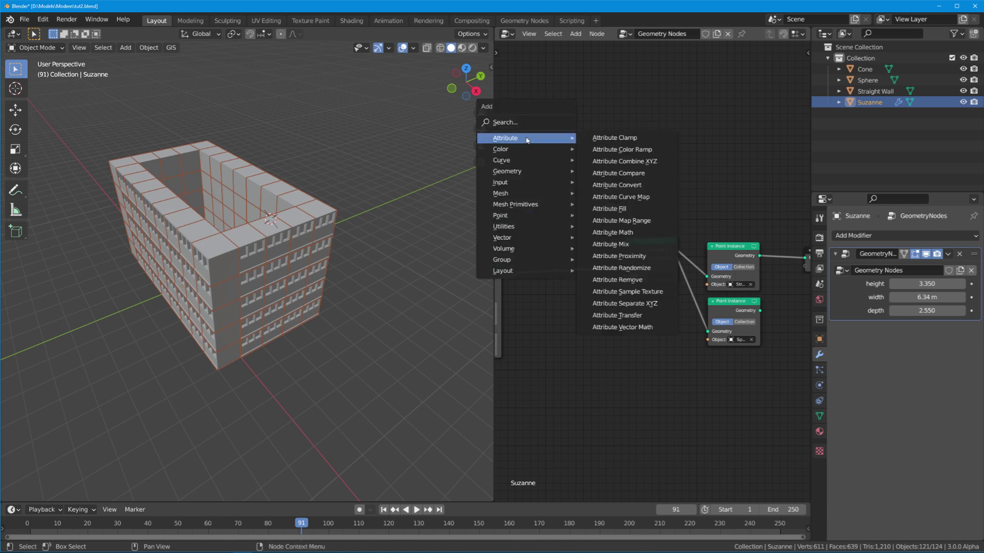
{"action": "left_click", "coordinate": [635, 269]}
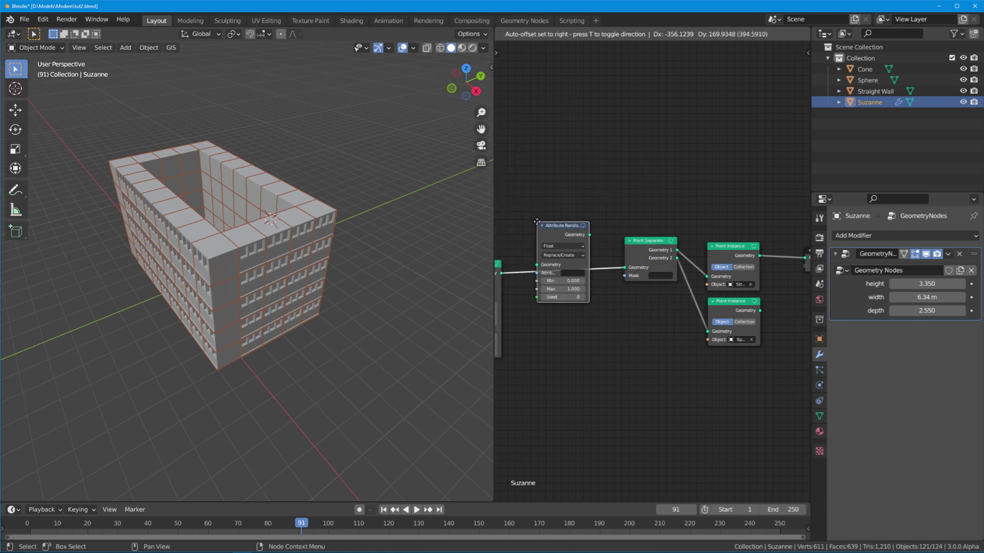
{"action": "left_click", "coordinate": [537, 223]}
- Name the randomized attribute rnd and set rnd as the Point Separate node's mask
{"action": "left_click", "coordinate": [576, 273]}
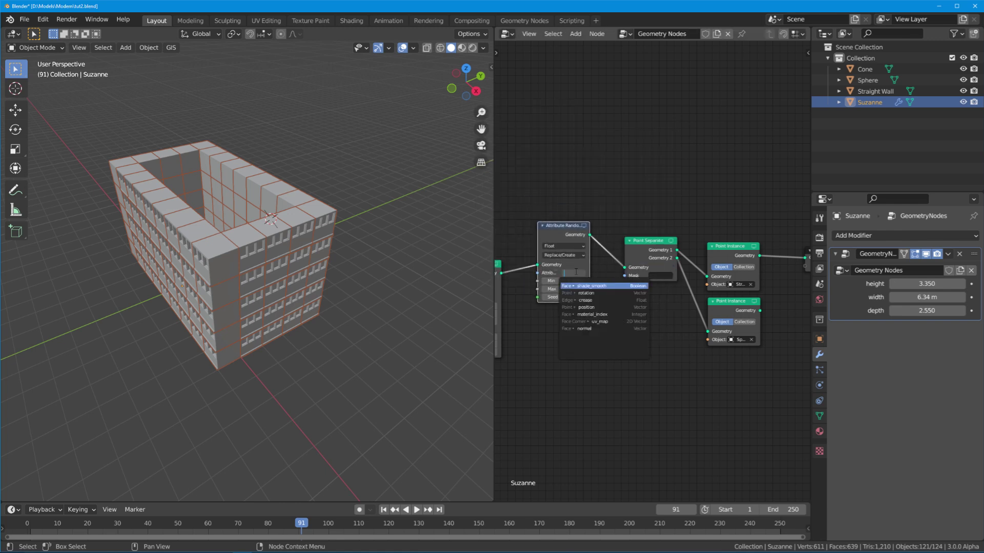
{"action": "type", "text": "md"}
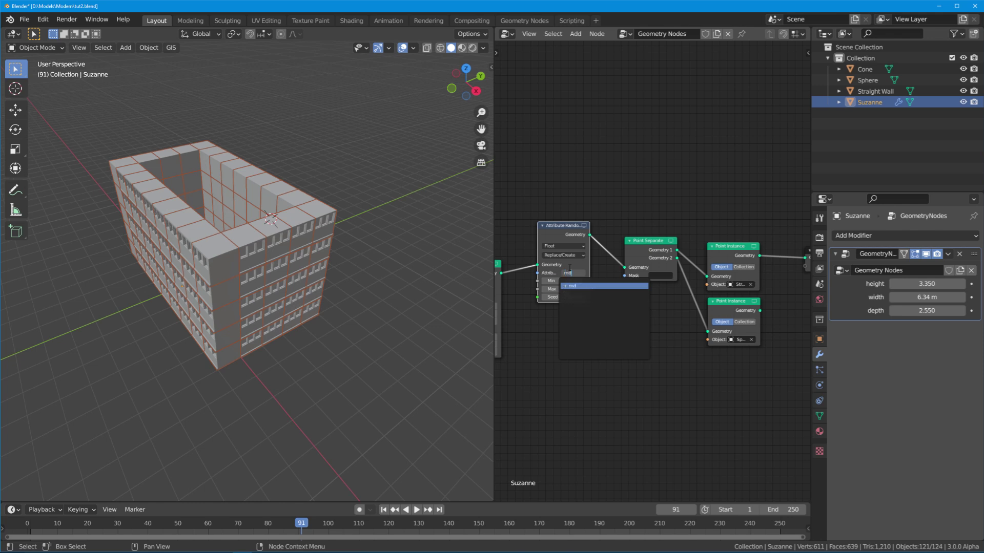
{"action": "key", "text": "Return"}
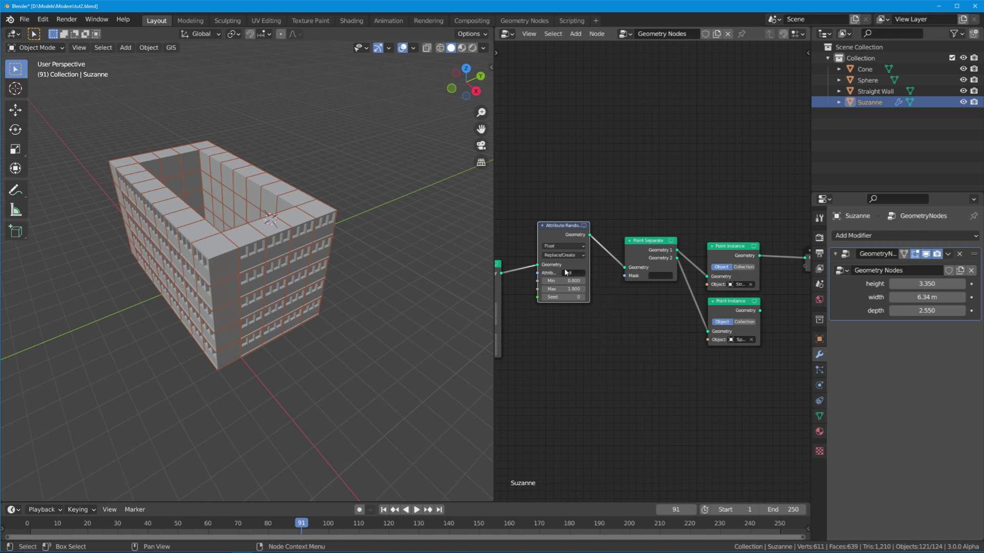
{"action": "left_click", "coordinate": [661, 276]}
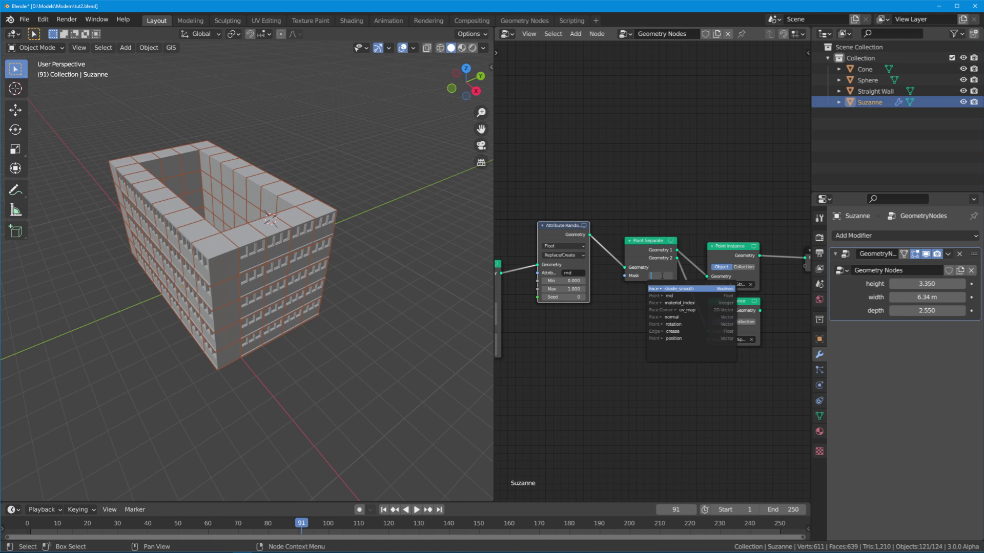
{"action": "type", "text": "md"}
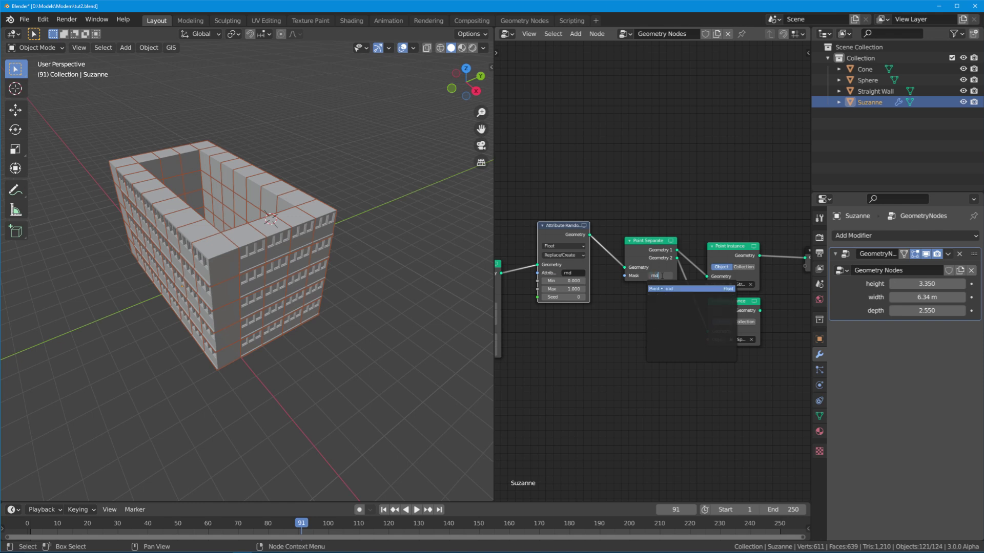
{"action": "key", "text": "Return"}
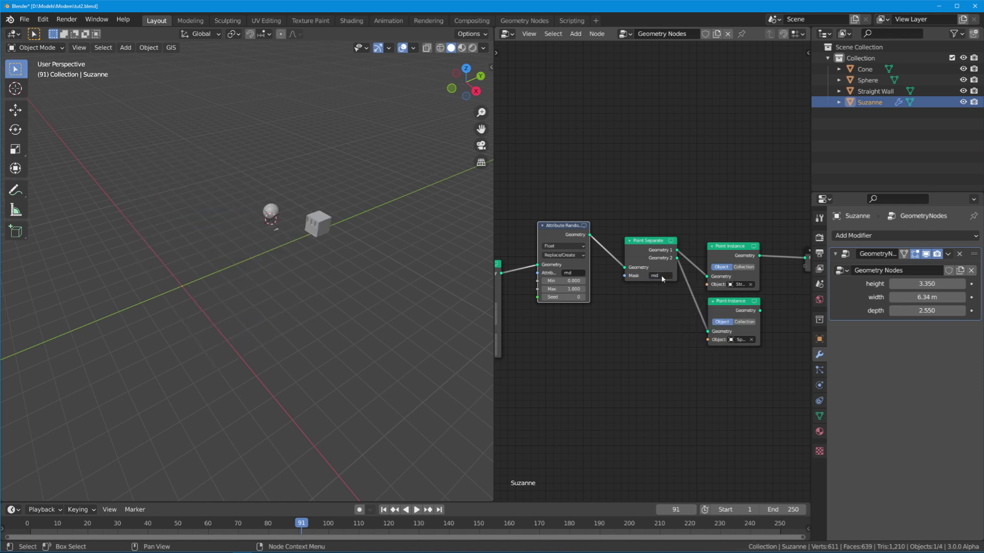
- Set the Attribute Randomize node's minimum value to -0.800
{"action": "middle_click_drag", "start_coordinate": [597, 291], "coordinate": [664, 291]}
{"action": "scroll", "coordinate": [664, 291], "scroll_direction": "up", "scroll_amount": 2}
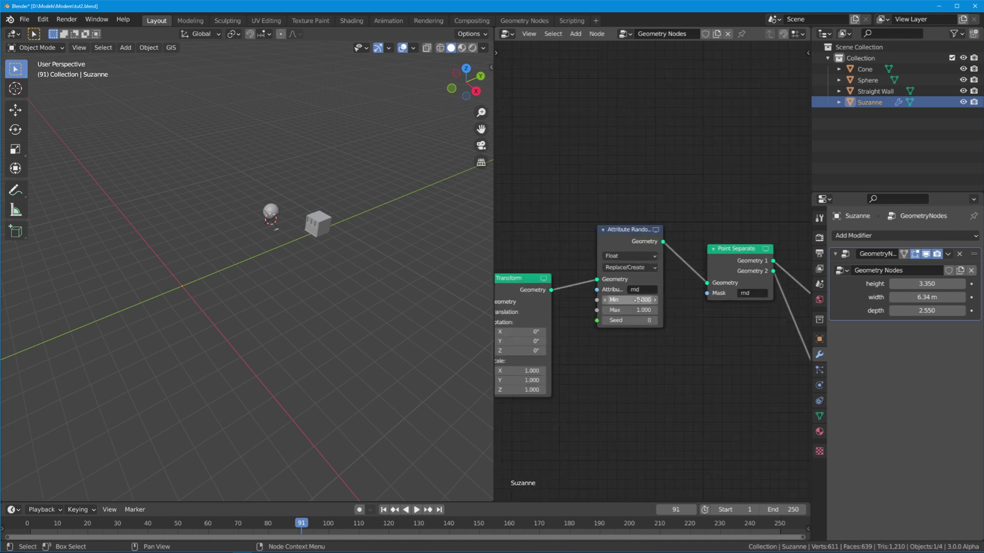
{"action": "left_click_drag", "start_coordinate": [630, 300], "coordinate": [551, 300]}
{"action": "middle_click_drag", "start_coordinate": [215, 261], "coordinate": [301, 262]}
{"action": "mouse_move", "coordinate": [255, 316]}
{"action": "middle_mouse_down"}
{"action": "mouse_move", "coordinate": [291, 318]}
{"action": "mouse_move", "coordinate": [238, 314]}
{"action": "middle_mouse_up"}
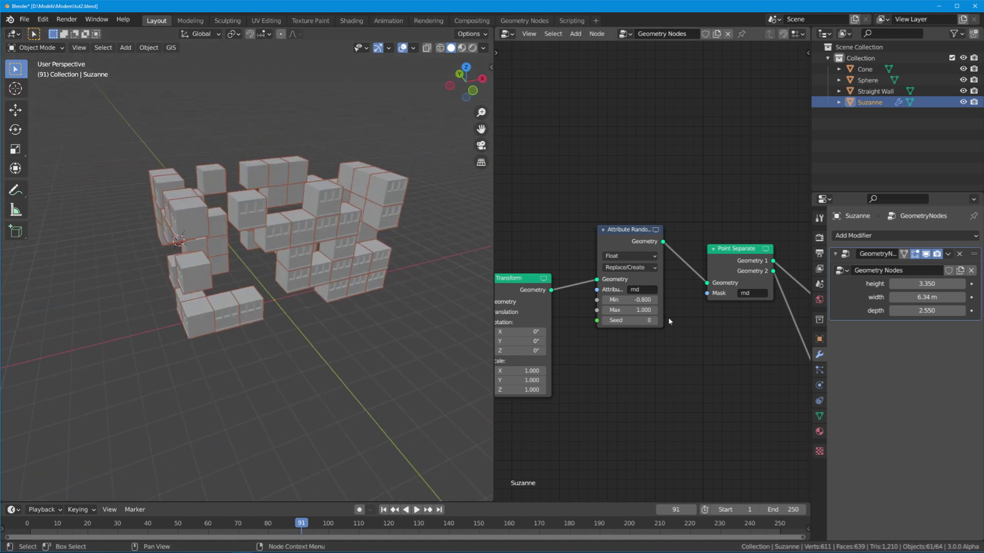
- Insert a Join Geometry node between the wall's Point Instance node and the Group Output, and link the sphere's Point Instance node into it
{"action": "scroll", "coordinate": [645, 292], "scroll_direction": "right", "scroll_amount": 10, "text": "ctrl"}
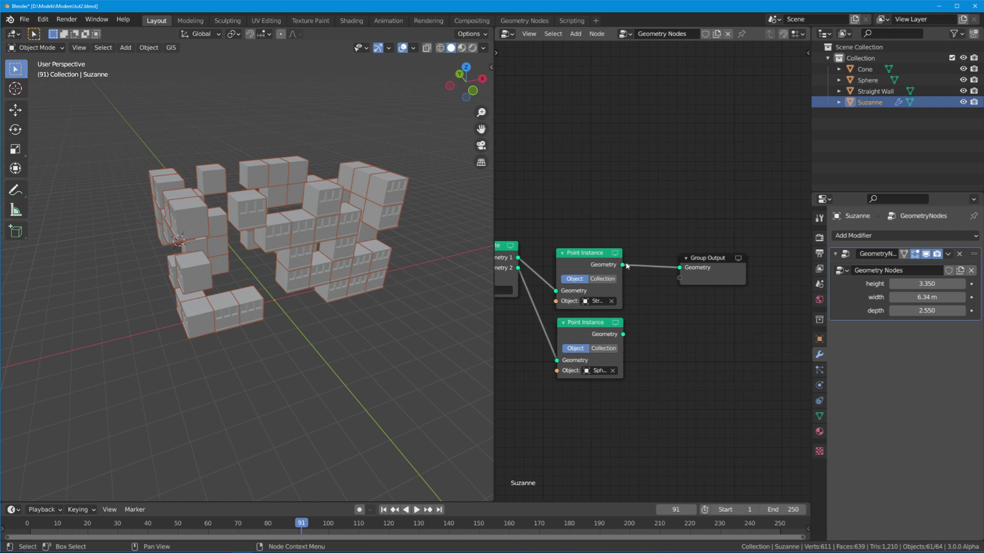
{"action": "scroll", "coordinate": [652, 308], "scroll_direction": "left", "scroll_amount": 2, "text": "ctrl"}
{"action": "left_click_drag", "start_coordinate": [651, 318], "coordinate": [649, 321]}
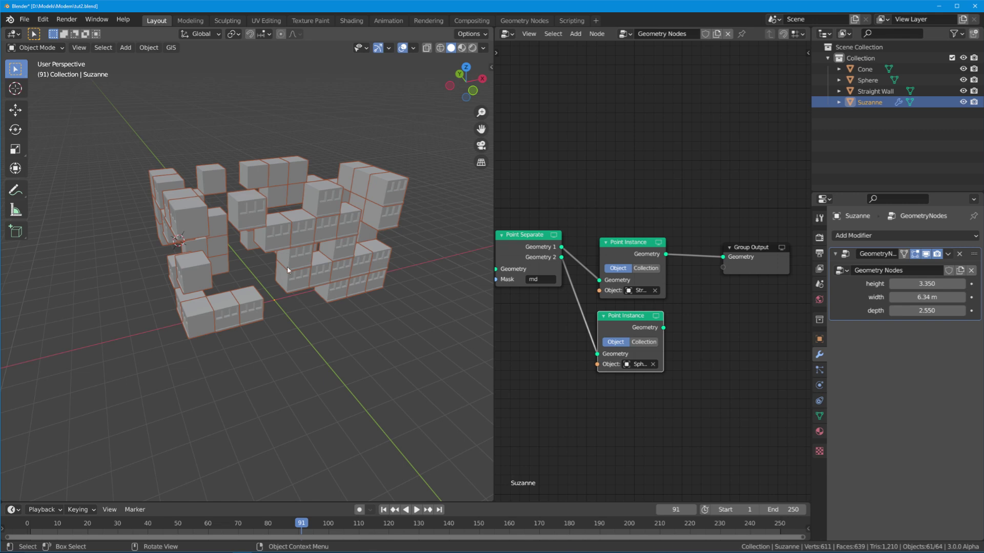
{"action": "left_click_drag", "start_coordinate": [663, 327], "coordinate": [661, 303]}
{"action": "key", "text": "shift+a"}
{"action": "mouse_move", "coordinate": [666, 327]}
{"action": "left_click", "coordinate": [732, 338]}
{"action": "left_click", "coordinate": [683, 280]}
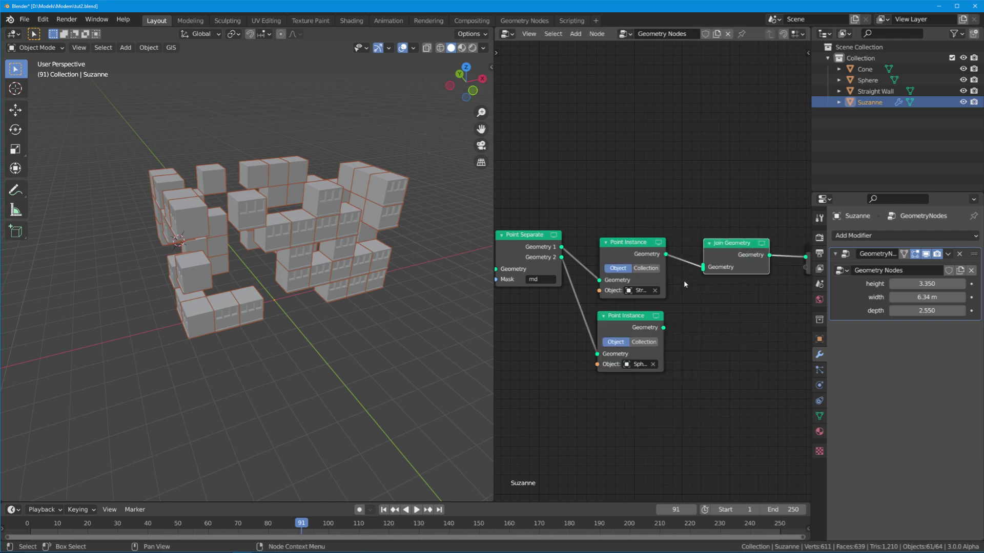
{"action": "left_click_drag", "start_coordinate": [663, 327], "coordinate": [704, 267]}
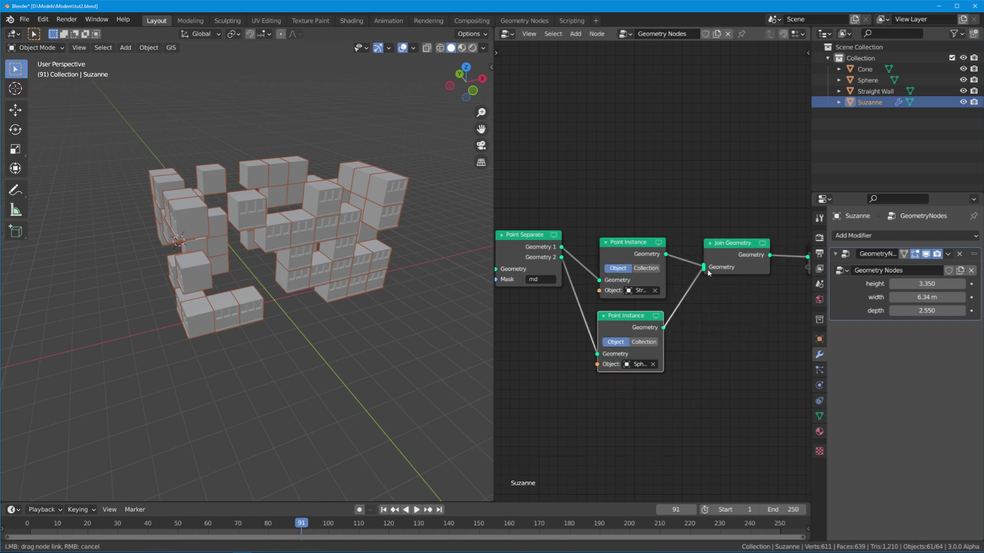
{"action": "left_click", "coordinate": [439, 385]}
{"action": "middle_click_drag", "start_coordinate": [416, 351], "coordinate": [212, 257]}
{"action": "middle_click_drag", "start_coordinate": [228, 204], "coordinate": [254, 222]}
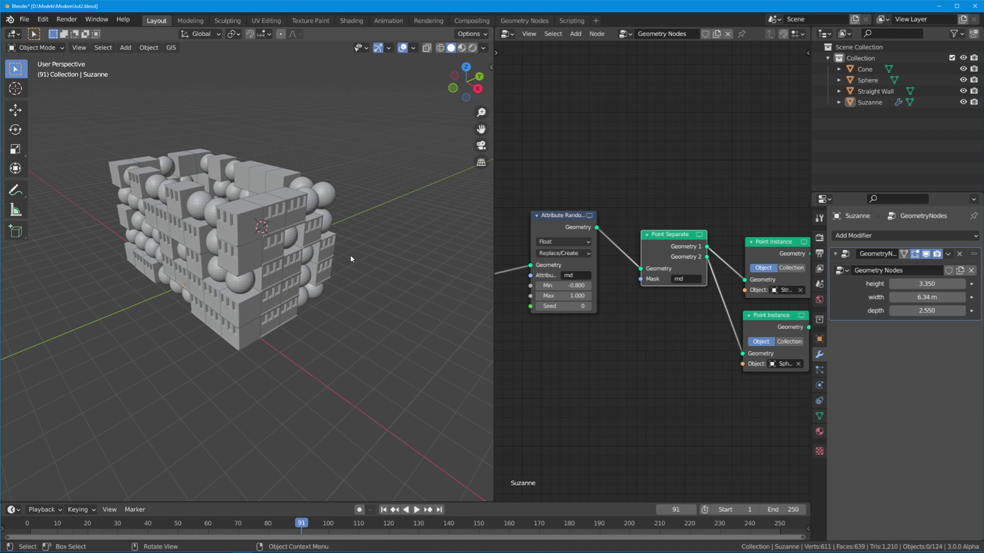
- Remove the Attribute Randomize node while keeping the geometry linked, and set the Point Separate node's mask to Corners
{"action": "middle_click_drag", "start_coordinate": [571, 214], "coordinate": [629, 222]}
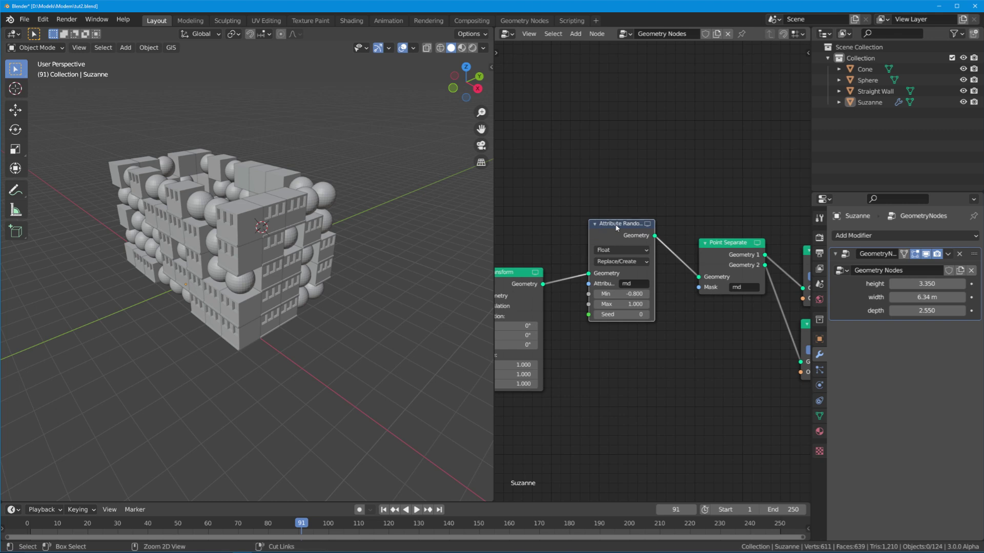
{"action": "key", "text": "ctrl+x"}
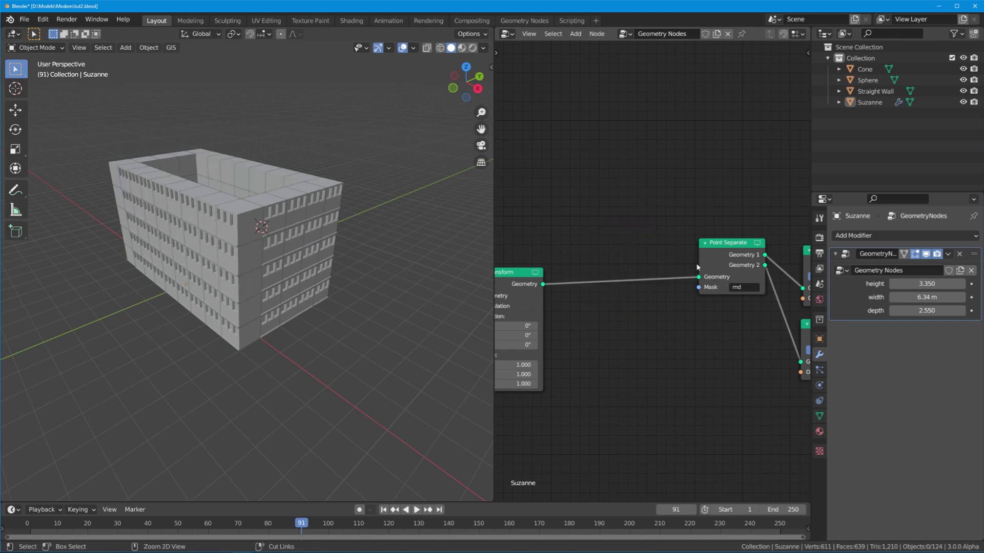
{"action": "left_click", "coordinate": [738, 287]}
{"action": "type", "text": "md"}
{"action": "key", "text": "BackSpace"}
{"action": "key", "text": "BackSpace"}
{"action": "type", "text": "Cornse"}
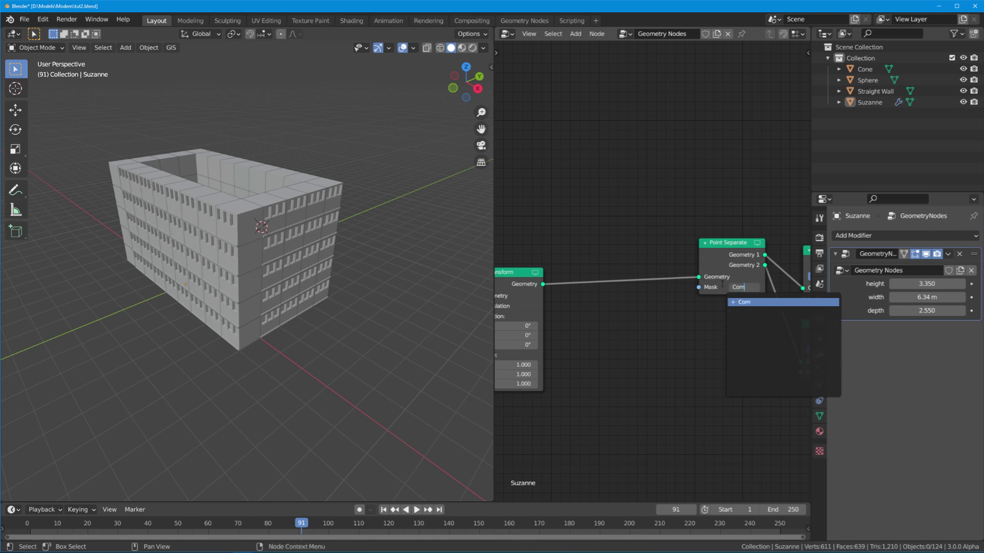
{"action": "key", "text": "BackSpace"}
{"action": "key", "text": "BackSpace"}
{"action": "type", "text": "ers"}
{"action": "key", "text": "Return"}
- Insert an Attribute Separate XYZ node between the Transform and Point Separate nodes, with position as its vector
{"action": "key", "text": "shift+a"}
{"action": "mouse_move", "coordinate": [543, 177]}
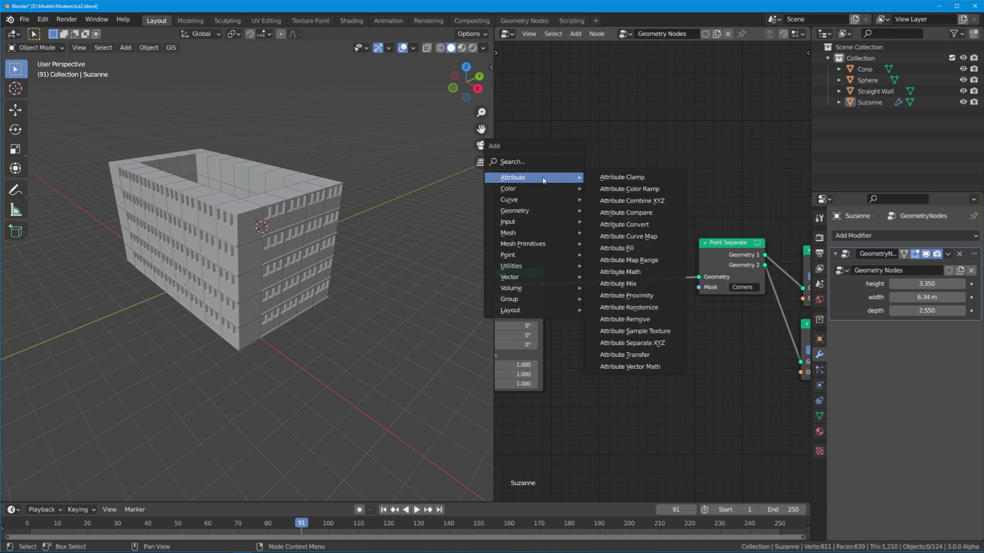
{"action": "left_click", "coordinate": [645, 343]}
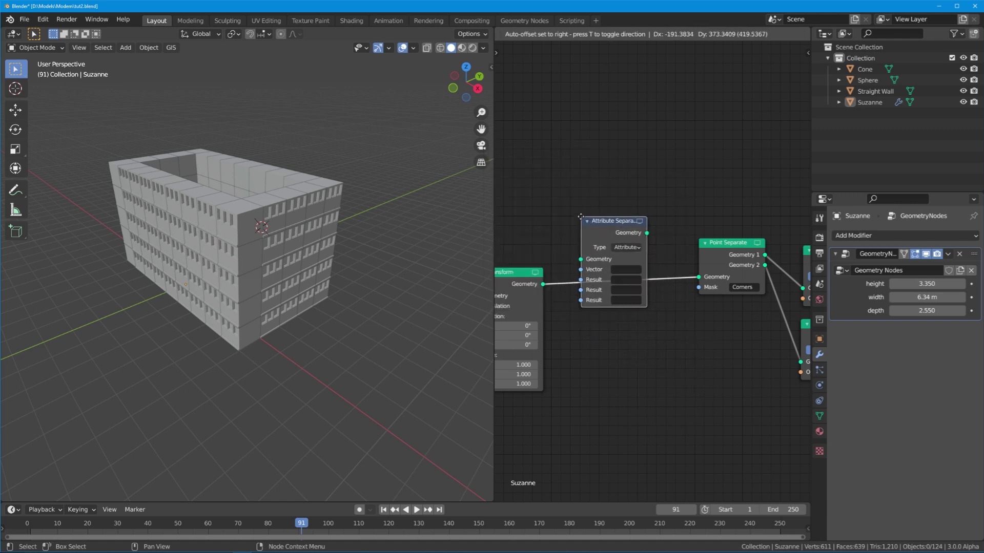
{"action": "left_click", "coordinate": [588, 222]}
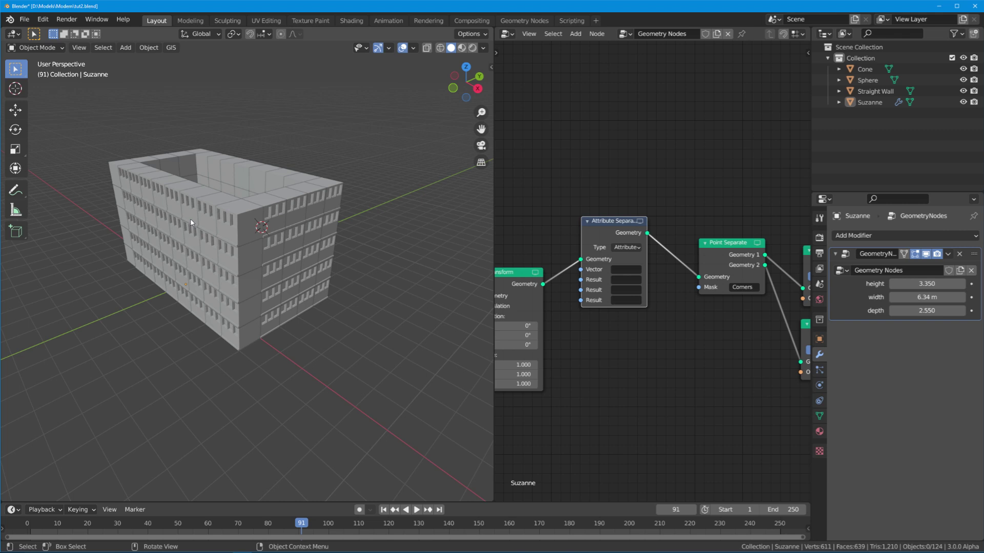
{"action": "left_click", "coordinate": [633, 272]}
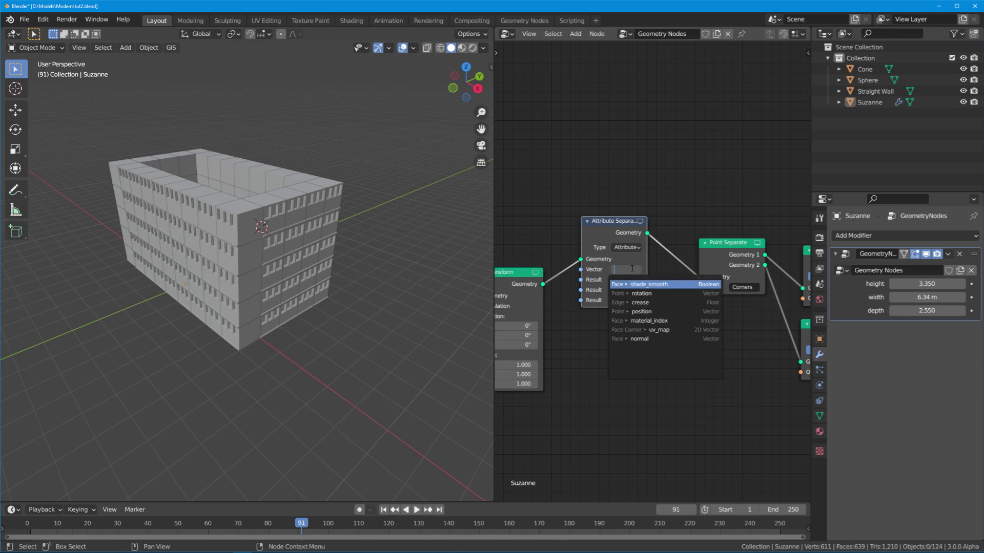
{"action": "type", "text": "posi"}
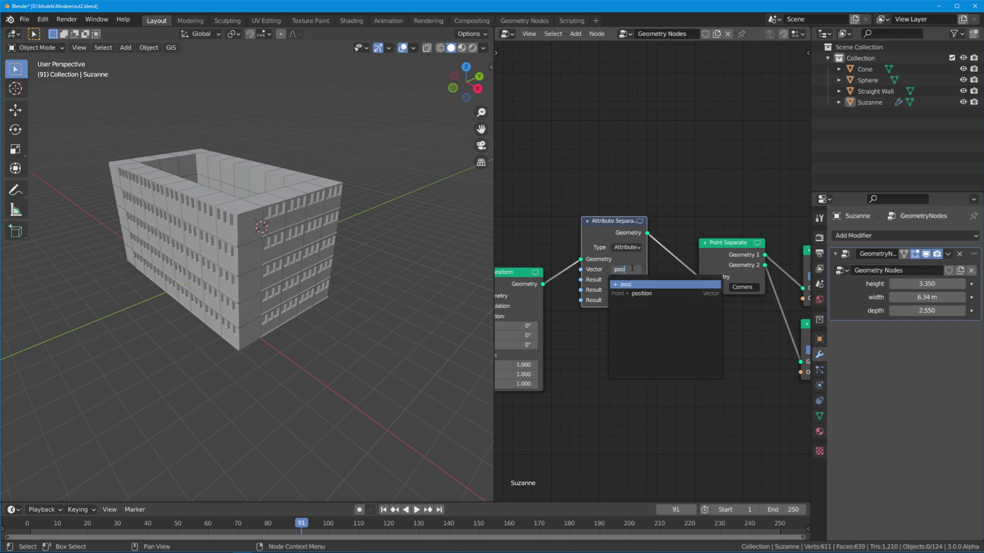
{"action": "left_click", "coordinate": [662, 292]}
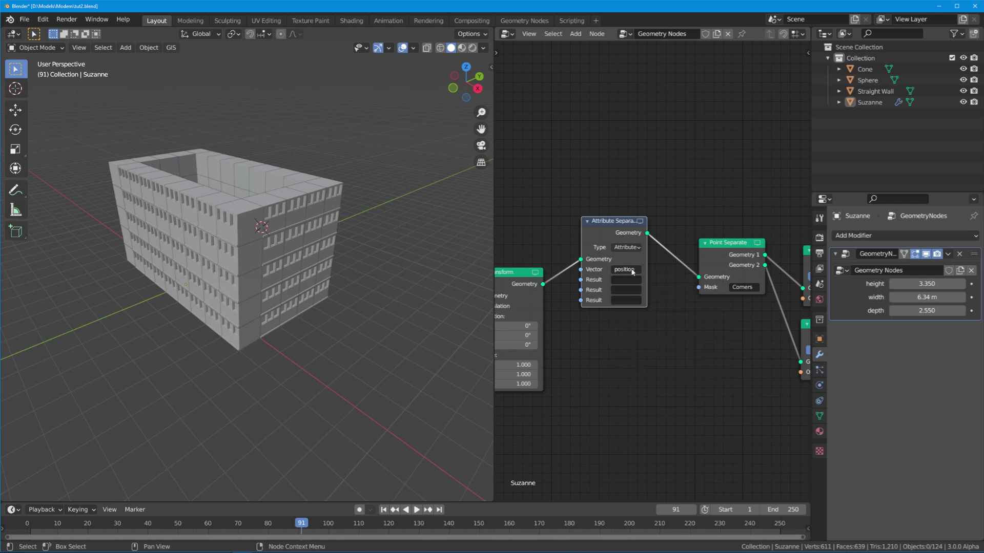
- Name the Attribute Separate XYZ node's three results PosX, PosY and PosZ
{"action": "middle_click_drag", "start_coordinate": [238, 382], "coordinate": [243, 397]}
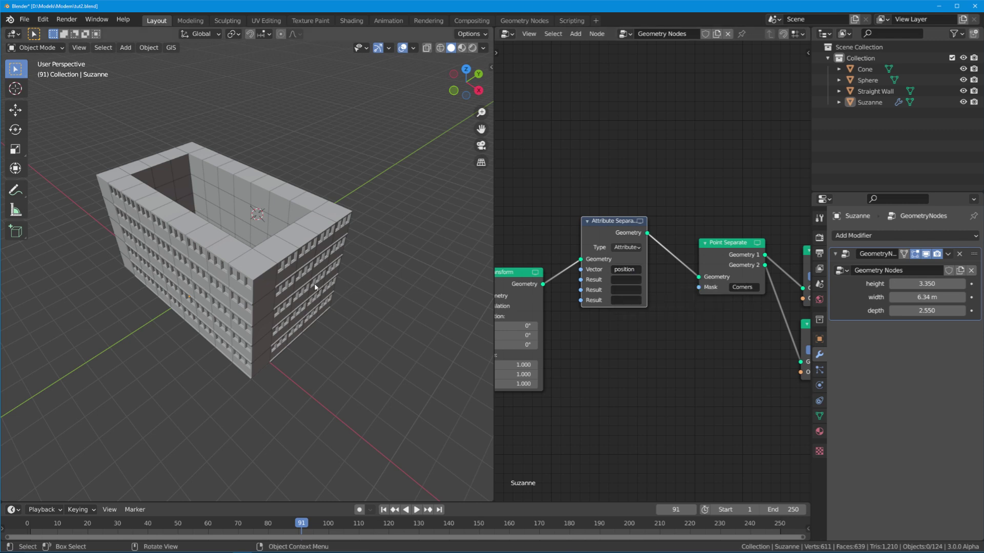
{"action": "left_click", "coordinate": [621, 280]}
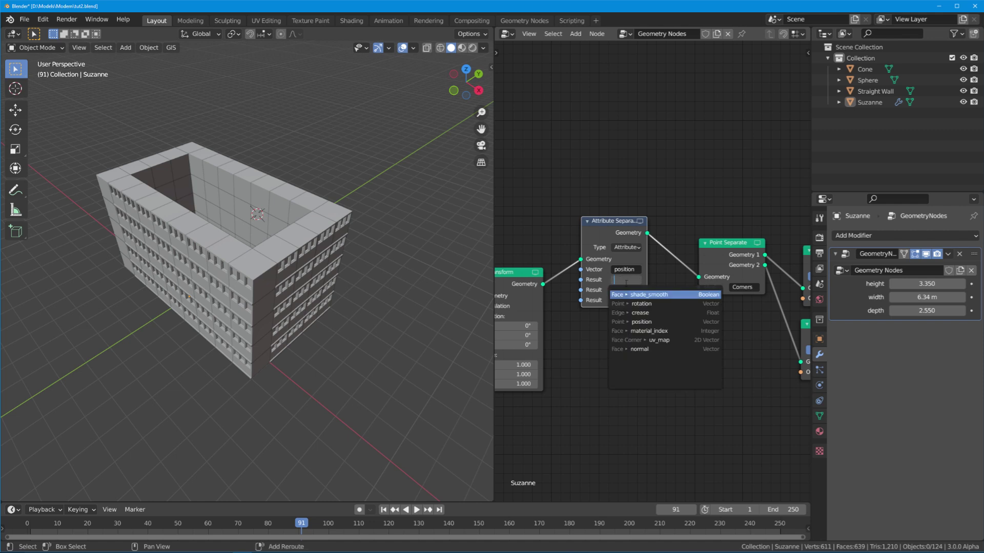
{"action": "type", "text": "PosX"}
{"action": "key", "text": "Return"}
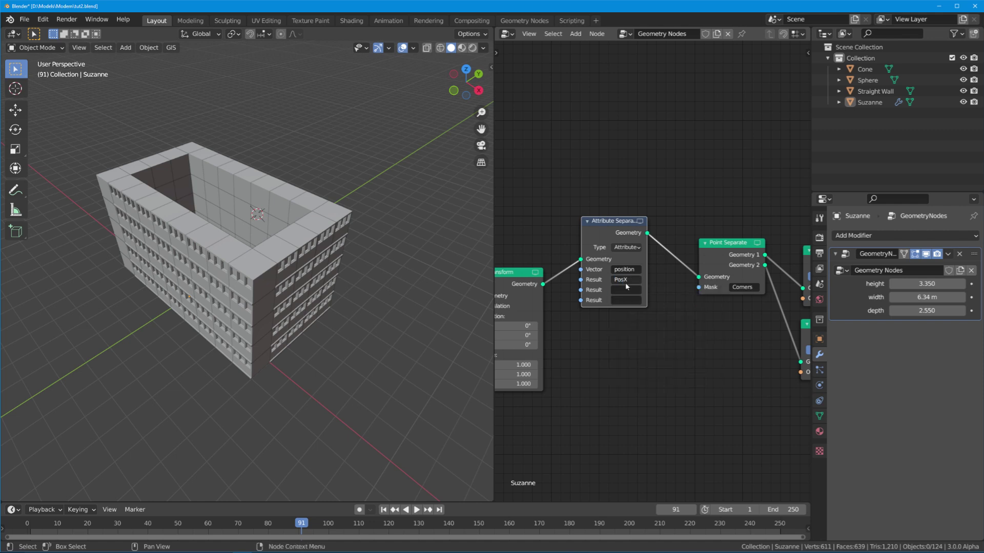
{"action": "left_click", "coordinate": [626, 287]}
{"action": "type", "text": "PosY"}
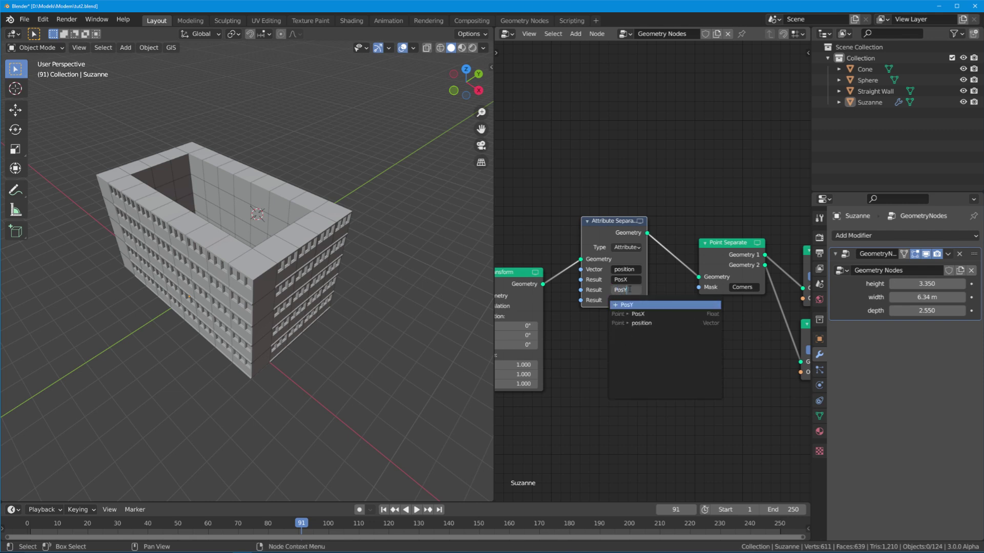
{"action": "key", "text": "Return"}
{"action": "left_click", "coordinate": [634, 300]}
{"action": "type", "text": "PosZ"}
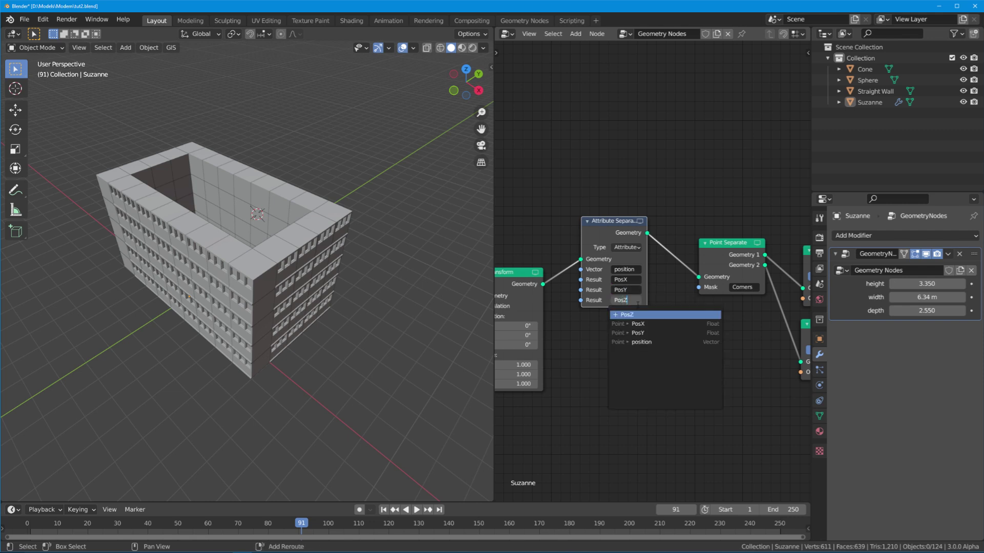
{"action": "key", "text": "Return"}
{"action": "left_click", "coordinate": [633, 314]}
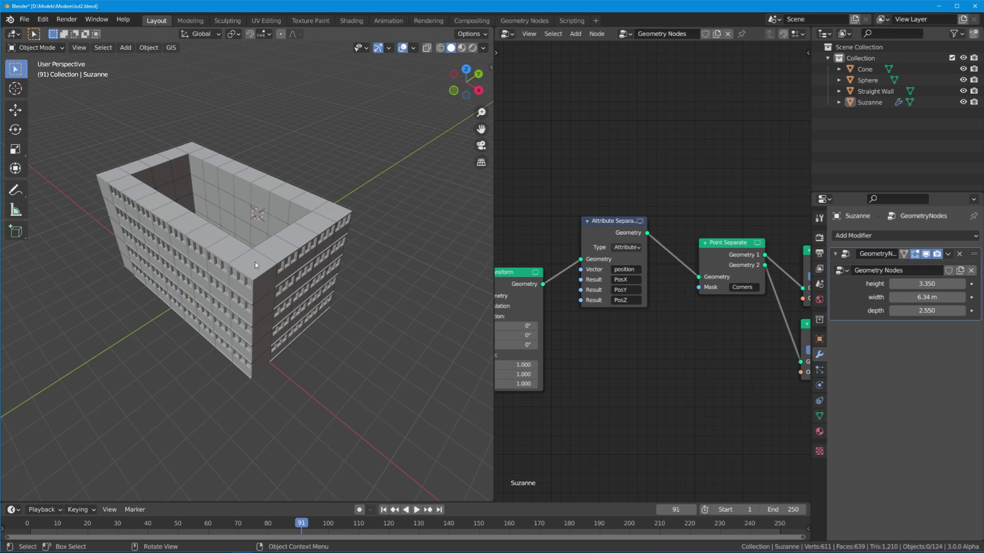
- Insert an Attribute Compare node between the Attribute Separate XYZ and Point Separate nodes
{"action": "middle_click_drag", "start_coordinate": [626, 282], "coordinate": [555, 282]}
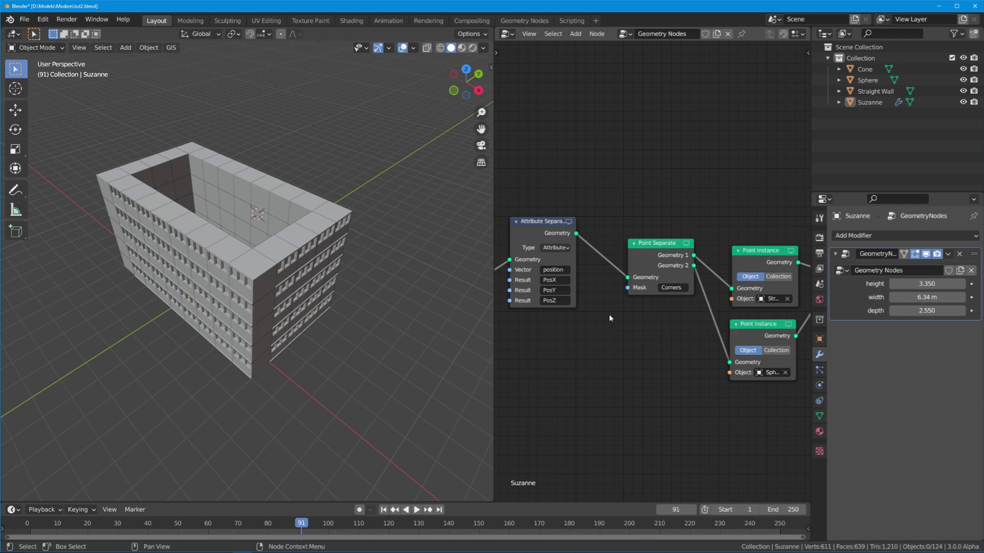
{"action": "key", "text": "shift+a"}
{"action": "mouse_move", "coordinate": [609, 316]}
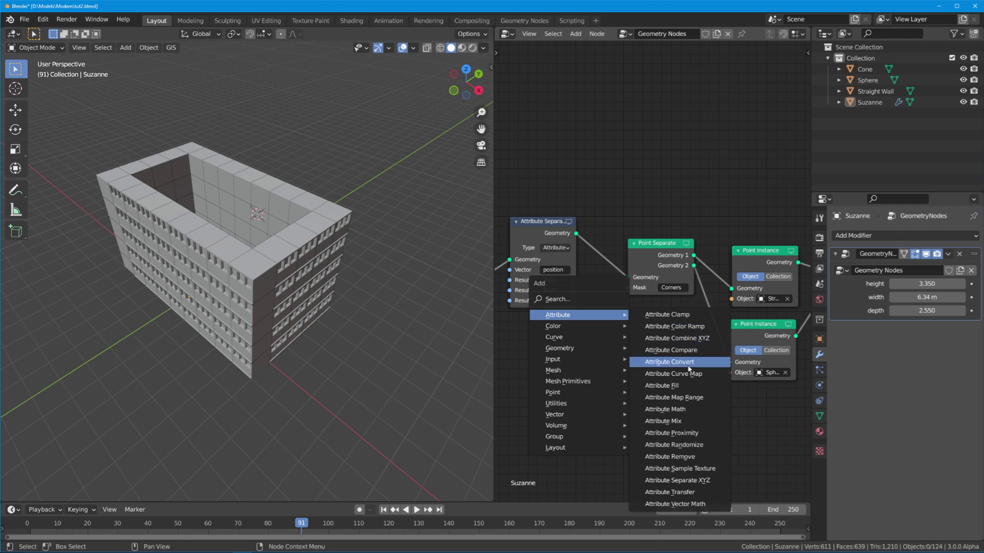
{"action": "left_click", "coordinate": [676, 350]}
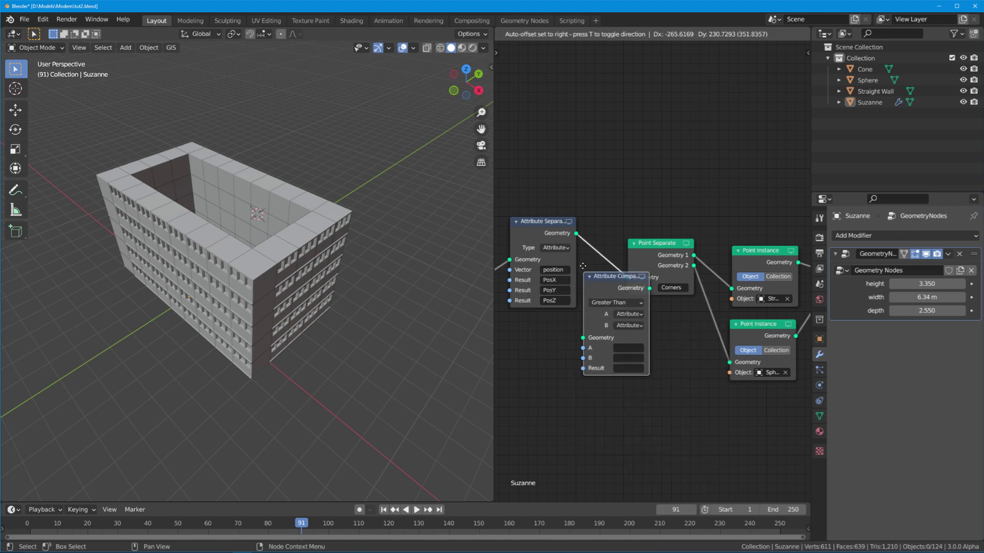
{"action": "left_click", "coordinate": [607, 198]}
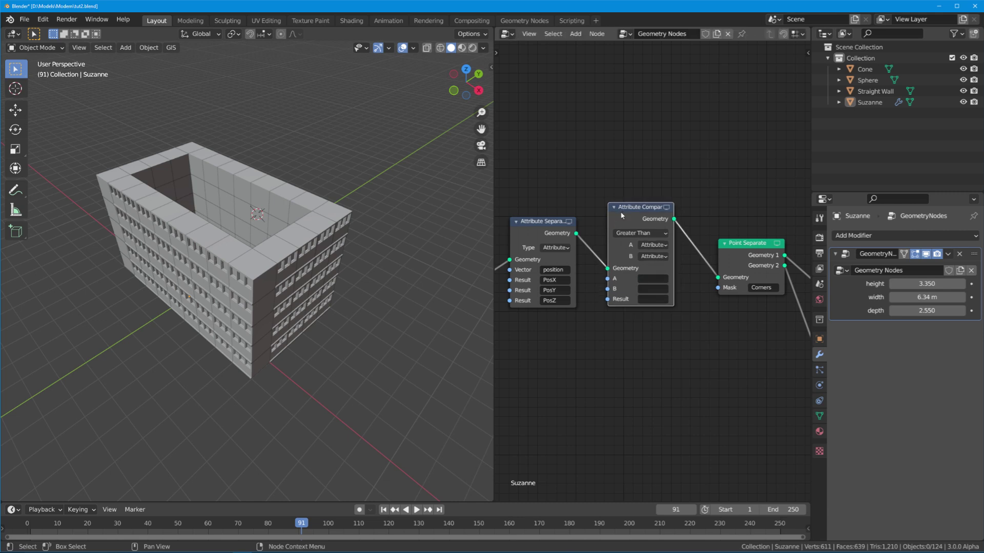
- Set the Attribute Compare node's A input to PosX and its B input type to Float
{"action": "left_click", "coordinate": [649, 279]}
{"action": "type", "text": "pos"}
{"action": "key", "text": "Return"}
{"action": "left_click", "coordinate": [652, 290]}
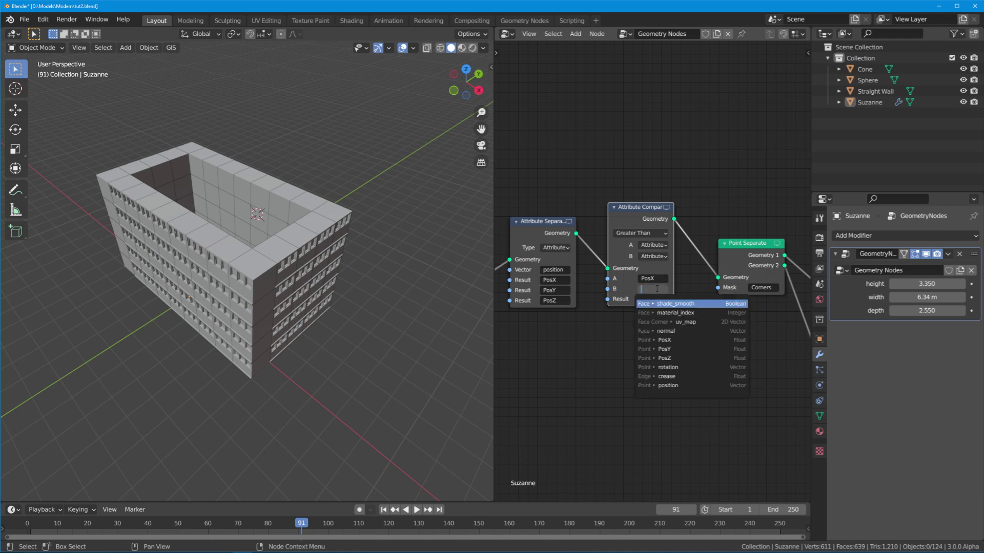
{"action": "left_click", "coordinate": [653, 256]}
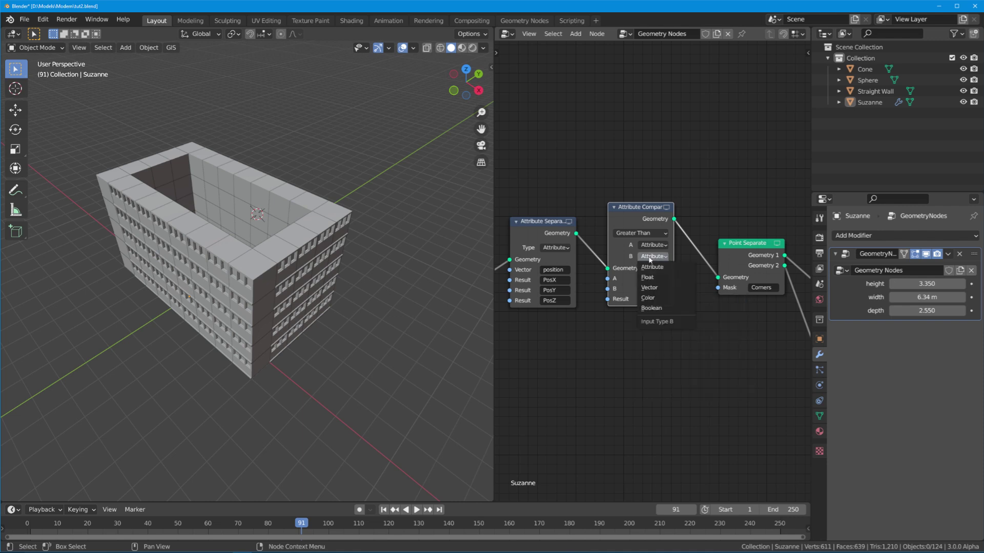
{"action": "left_click", "coordinate": [651, 279]}
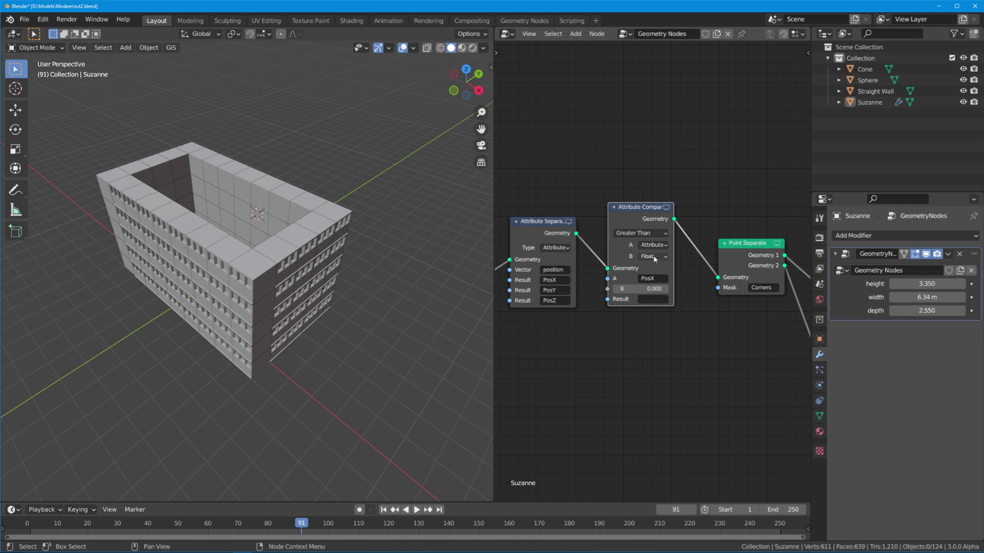
- Name the Attribute Compare node's result Corners so that it drives the Point Separate mask
{"action": "left_click", "coordinate": [647, 298]}
{"action": "type", "text": "Cor"}
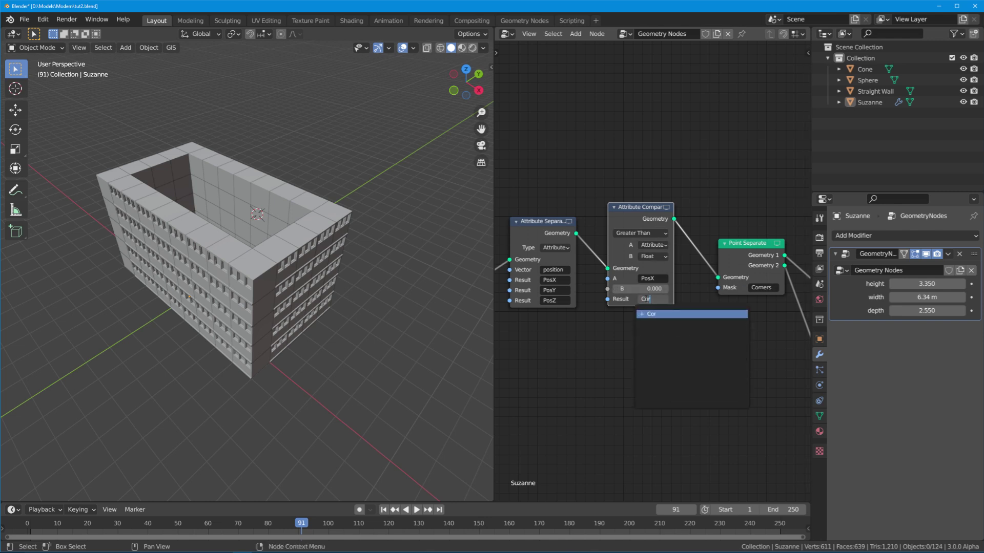
{"action": "type", "text": "ners"}
{"action": "key", "text": "Return"}
{"action": "middle_click_drag", "start_coordinate": [307, 277], "coordinate": [250, 274]}
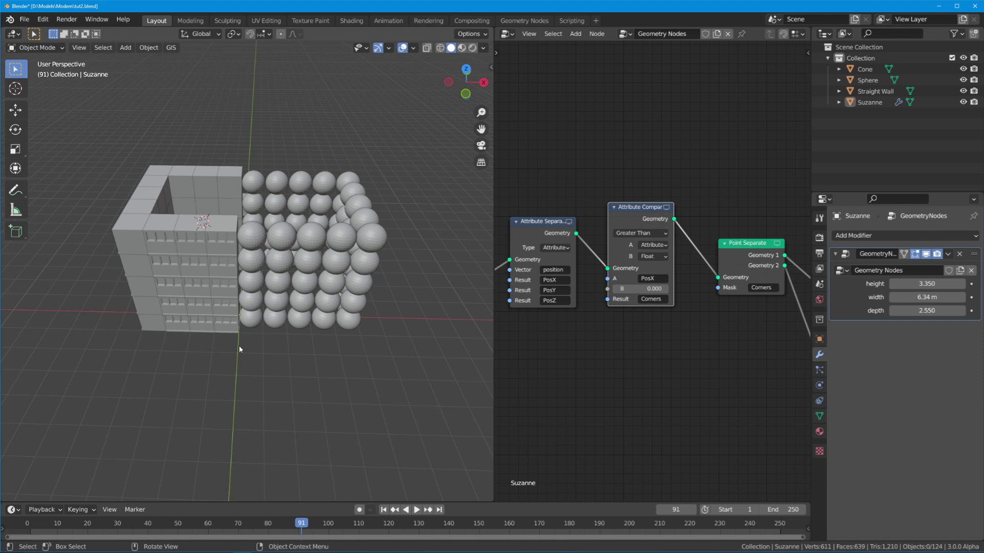
{"action": "key", "text": "KP_1"}
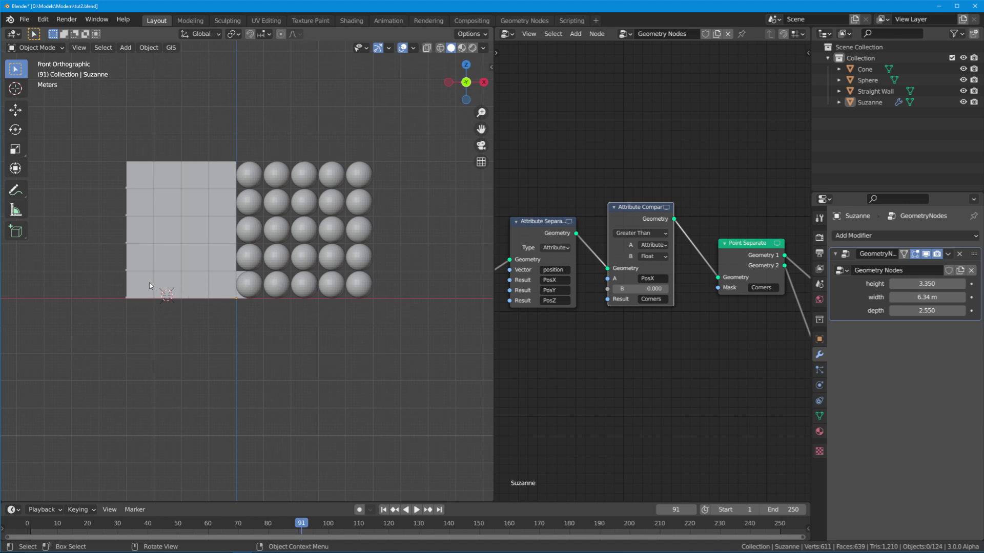
{"action": "scroll", "coordinate": [638, 213], "scroll_direction": "up", "scroll_amount": 1}
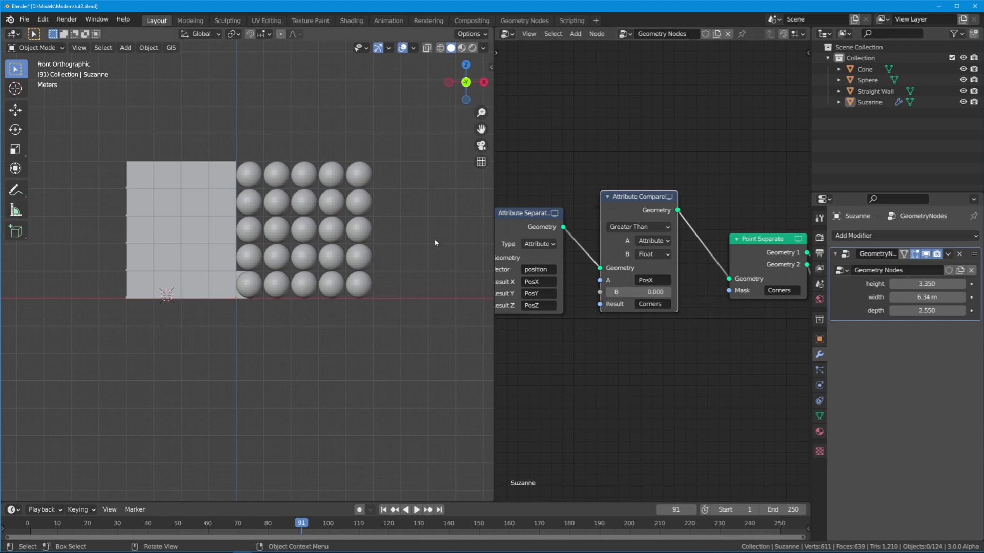
{"action": "middle_click_drag", "start_coordinate": [647, 231], "coordinate": [429, 214]}
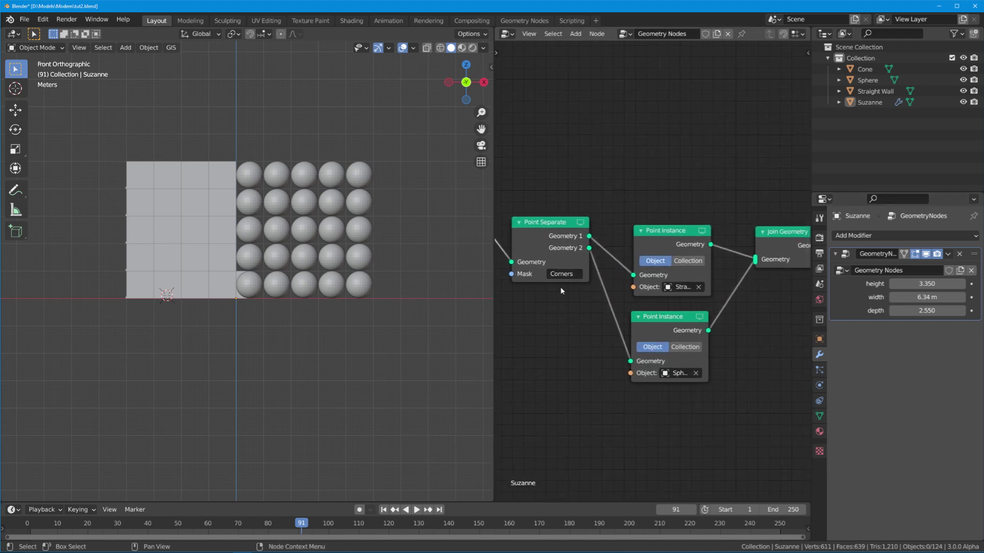
{"action": "middle_click_drag", "start_coordinate": [561, 291], "coordinate": [725, 273]}
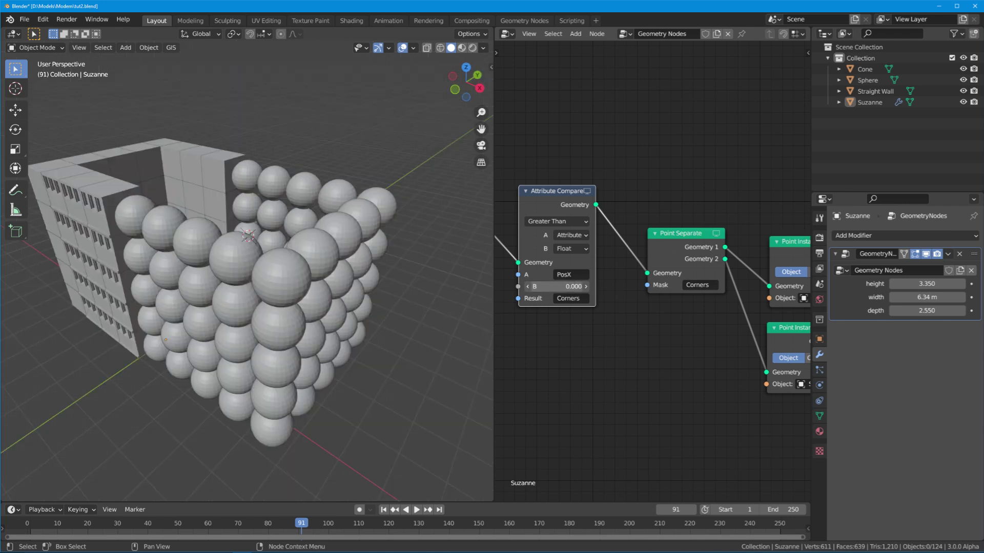
- Tune the Attribute Compare node's B value, starting at 3.900, and set the modifier's width to 5.78 m
{"action": "middle_click_drag", "start_coordinate": [245, 256], "coordinate": [308, 256]}
{"action": "left_click_drag", "start_coordinate": [569, 287], "coordinate": [558, 286]}
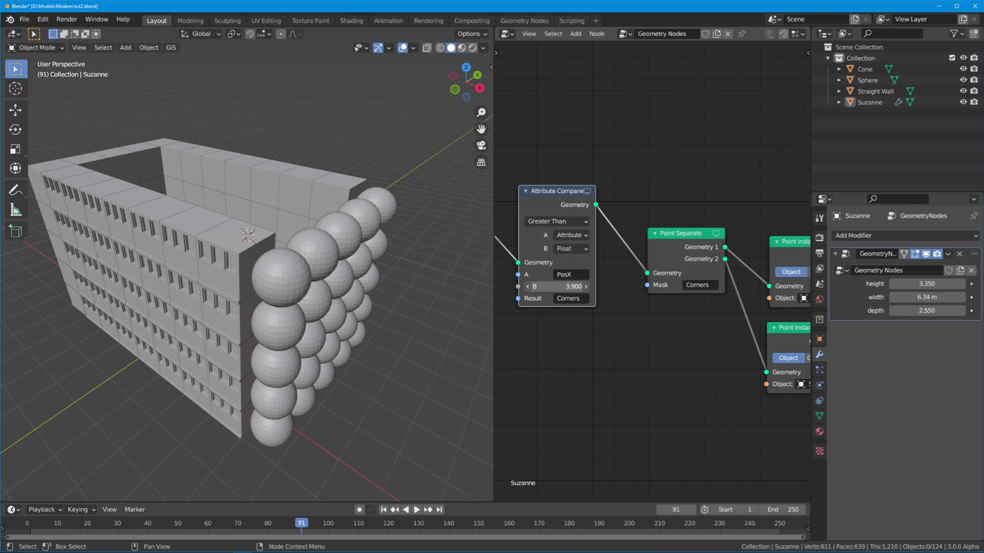
{"action": "scroll", "coordinate": [658, 306], "scroll_direction": "down", "scroll_amount": 3}
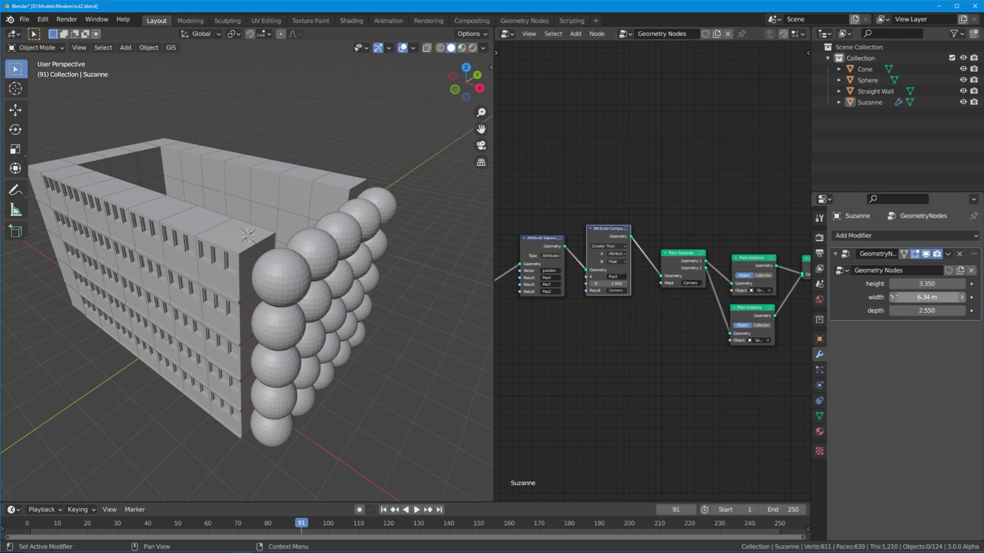
{"action": "left_click_drag", "start_coordinate": [907, 311], "coordinate": [983, 298]}
{"action": "left_click_drag", "start_coordinate": [610, 284], "coordinate": [661, 284]}
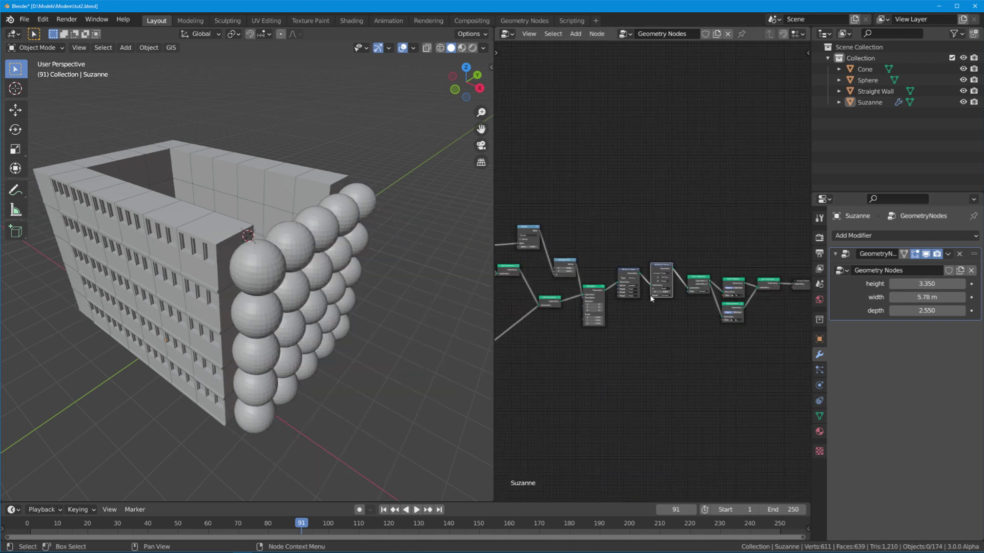
- Add a Group Input node below the Attribute Separate XYZ node and connect its width to the Attribute Compare node's B input
{"action": "scroll", "coordinate": [651, 298], "scroll_direction": "down", "scroll_amount": 5}
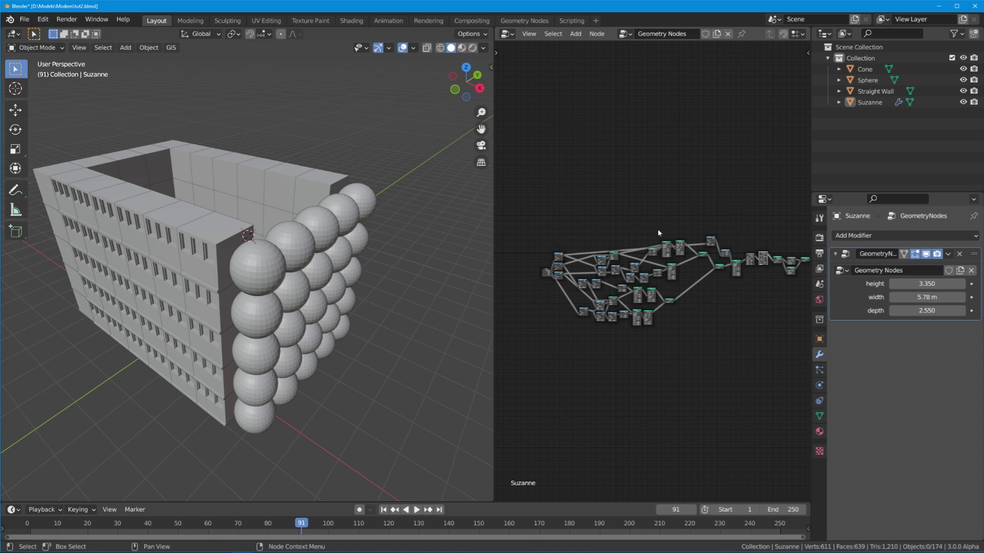
{"action": "scroll", "coordinate": [658, 232], "scroll_direction": "up", "scroll_amount": 8}
{"action": "key", "text": "shift+a"}
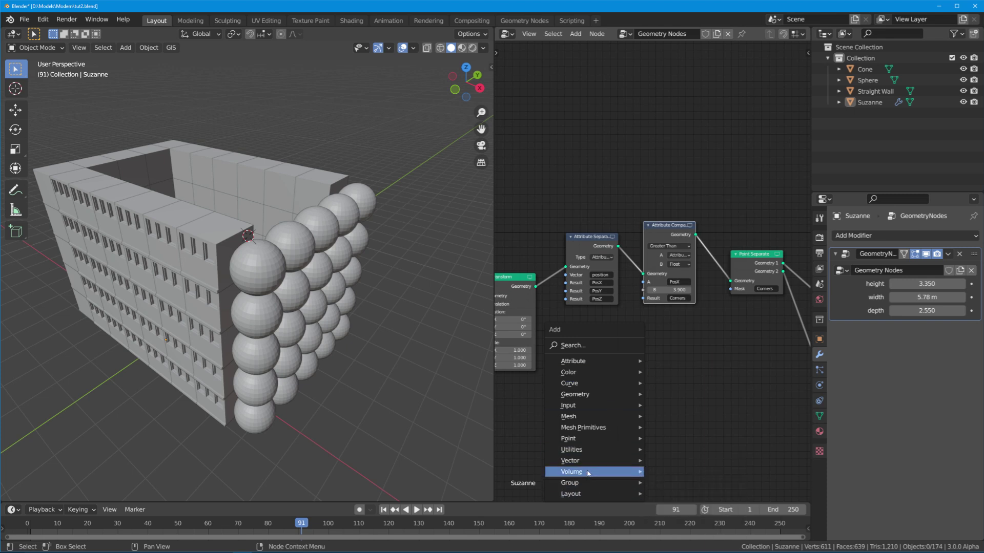
{"action": "mouse_move", "coordinate": [580, 463]}
{"action": "mouse_move", "coordinate": [584, 483]}
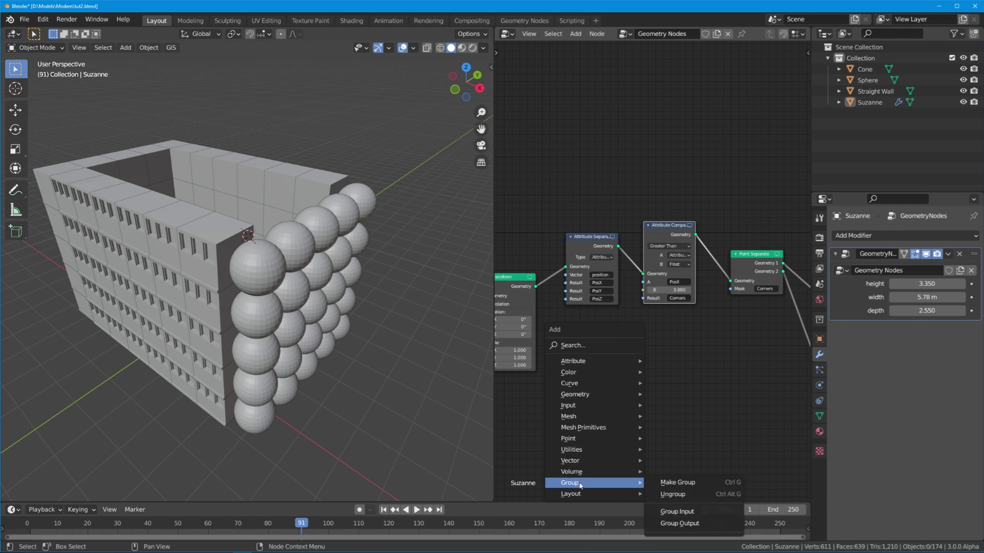
{"action": "left_click", "coordinate": [676, 511]}
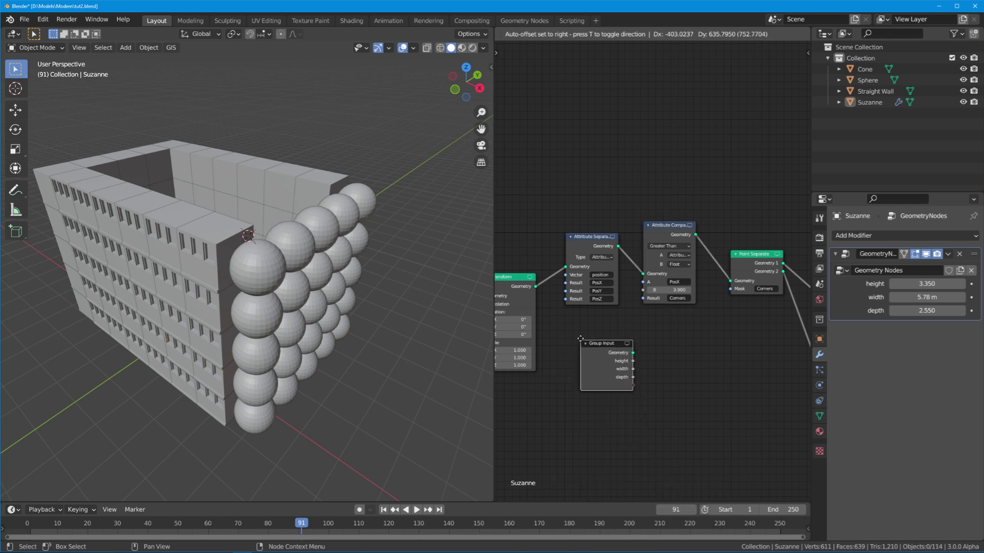
{"action": "scroll", "coordinate": [654, 316], "scroll_direction": "down", "scroll_amount": 6}
{"action": "scroll", "coordinate": [655, 316], "scroll_direction": "up", "scroll_amount": 6}
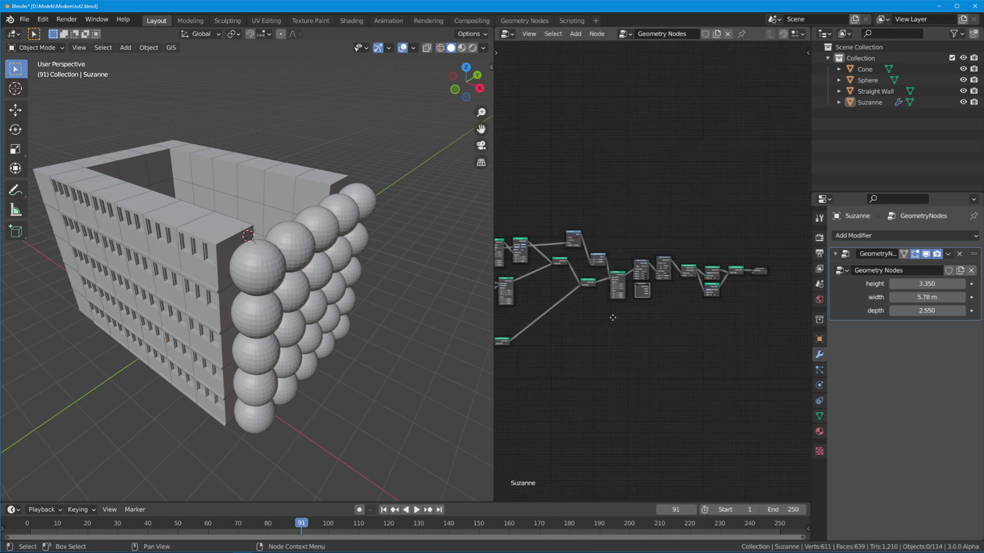
{"action": "left_click_drag", "start_coordinate": [609, 383], "coordinate": [644, 297]}
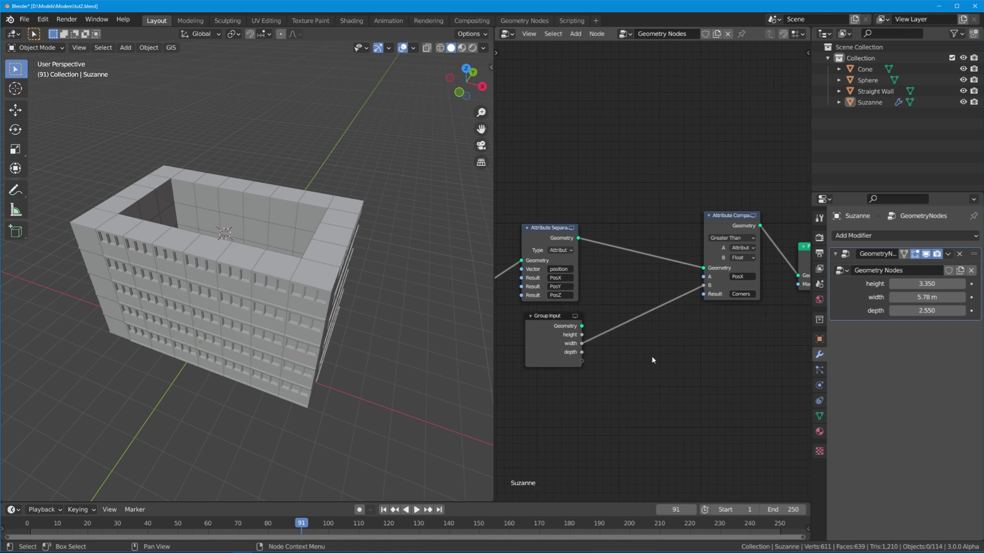
- Insert a Math node set to Divide with value 2.000 between the Group Input width and the Attribute Compare node
{"action": "key", "text": "shift+a"}
{"action": "mouse_move", "coordinate": [611, 361]}
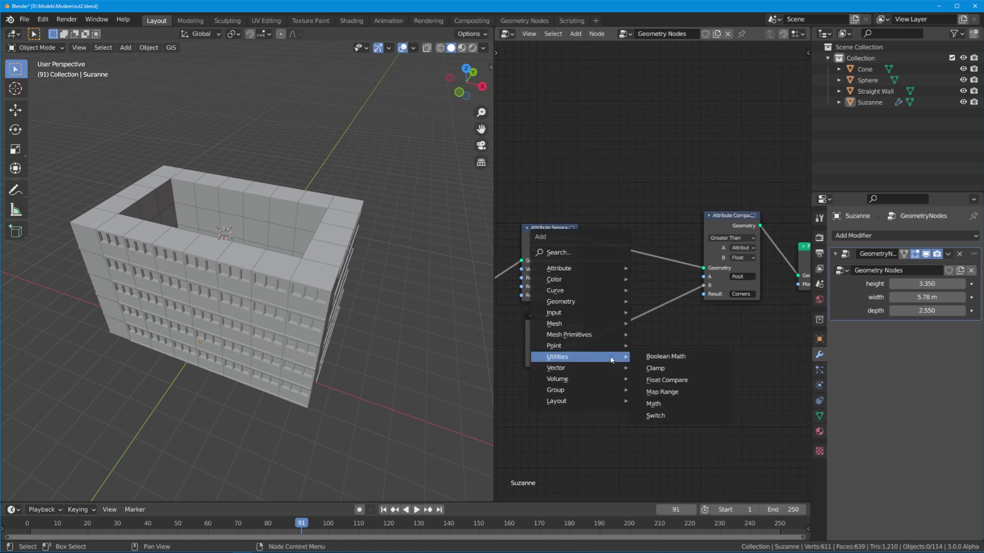
{"action": "left_click", "coordinate": [653, 404]}
{"action": "left_click", "coordinate": [628, 335]}
{"action": "left_click", "coordinate": [627, 336]}
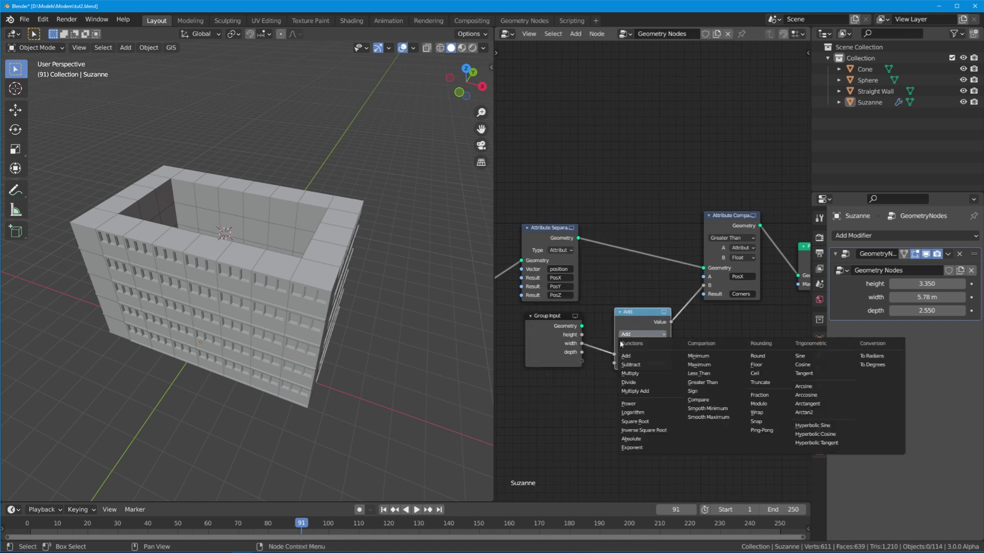
{"action": "left_click", "coordinate": [640, 382]}
{"action": "left_click_drag", "start_coordinate": [635, 311], "coordinate": [613, 312]}
{"action": "scroll", "coordinate": [327, 307], "scroll_direction": "down", "scroll_amount": 2}
{"action": "mouse_move", "coordinate": [907, 297]}
{"action": "left_mouse_down"}
{"action": "mouse_move", "coordinate": [938, 297]}
{"action": "mouse_move", "coordinate": [907, 297]}
{"action": "left_mouse_up"}
{"action": "middle_click_drag", "start_coordinate": [710, 340], "coordinate": [655, 330]}
{"action": "scroll", "coordinate": [661, 324], "scroll_direction": "down", "scroll_amount": 1}
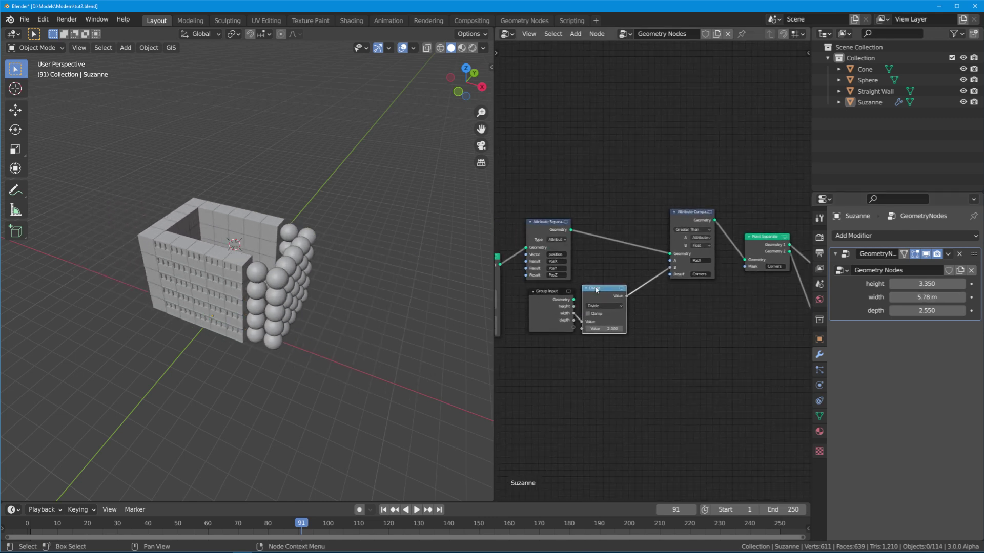
- Duplicate the Divide node onto the link to Attribute Compare and set the copy's operation to Subtract
{"action": "key", "text": "shift+d"}
{"action": "left_click", "coordinate": [665, 300]}
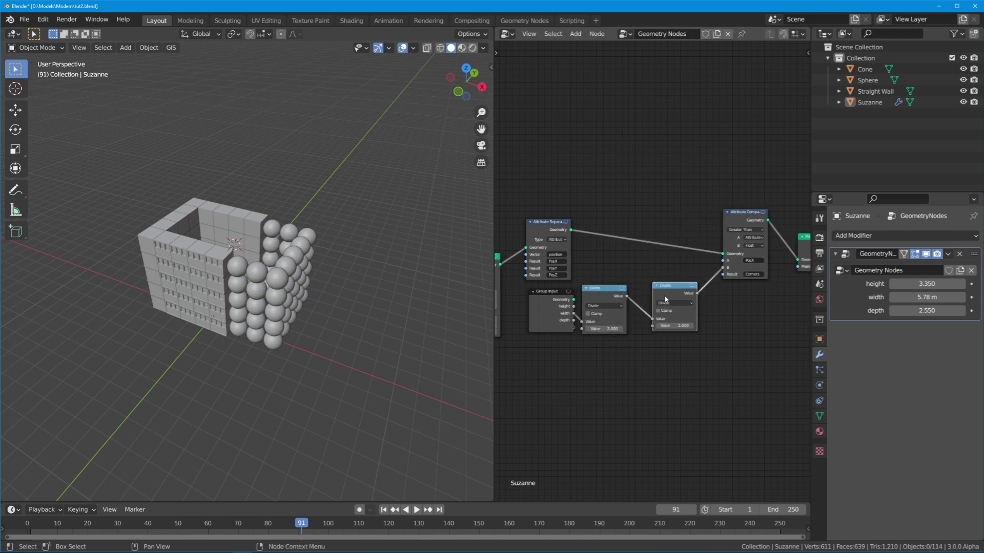
{"action": "key", "text": "g"}
{"action": "left_click", "coordinate": [651, 301]}
{"action": "left_click", "coordinate": [660, 303]}
{"action": "left_click", "coordinate": [661, 328]}
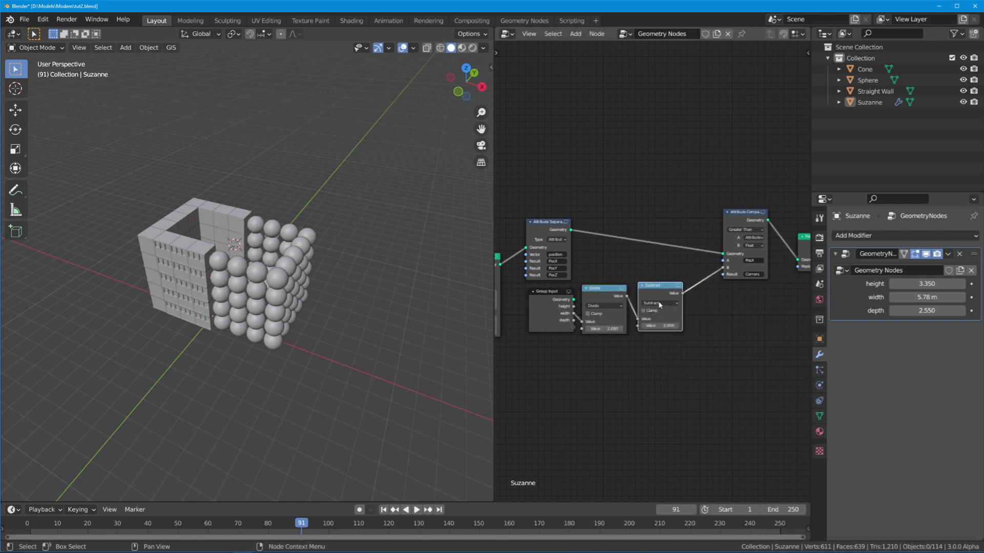
- Try 1.5 as the Subtract node's value, and change its operation to Add with a value of 1.000
{"action": "left_click", "coordinate": [664, 326]}
{"action": "type", "text": "1.5"}
{"action": "key", "text": "Return"}
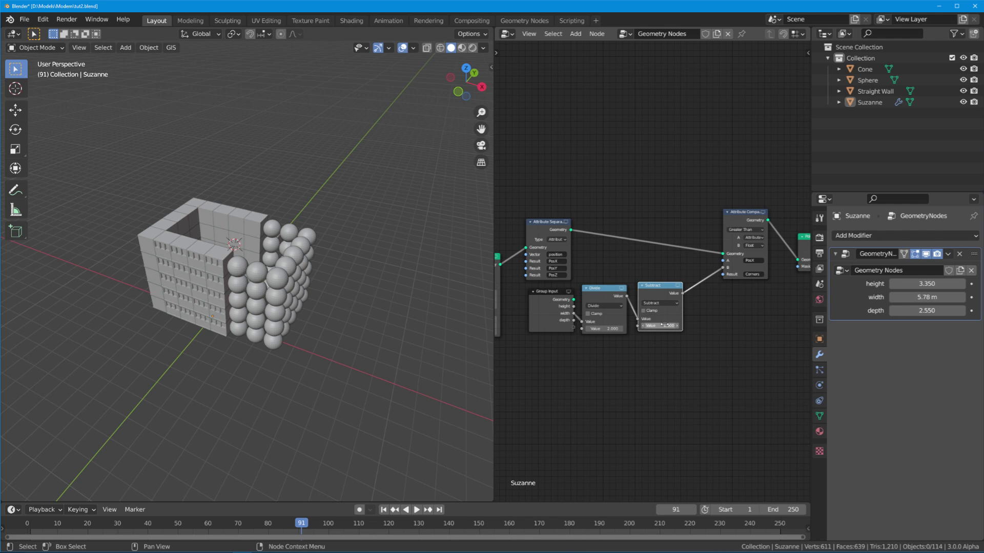
{"action": "left_click", "coordinate": [663, 302]}
{"action": "left_click", "coordinate": [665, 307]}
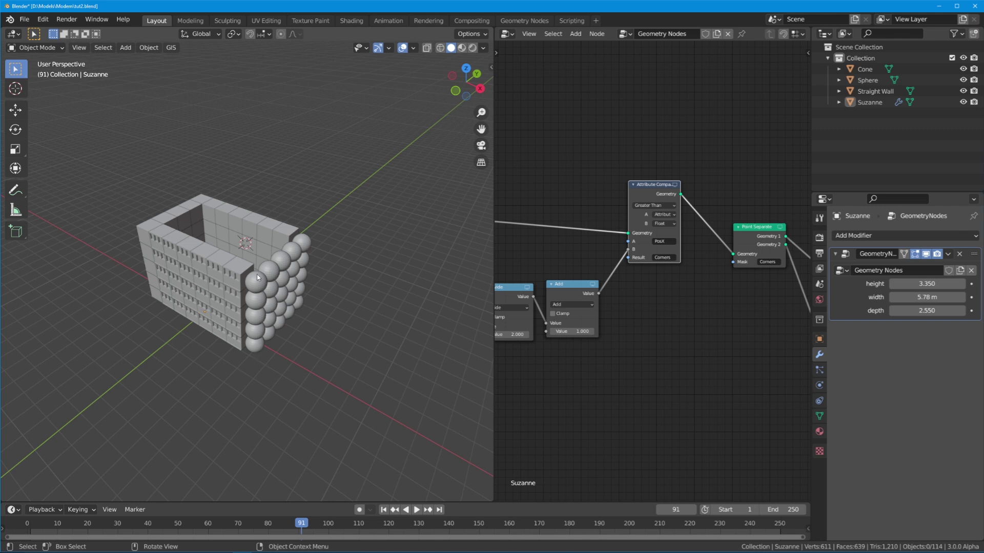
- View the building from the top and name the Attribute Compare node's result rightWall
{"action": "scroll", "coordinate": [691, 300], "scroll_direction": "up", "scroll_amount": 1}
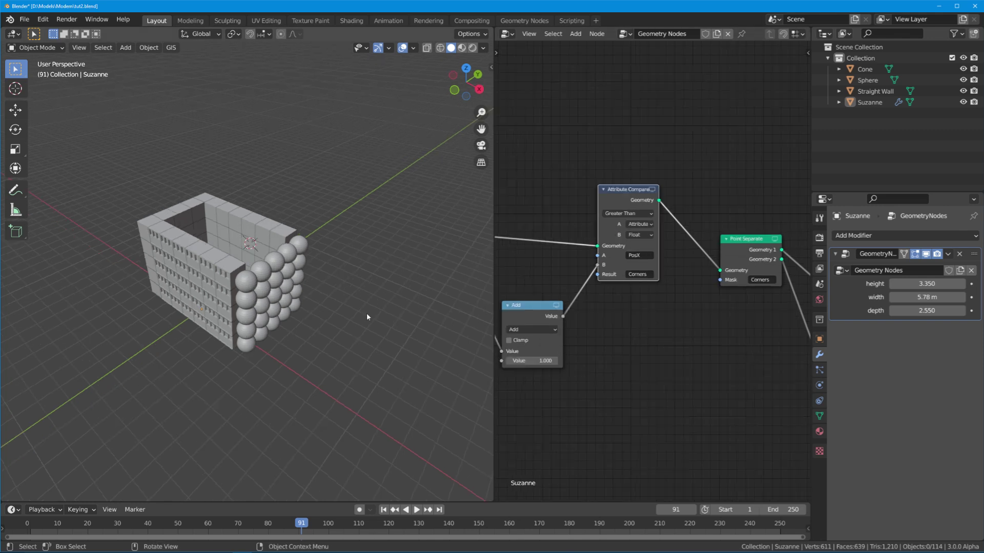
{"action": "key", "text": "KP_7"}
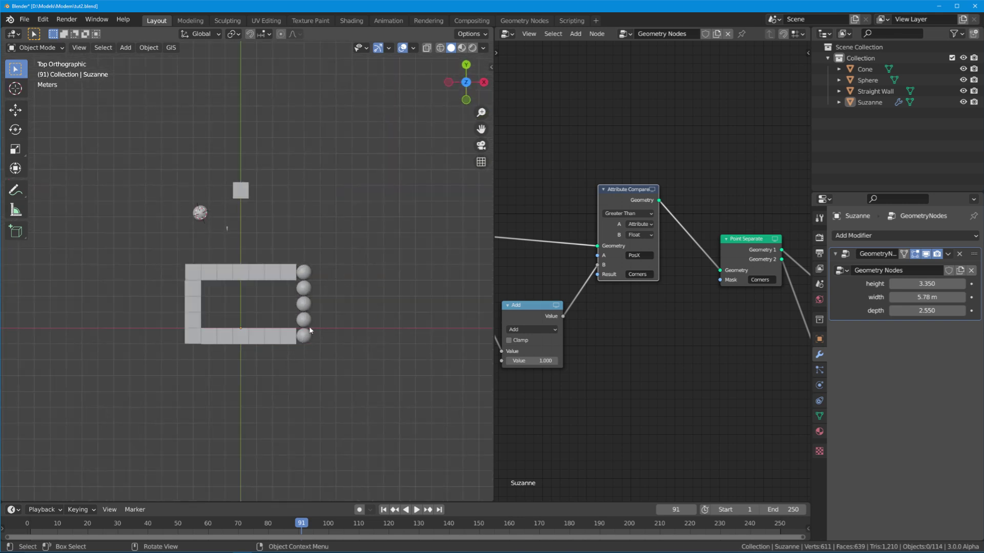
{"action": "left_click", "coordinate": [648, 277]}
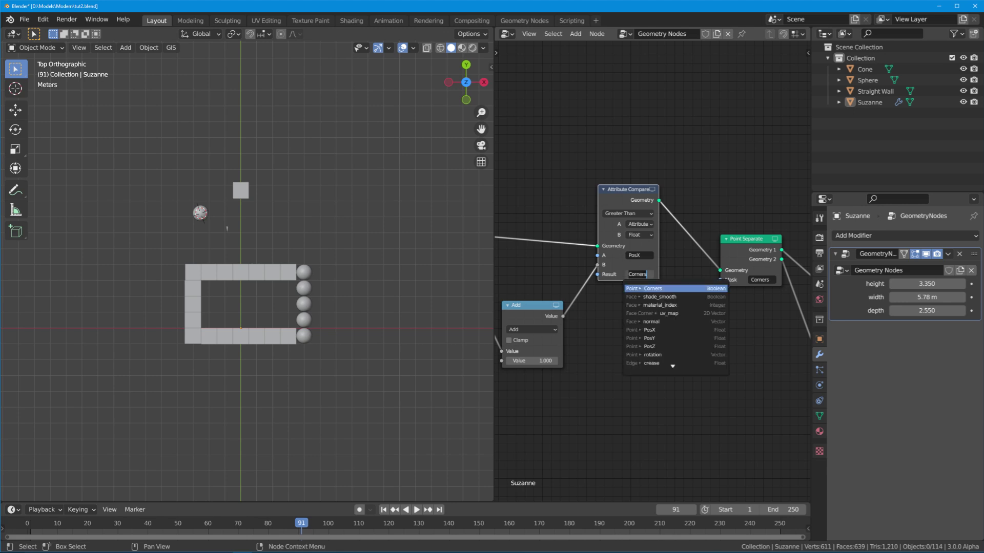
{"action": "type", "text": "rightWo"}
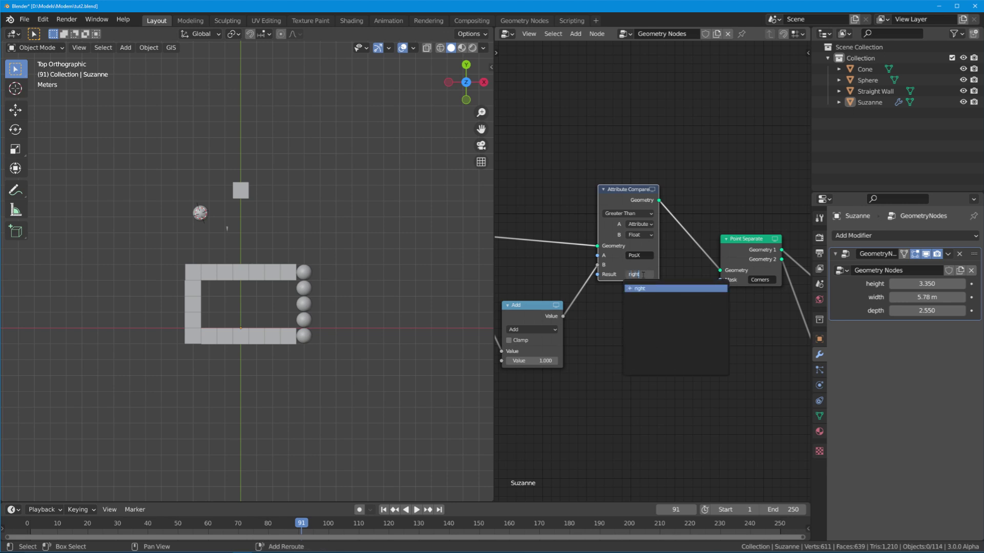
{"action": "key", "text": "Return"}
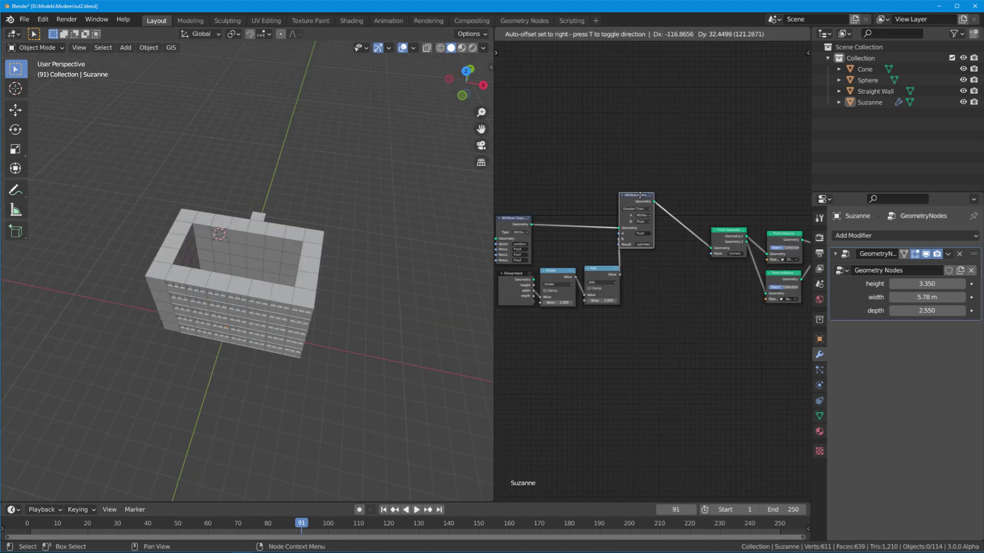
- Insert a duplicate of the Attribute Compare node before Point Separate and name its result Corners
{"action": "left_click_drag", "start_coordinate": [551, 207], "coordinate": [652, 209]}
{"action": "key", "text": "shift+d"}
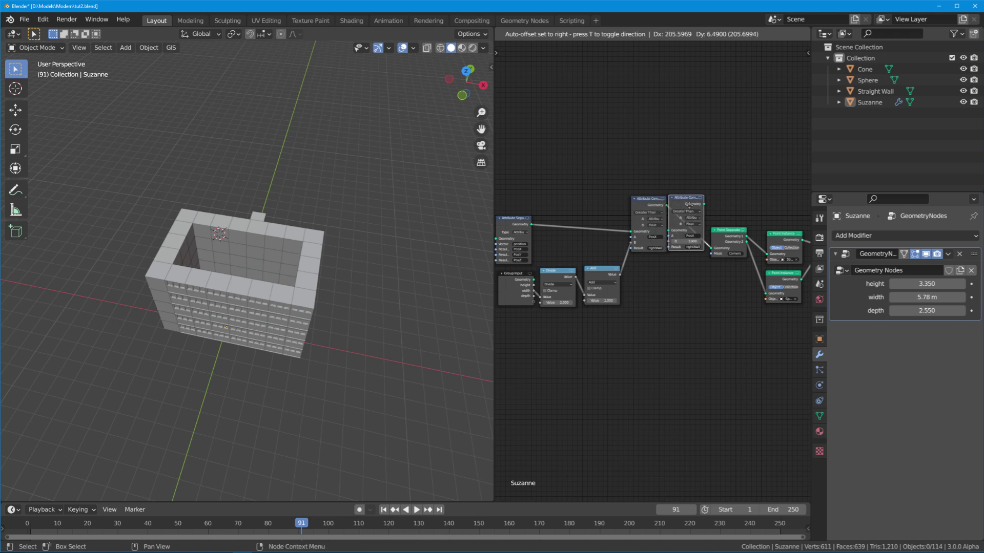
{"action": "left_click", "coordinate": [694, 206]}
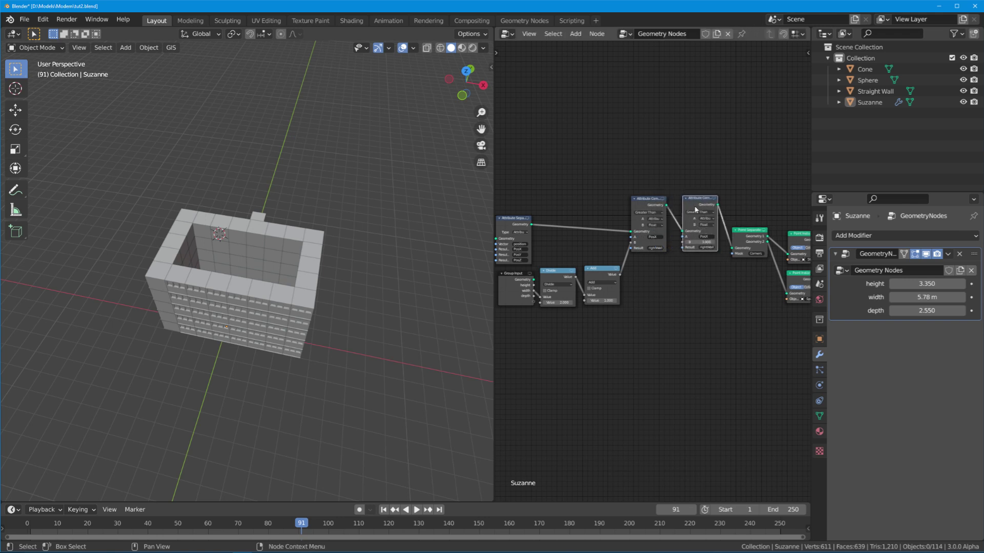
{"action": "scroll", "coordinate": [734, 249], "scroll_direction": "up", "scroll_amount": 2}
{"action": "left_click", "coordinate": [662, 240]}
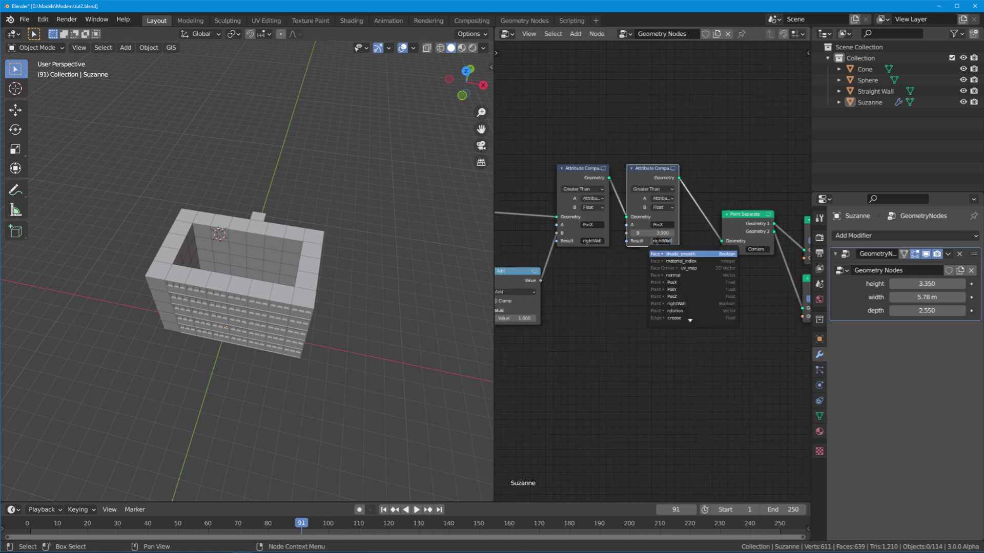
{"action": "type", "text": "Corn"}
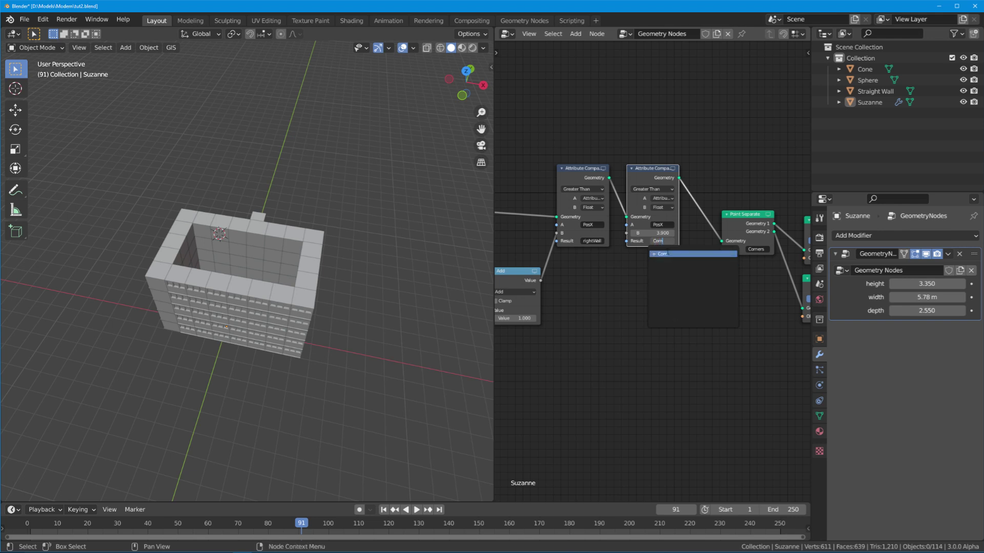
{"action": "type", "text": "ers"}
{"action": "left_click", "coordinate": [666, 253]}
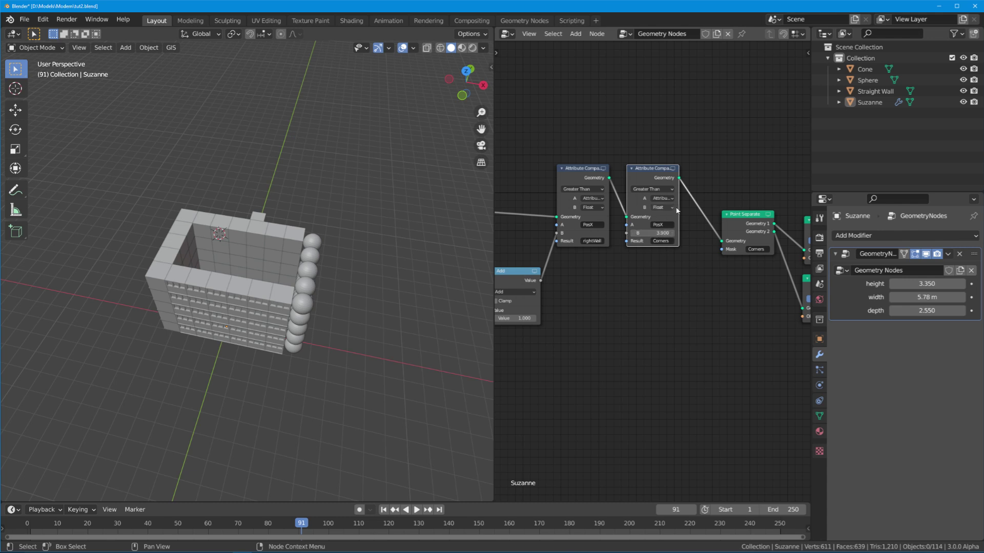
- Set the second Attribute Compare node's operation to Less Than and its B value to -2.200
{"action": "left_click", "coordinate": [648, 189]}
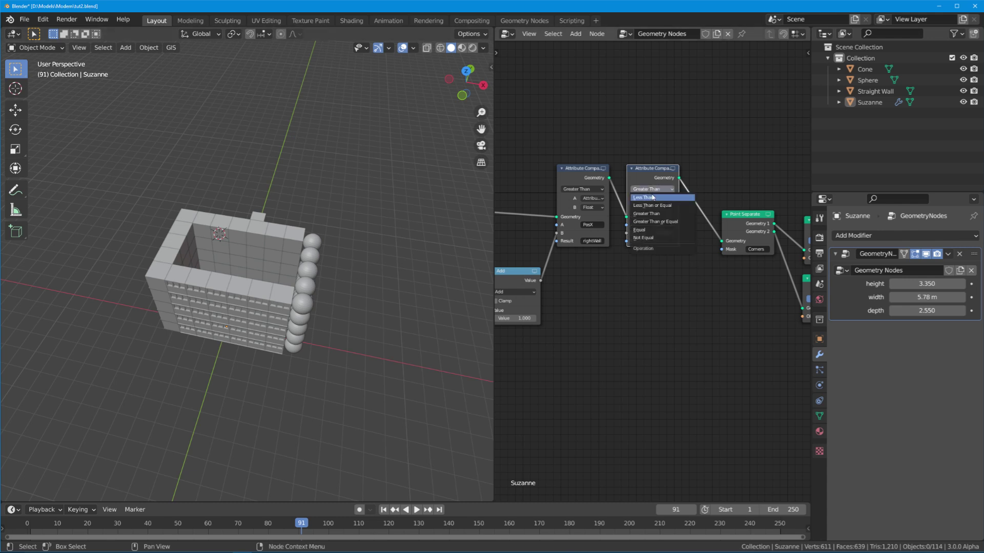
{"action": "left_click", "coordinate": [652, 198]}
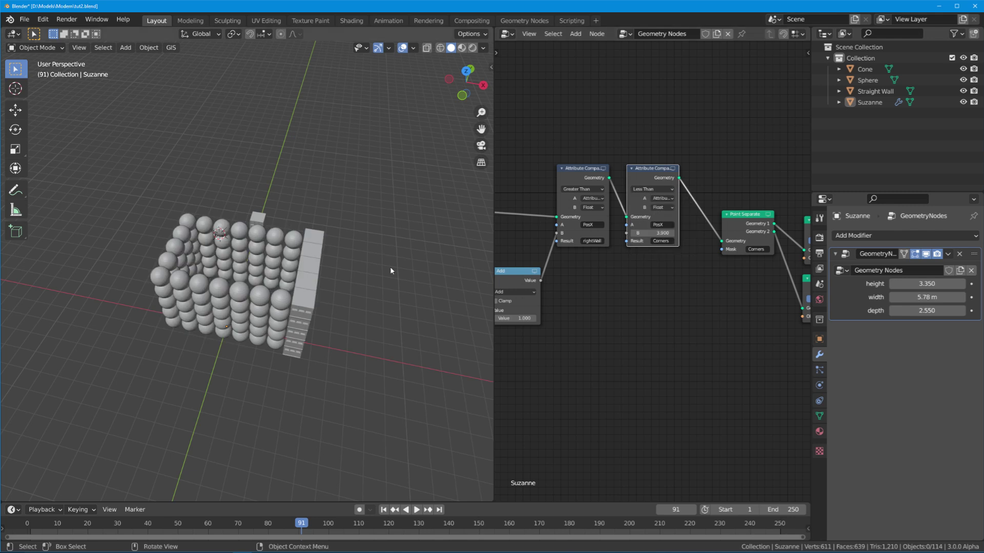
{"action": "left_click_drag", "start_coordinate": [661, 233], "coordinate": [617, 234]}
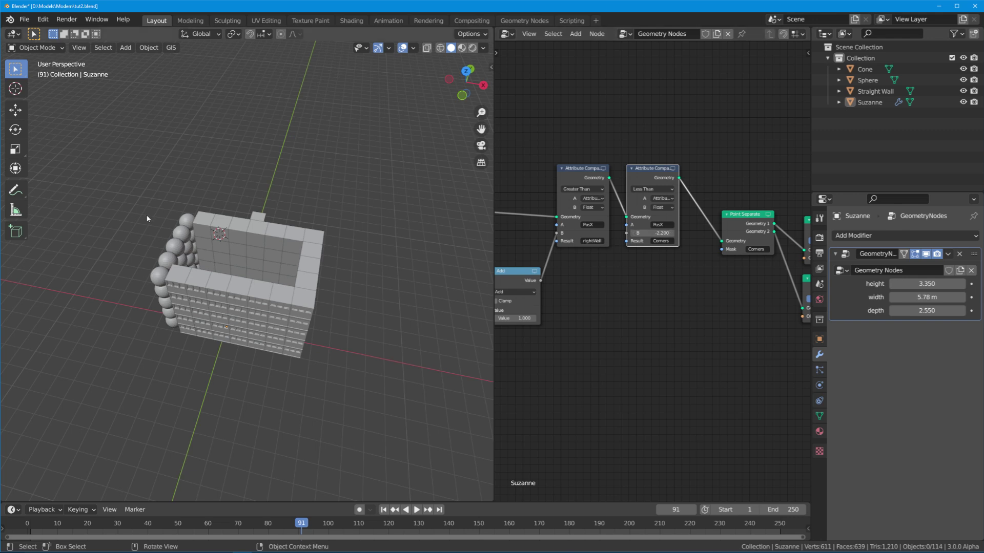
- Duplicate the Divide and Add nodes together below the originals, keeping their link from the Group Input width
{"action": "middle_click_drag", "start_coordinate": [512, 266], "coordinate": [640, 266]}
{"action": "scroll", "coordinate": [641, 266], "scroll_direction": "down", "scroll_amount": 2}
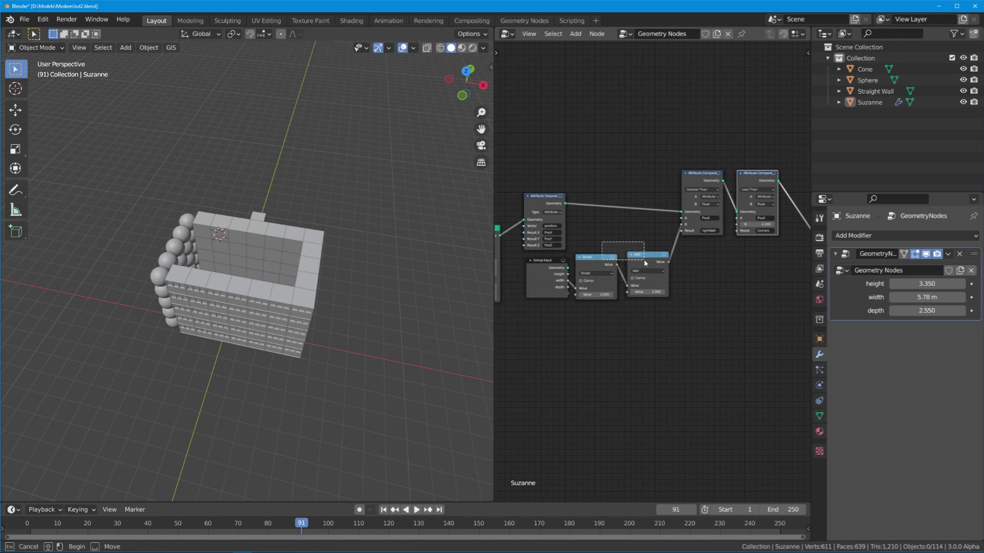
{"action": "key", "text": "shift+d"}
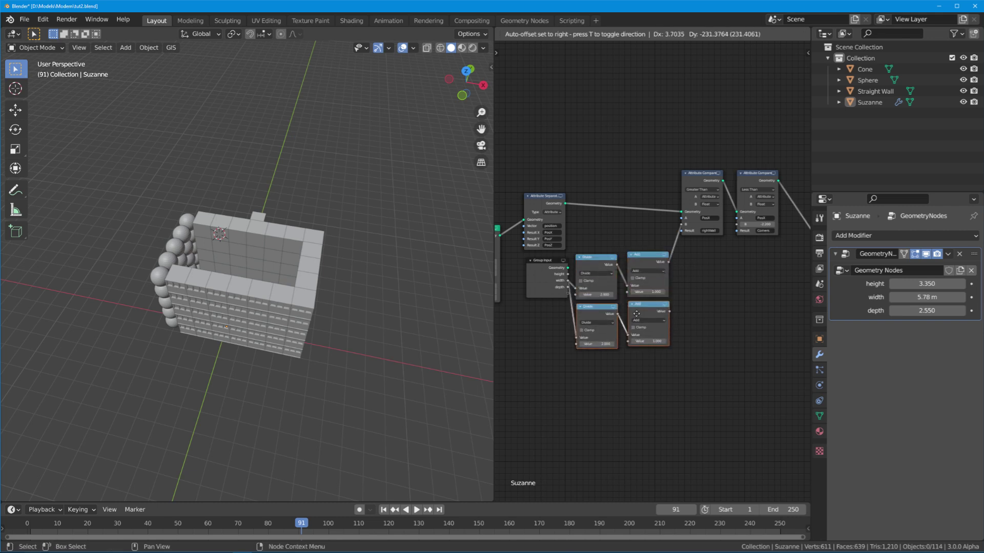
{"action": "left_click", "coordinate": [639, 317]}
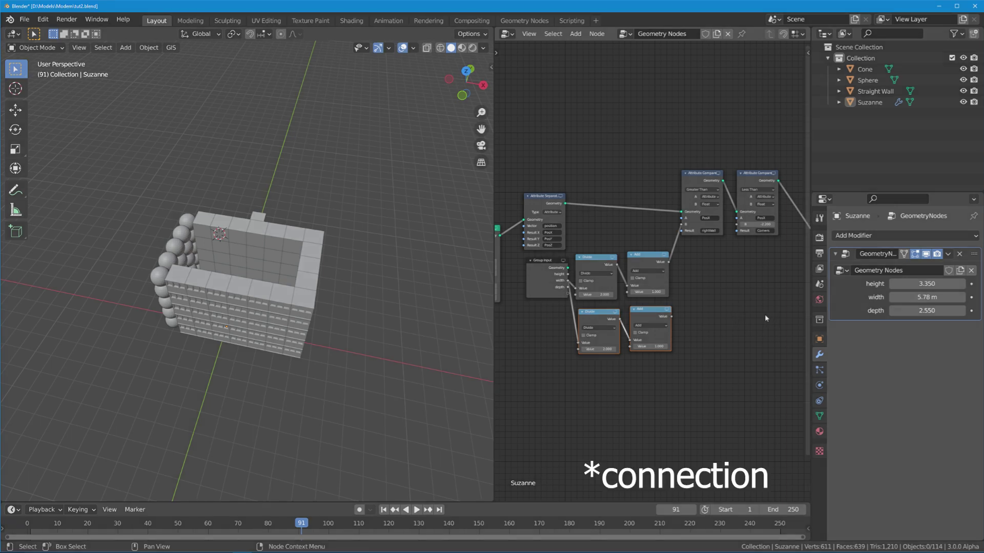
- Connect the duplicated Add node to the Less Than node's B input and set the duplicated Divide node's value to -2
{"action": "scroll", "coordinate": [687, 336], "scroll_direction": "up", "scroll_amount": 1}
{"action": "left_click_drag", "start_coordinate": [677, 328], "coordinate": [757, 214]}
{"action": "left_click", "coordinate": [589, 371]}
{"action": "key", "text": "Home"}
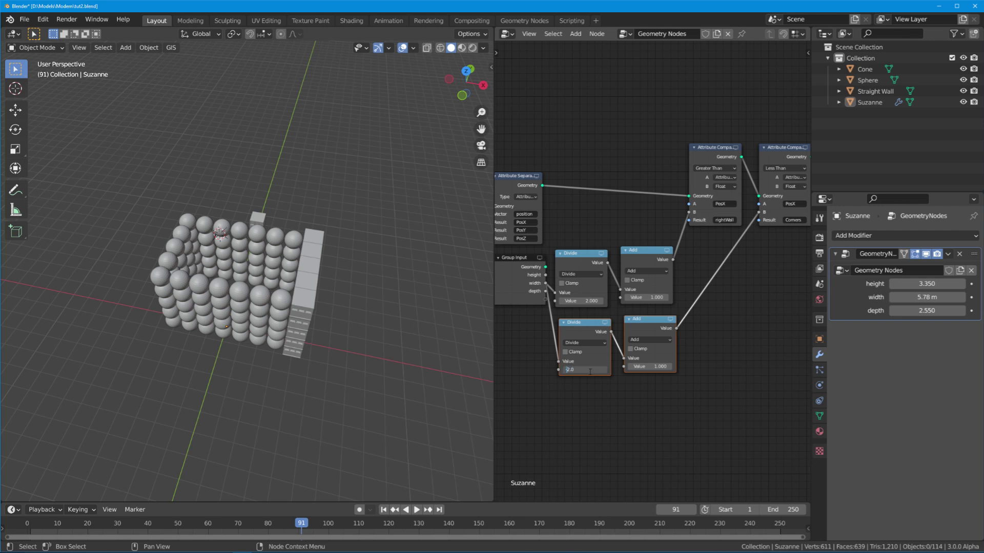
{"action": "type", "text": "-"}
{"action": "key", "text": "Return"}
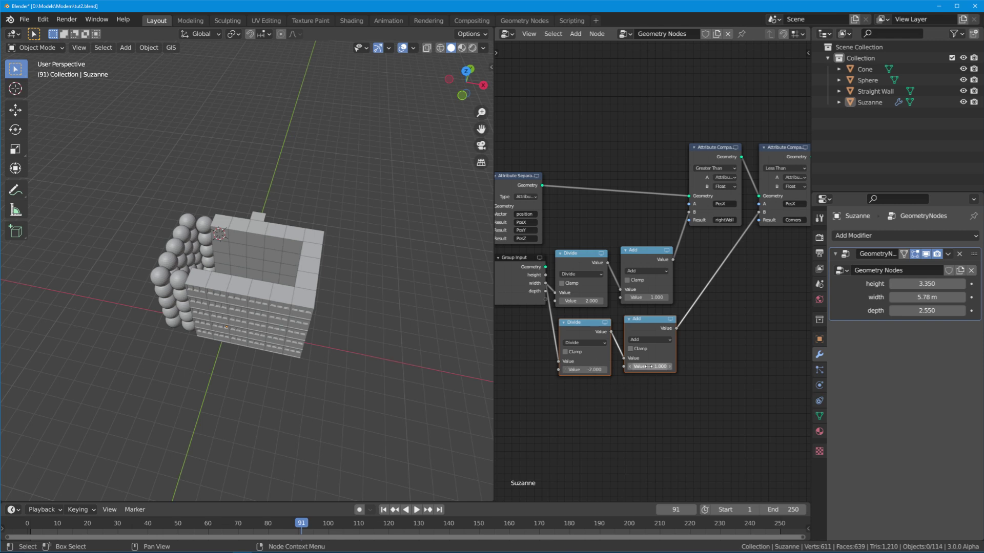
- Mute and unmute the duplicated Add node repeatedly to compare its effect on the selected wall points
{"action": "left_click", "coordinate": [646, 326]}
{"action": "key", "text": "m"}
{"action": "key", "text": "m"}
{"action": "key", "text": "m"}
{"action": "key", "text": "m"}
{"action": "key", "text": "m"}
{"action": "key", "text": "m"}
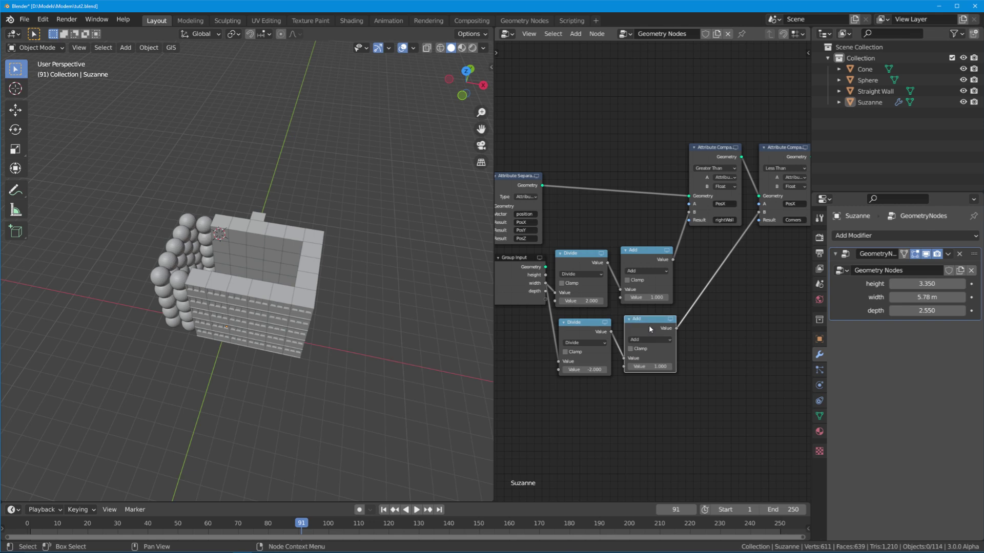
- Remove the duplicated Add node while preserving its connection, and move the -2 Divide node into the freed space
{"action": "key", "text": "m"}
{"action": "key", "text": "m"}
{"action": "key", "text": "m"}
{"action": "key", "text": "ctrl"}
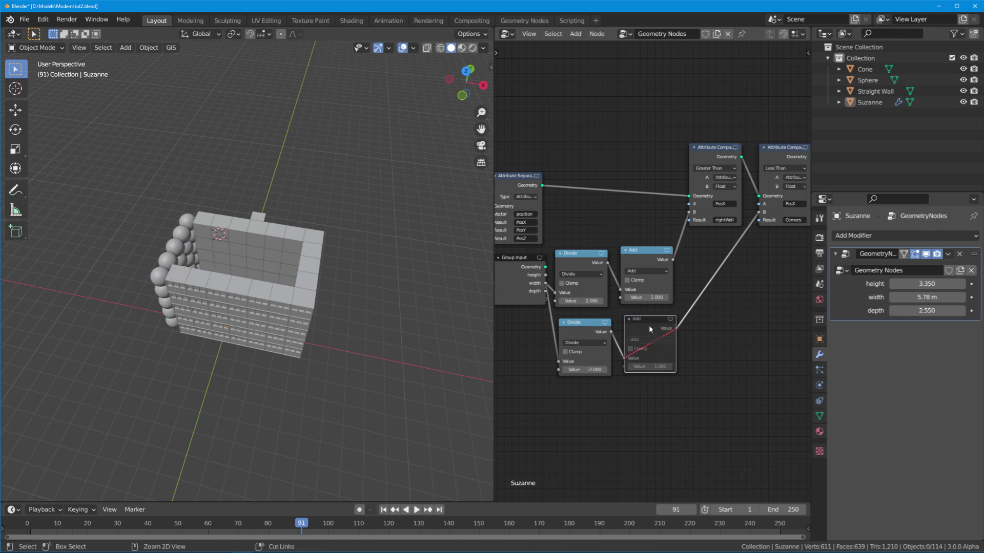
{"action": "key", "text": "ctrl+x"}
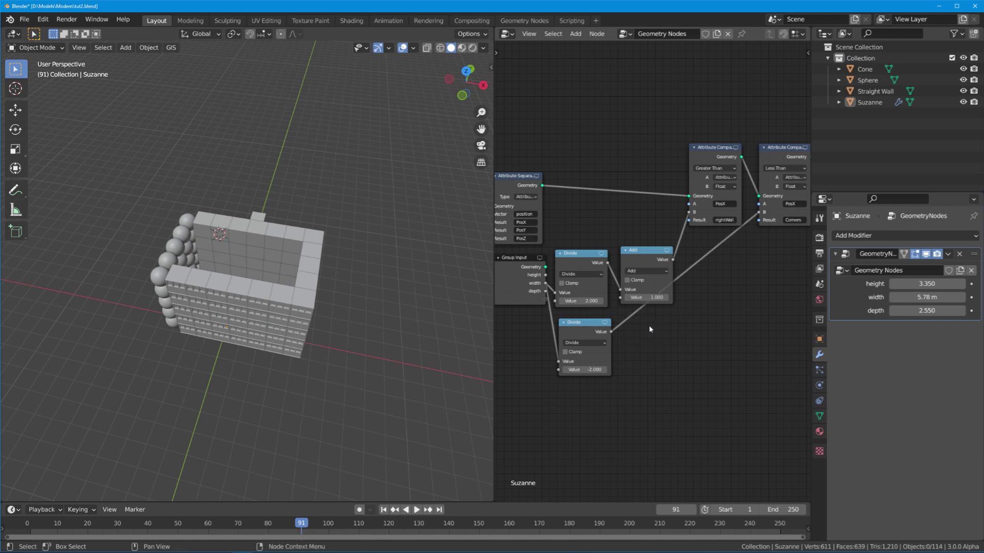
{"action": "left_click_drag", "start_coordinate": [592, 321], "coordinate": [643, 319]}
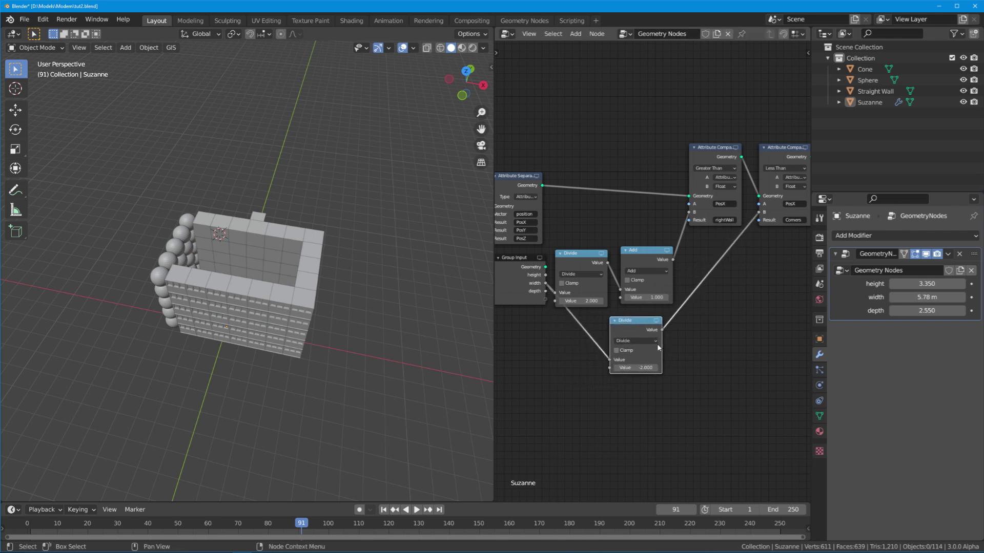
- Check the selected wall from above and name the second Attribute Compare node's result leftWall
{"action": "middle_click_drag", "start_coordinate": [242, 324], "coordinate": [286, 339]}
{"action": "key", "text": "KP_7"}
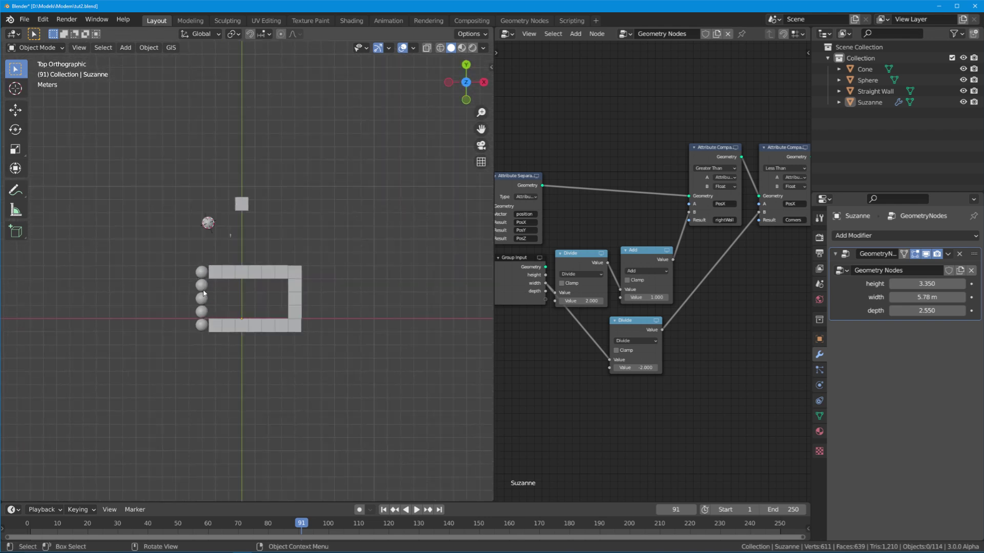
{"action": "scroll", "coordinate": [204, 293], "scroll_direction": "up", "scroll_amount": 4}
{"action": "middle_click_drag", "start_coordinate": [768, 251], "coordinate": [609, 302]}
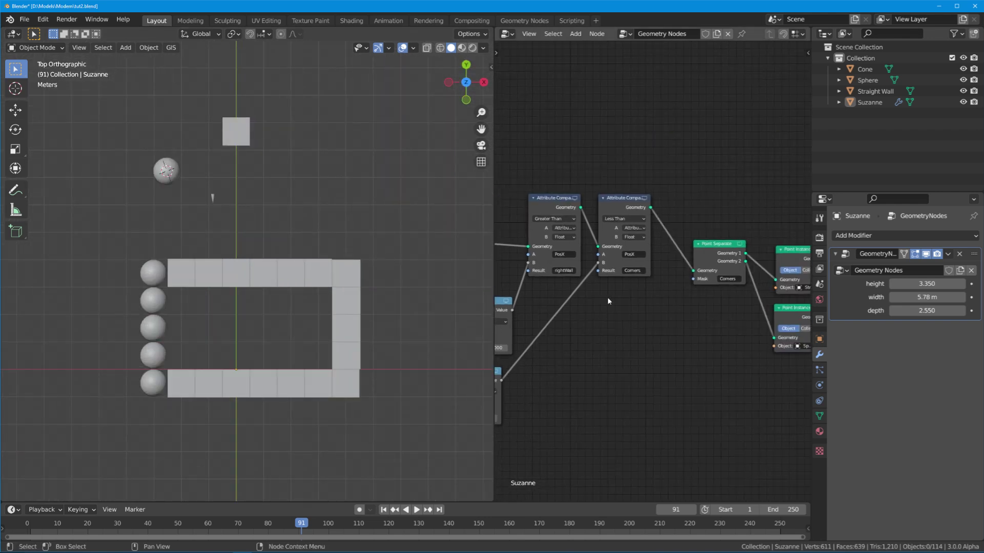
{"action": "left_click", "coordinate": [632, 270]}
{"action": "type", "text": "leftW"}
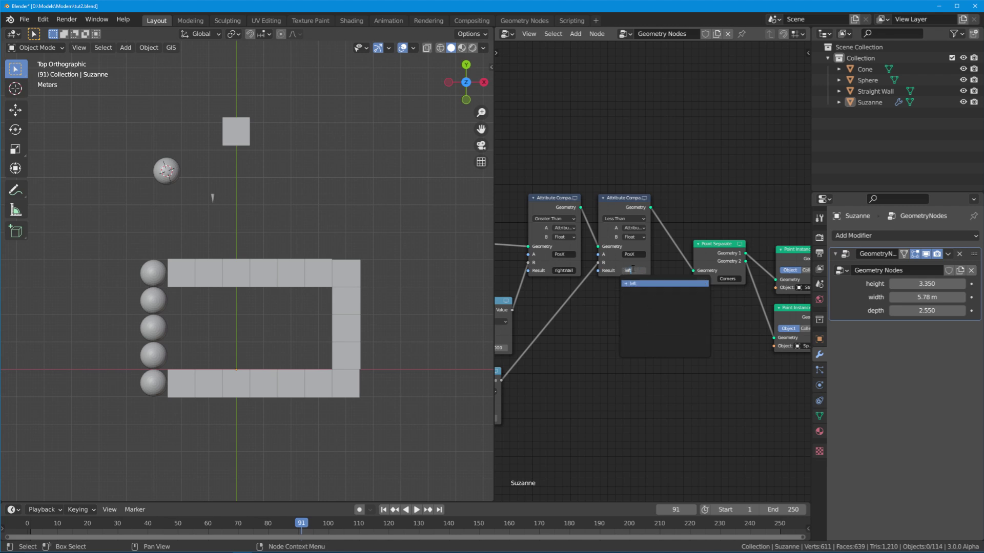
{"action": "key", "text": "Return"}
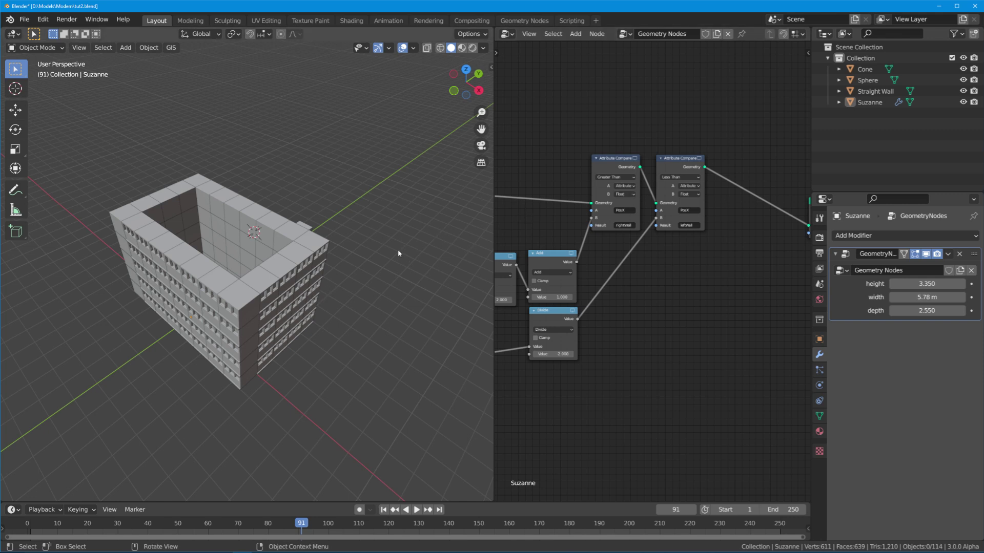
- Duplicate the leftWall Attribute Compare node, insert it before Point Separate, and set its A attribute to PosY
{"action": "middle_click_drag", "start_coordinate": [676, 185], "coordinate": [607, 202]}
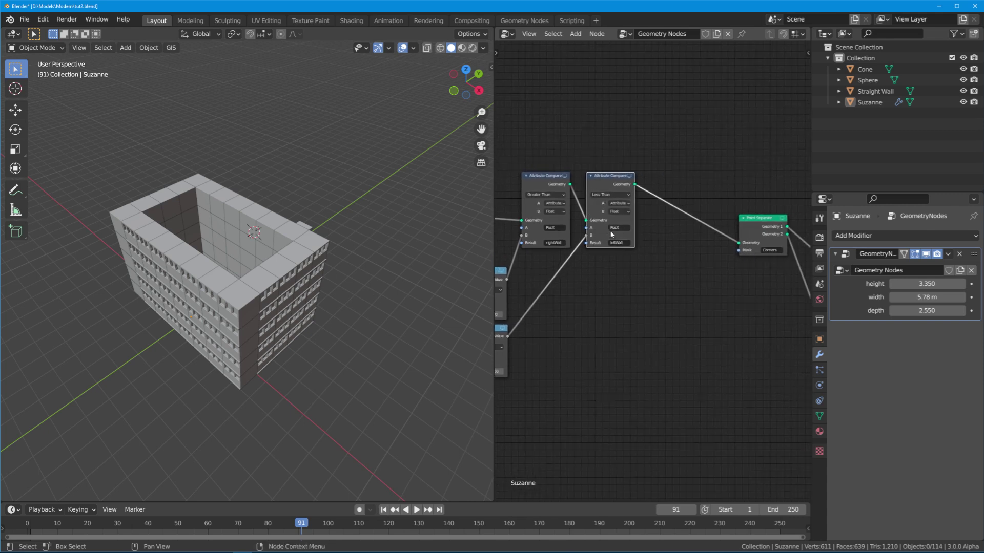
{"action": "key", "text": "shift+d"}
{"action": "left_click", "coordinate": [727, 241]}
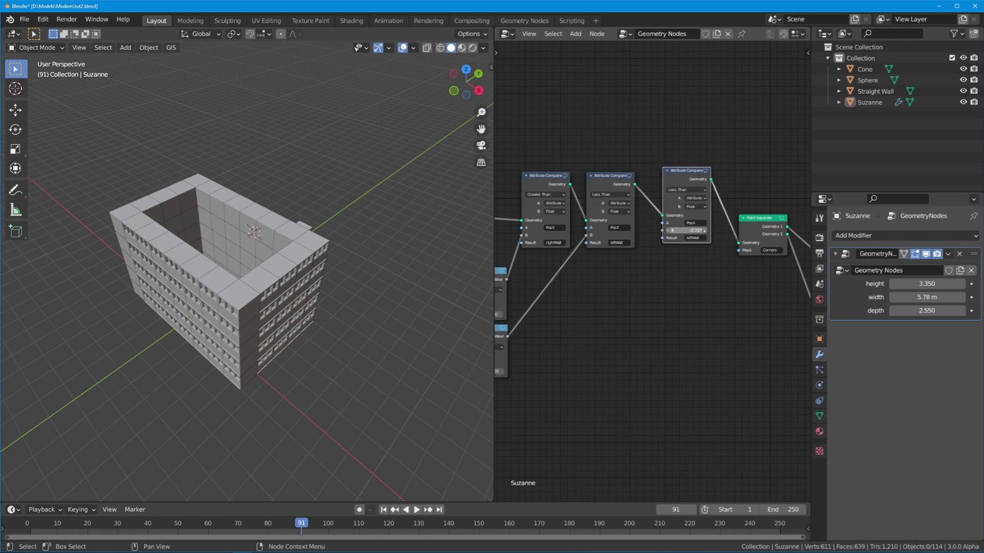
{"action": "left_click", "coordinate": [700, 223]}
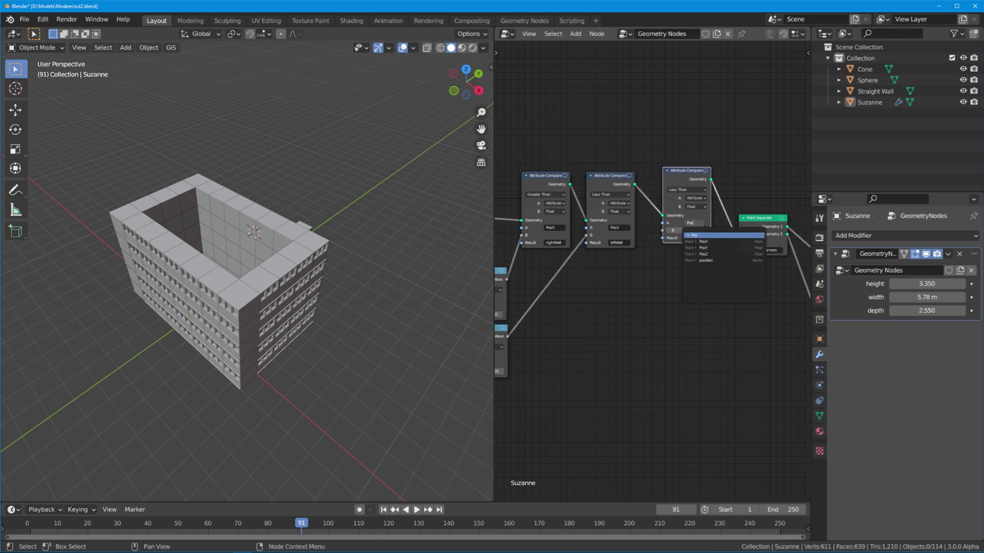
{"action": "left_click", "coordinate": [704, 273]}
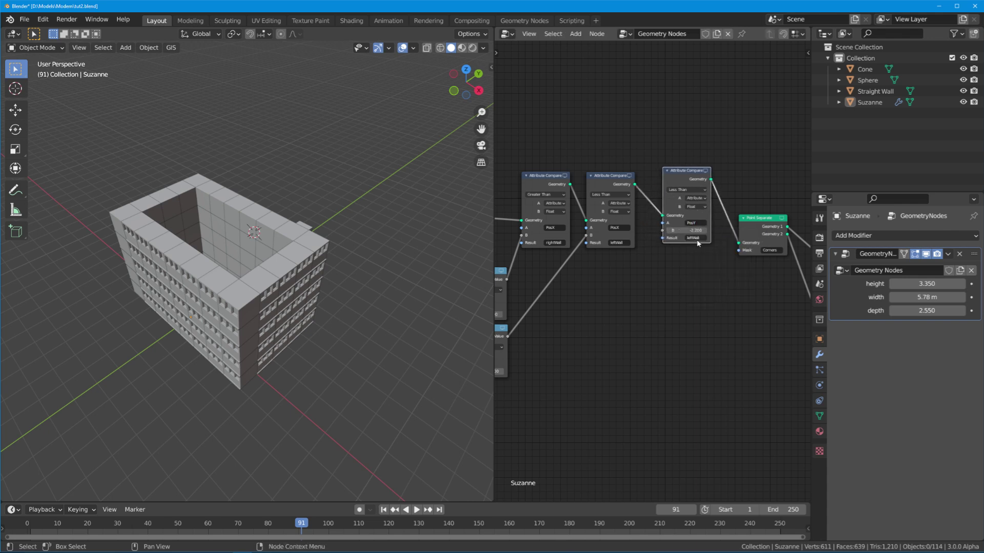
- Set the PosY comparison's result to Corners and its B value to 0.200
{"action": "left_click", "coordinate": [698, 239]}
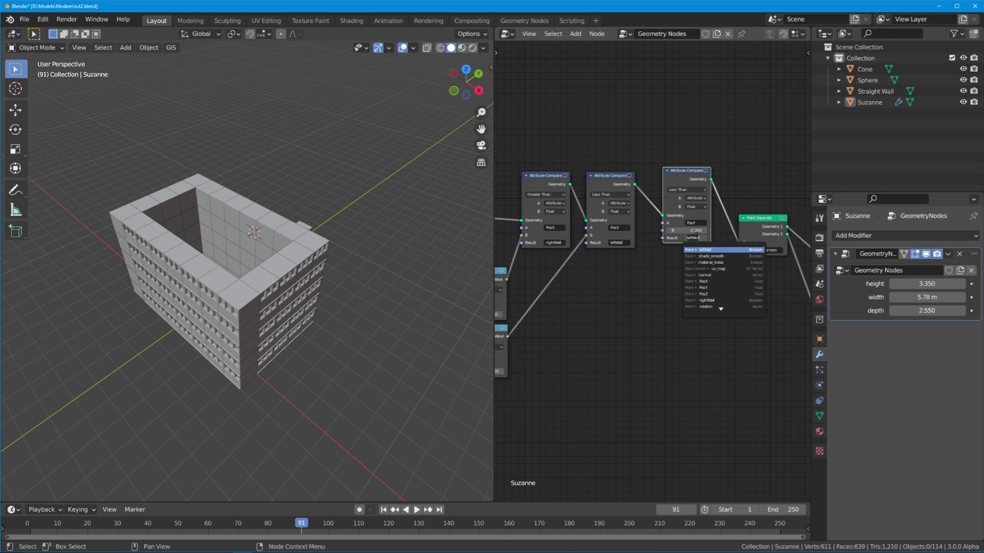
{"action": "type", "text": "Corne"}
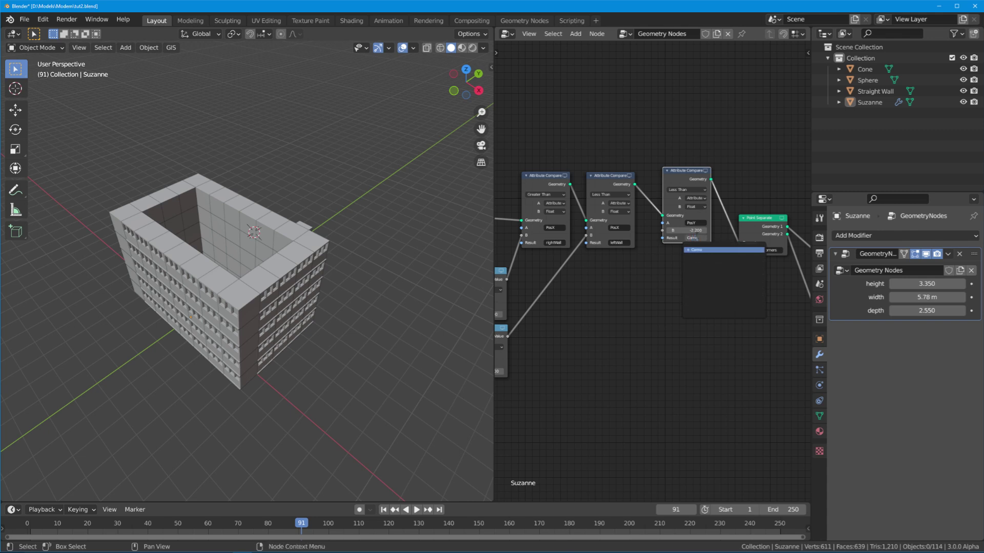
{"action": "type", "text": "rs"}
{"action": "key", "text": "Return"}
{"action": "scroll", "coordinate": [725, 253], "scroll_direction": "up", "scroll_amount": 3}
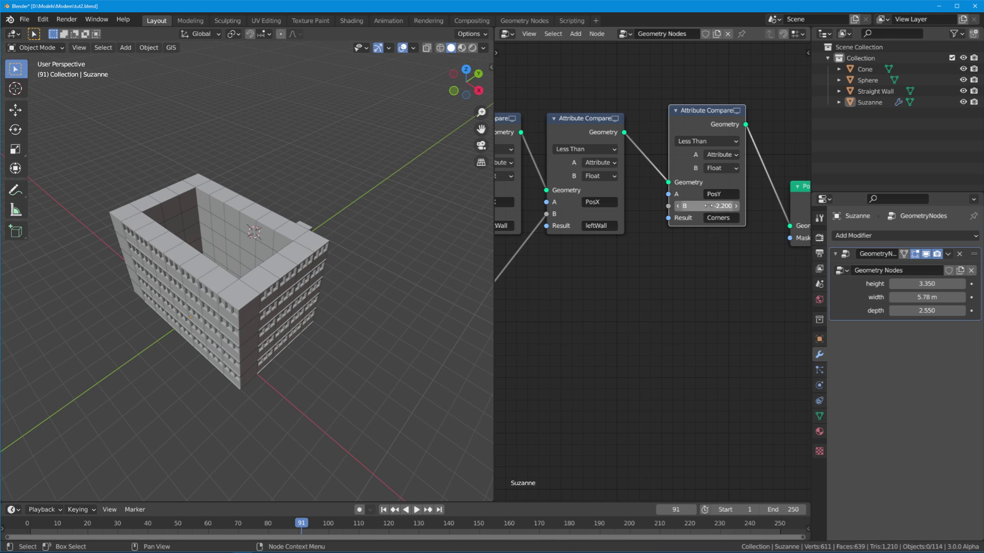
{"action": "mouse_move", "coordinate": [712, 206]}
{"action": "left_mouse_down"}
{"action": "mouse_move", "coordinate": [686, 206]}
{"action": "mouse_move", "coordinate": [738, 205]}
{"action": "mouse_move", "coordinate": [712, 205]}
{"action": "left_mouse_up"}
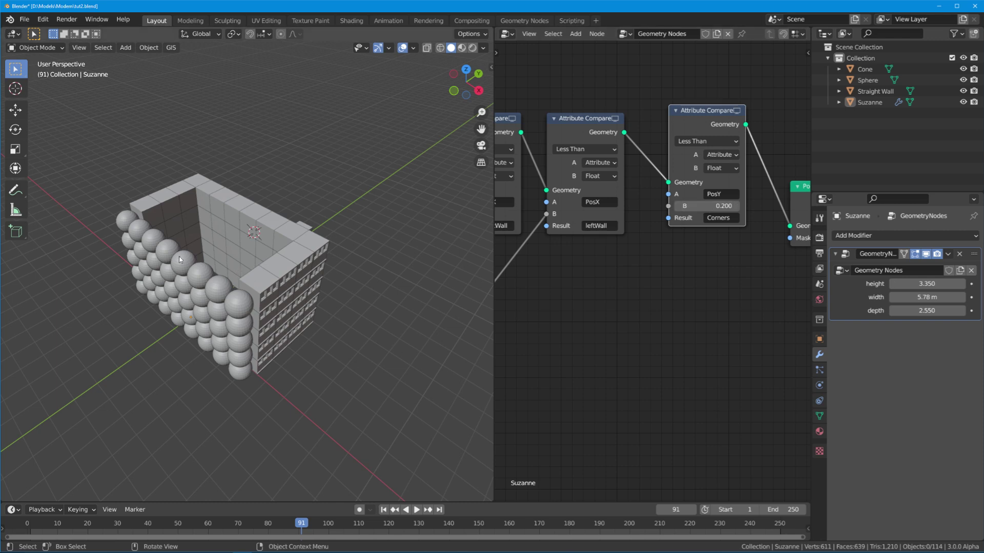
- Duplicate the -2 Divide node below the original and feed it the Group Input depth
{"action": "scroll", "coordinate": [728, 259], "scroll_direction": "down", "scroll_amount": 5}
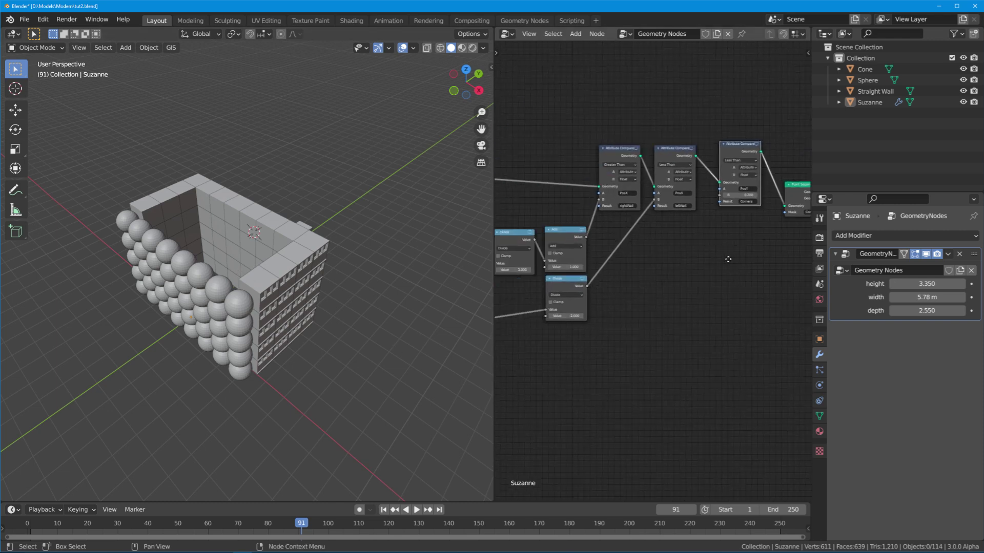
{"action": "scroll", "coordinate": [625, 253], "scroll_direction": "up", "scroll_amount": 2}
{"action": "left_click", "coordinate": [618, 244]}
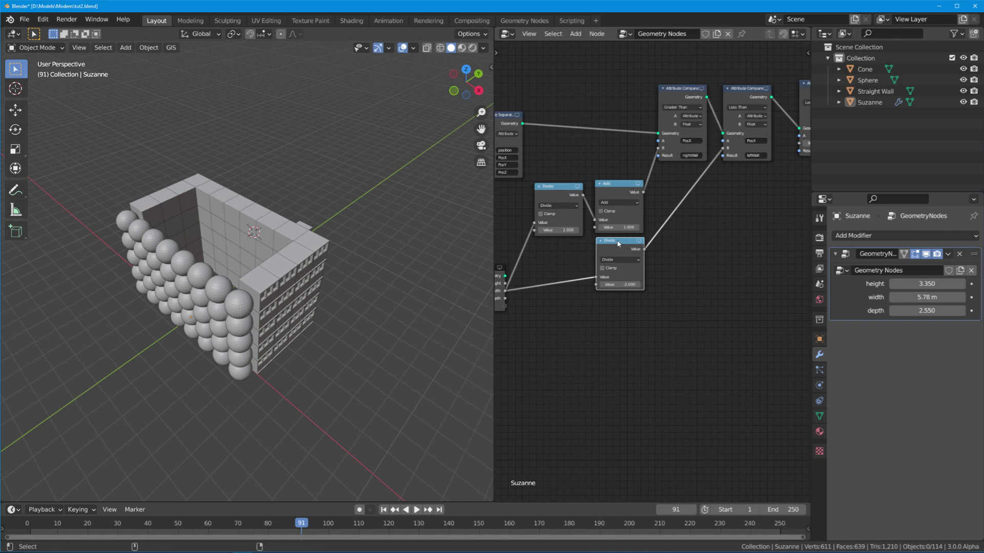
{"action": "key", "text": "shift+d"}
{"action": "left_click", "coordinate": [620, 302]}
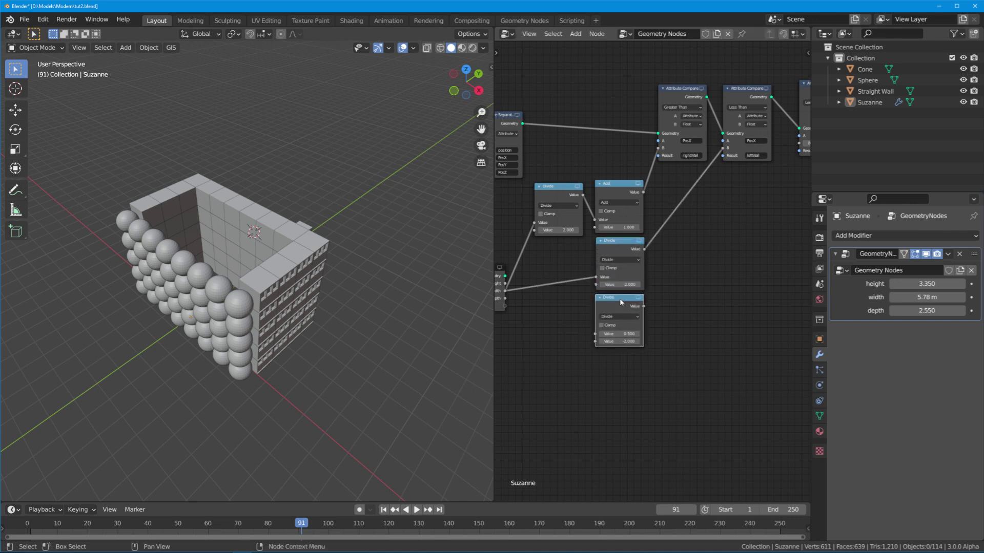
{"action": "middle_click_drag", "start_coordinate": [503, 303], "coordinate": [532, 293]}
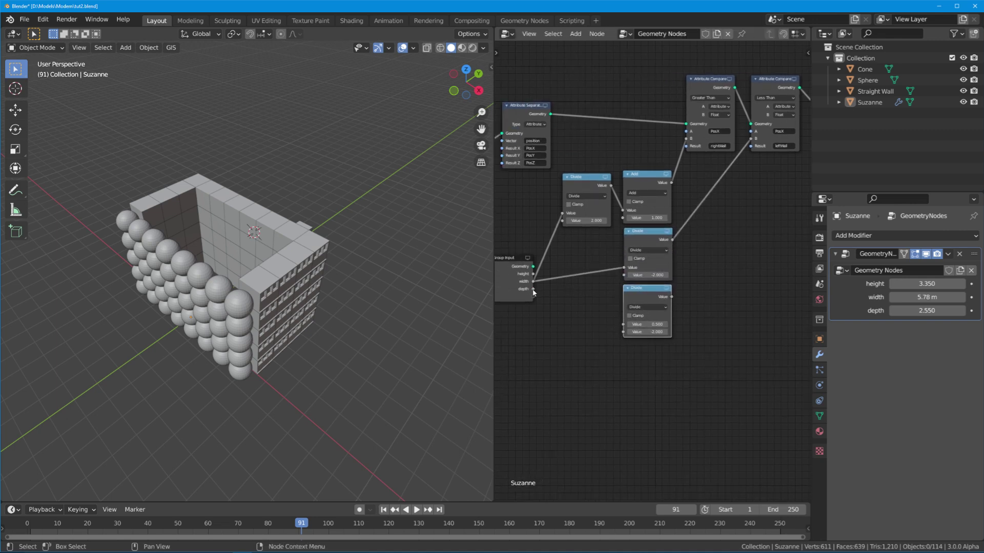
{"action": "left_click_drag", "start_coordinate": [533, 291], "coordinate": [632, 331]}
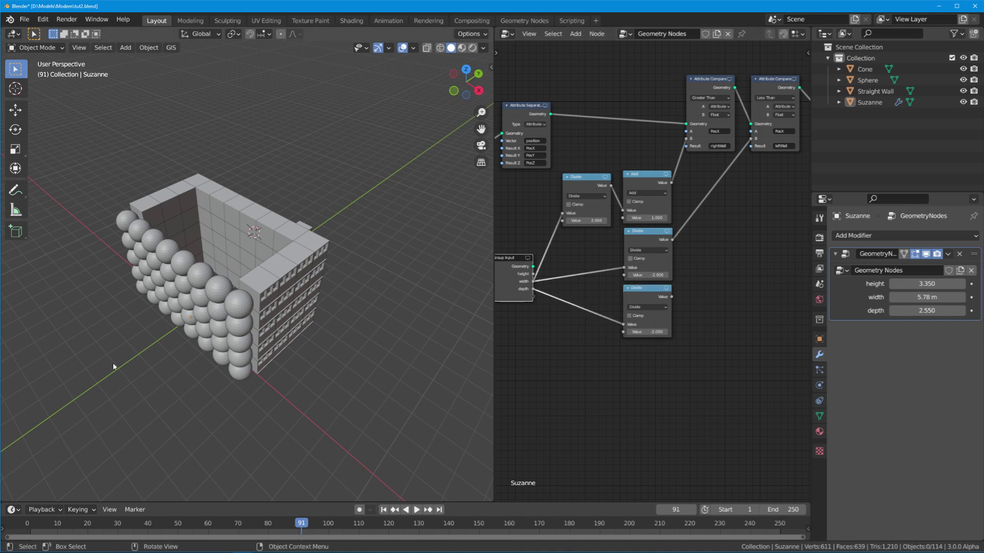
- Connect the depth Divide node's output to the PosY comparison's B input
{"action": "middle_click_drag", "start_coordinate": [672, 293], "coordinate": [590, 371]}
{"action": "left_click_drag", "start_coordinate": [591, 370], "coordinate": [747, 209]}
{"action": "middle_click_drag", "start_coordinate": [746, 209], "coordinate": [696, 230]}
- Duplicate the depth Divide node onto its link to the PosY comparison and change the copy's operation to Add
{"action": "key", "text": "shift+a"}
{"action": "key", "text": "shift+d"}
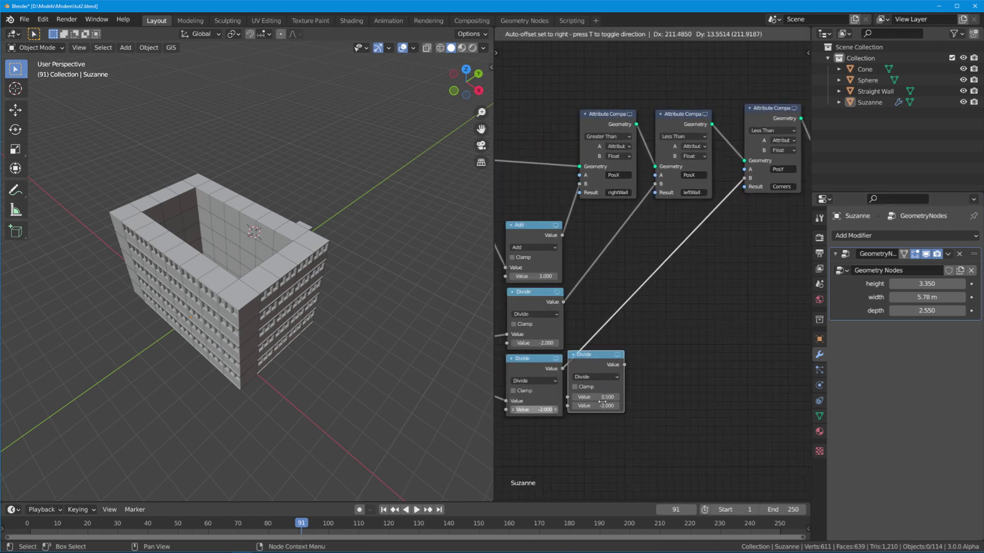
{"action": "left_click", "coordinate": [608, 401]}
{"action": "left_click", "coordinate": [623, 377]}
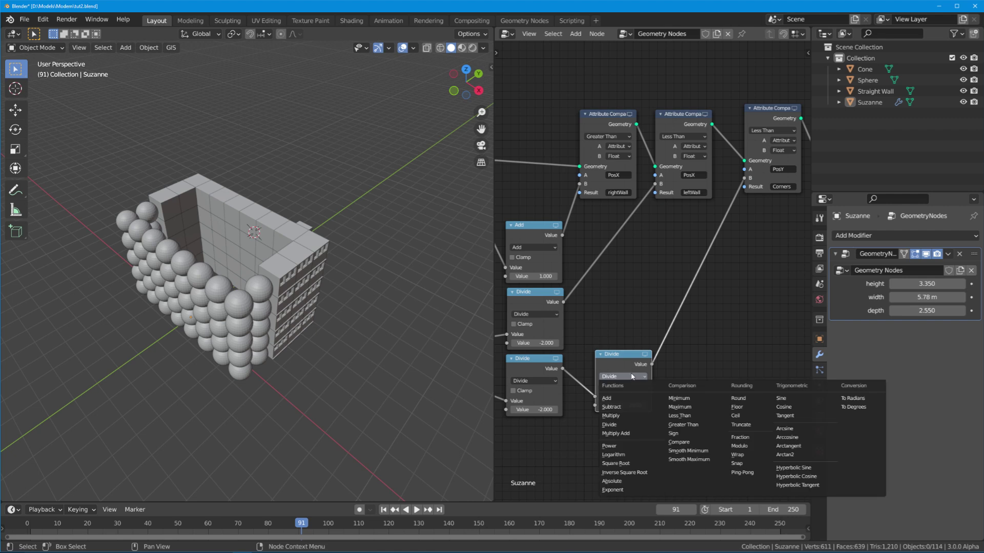
{"action": "left_click", "coordinate": [606, 398]}
- Set the new Add node's value to 1 and vary the building depth to test the wall selection
{"action": "left_click", "coordinate": [625, 404]}
{"action": "type", "text": "0.1"}
{"action": "key", "text": "Return"}
{"action": "left_click", "coordinate": [625, 405]}
{"action": "type", "text": "1"}
{"action": "key", "text": "Return"}
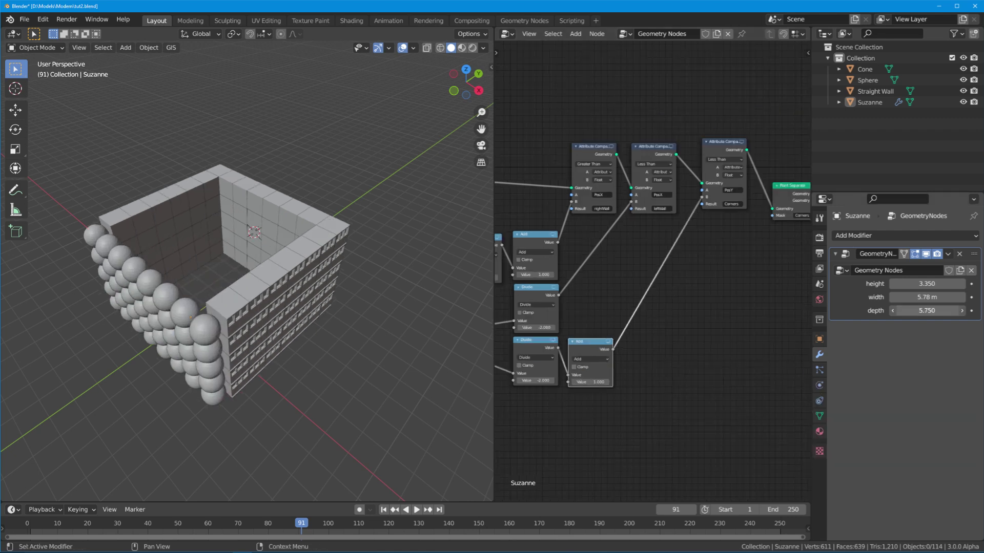
{"action": "left_click_drag", "start_coordinate": [927, 311], "coordinate": [889, 311]}
- Check the selected wall from above and name the PosY comparison's result bottomWall
{"action": "middle_click_drag", "start_coordinate": [724, 201], "coordinate": [624, 259]}
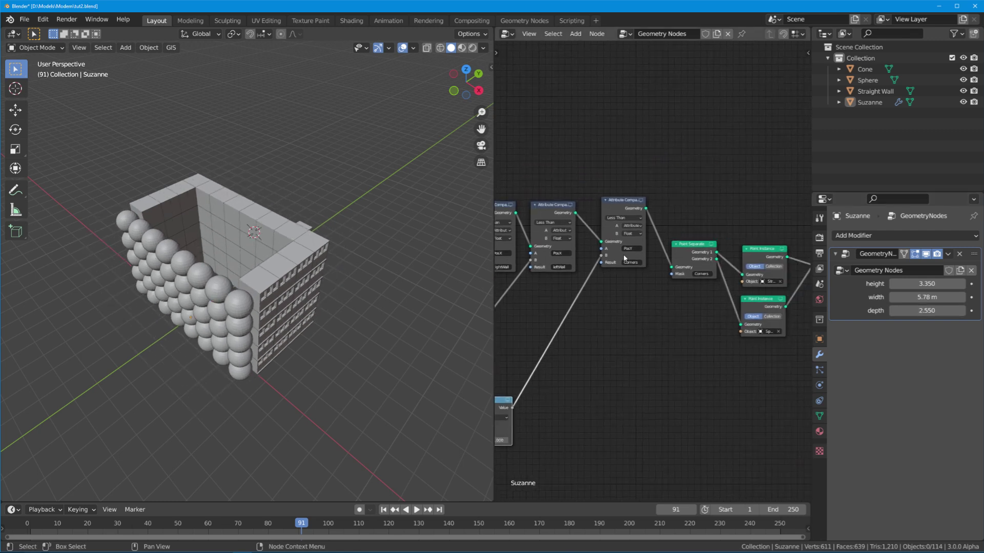
{"action": "key", "text": "KP_7"}
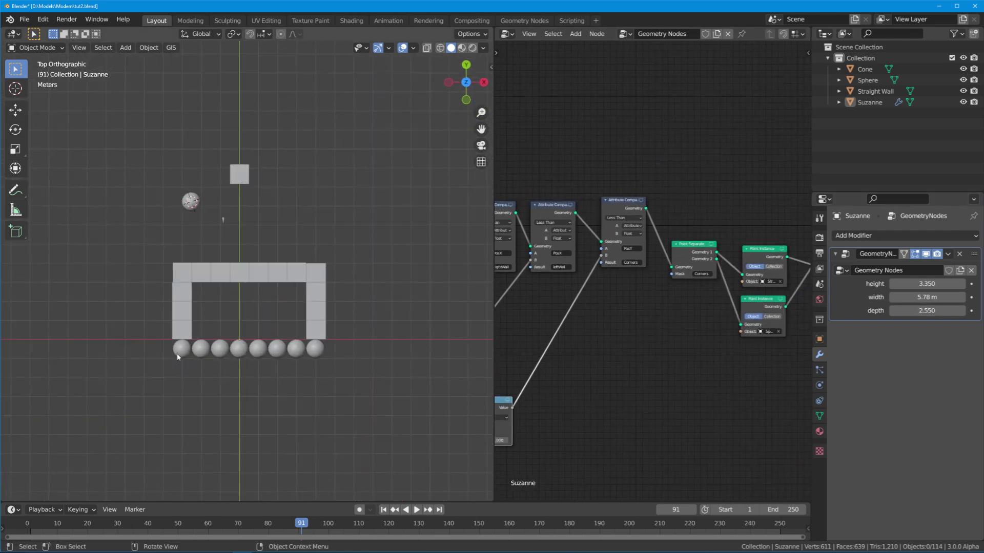
{"action": "scroll", "coordinate": [652, 267], "scroll_direction": "up", "scroll_amount": 3}
{"action": "left_click", "coordinate": [615, 255]}
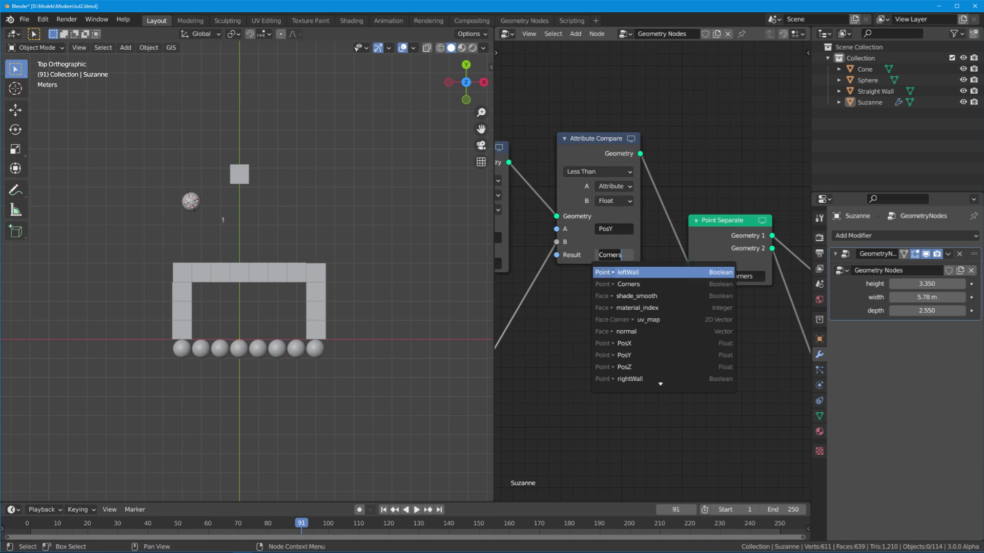
{"action": "type", "text": "bottomWall"}
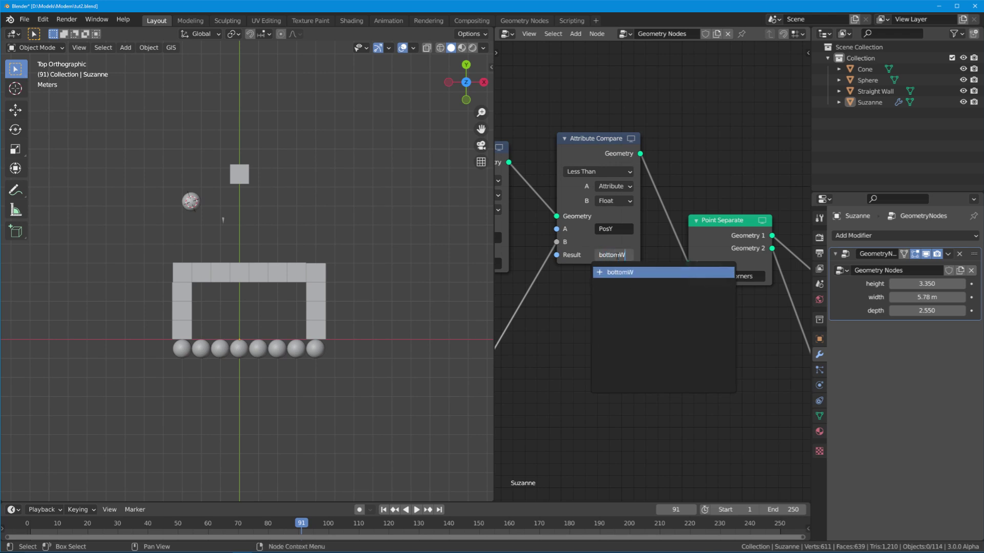
{"action": "key", "text": "Return"}
- Duplicate the bottomWall Attribute Compare node, insert it before Point Separate, and set its operation to Greater Than
{"action": "scroll", "coordinate": [618, 258], "scroll_direction": "down", "scroll_amount": 4}
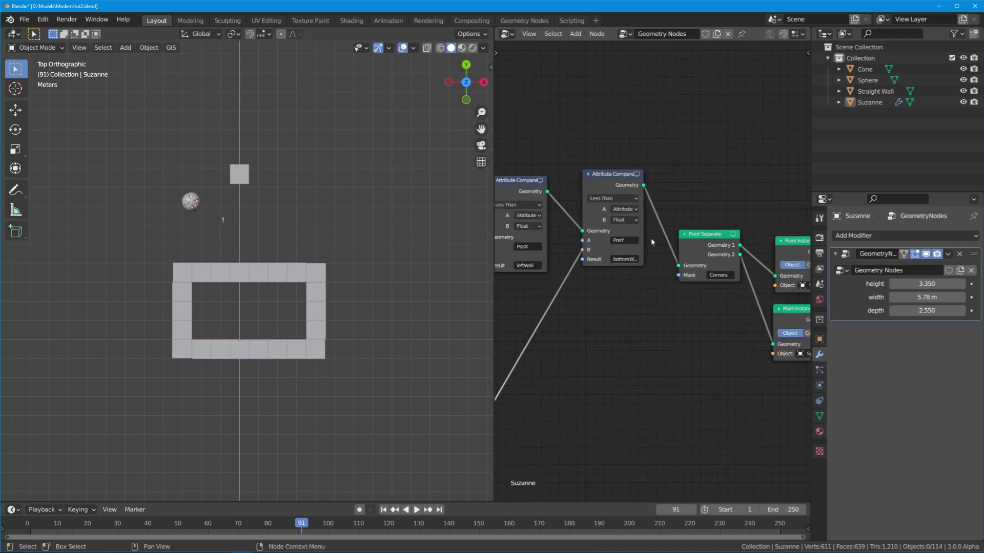
{"action": "left_click", "coordinate": [627, 201]}
{"action": "key", "text": "shift+d"}
{"action": "left_click", "coordinate": [667, 192]}
{"action": "scroll", "coordinate": [652, 217], "scroll_direction": "up", "scroll_amount": 2}
{"action": "middle_click_drag", "start_coordinate": [652, 217], "coordinate": [611, 217]}
{"action": "left_click", "coordinate": [648, 194]}
{"action": "left_click", "coordinate": [645, 229]}
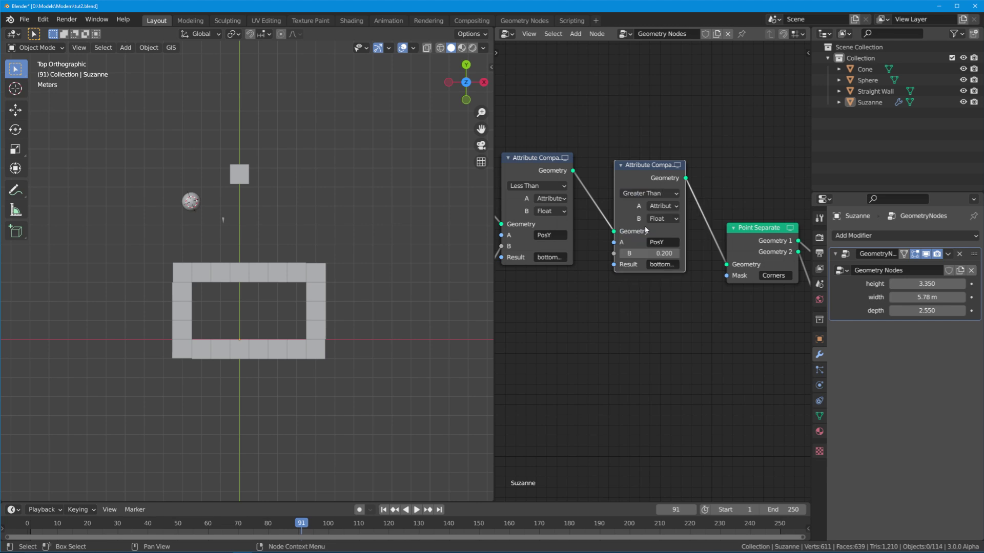
- Keep PosY as the Greater Than comparison's A attribute and set its result to Corners
{"action": "left_click", "coordinate": [669, 241]}
{"action": "left_click", "coordinate": [630, 239]}
{"action": "left_click", "coordinate": [662, 264]}
{"action": "type", "text": "C"}
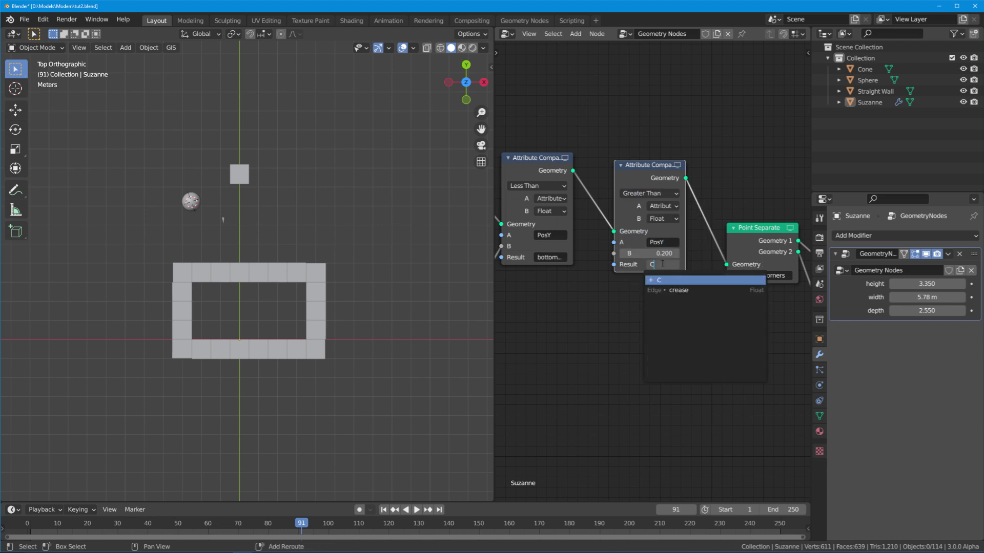
{"action": "type", "text": "orners"}
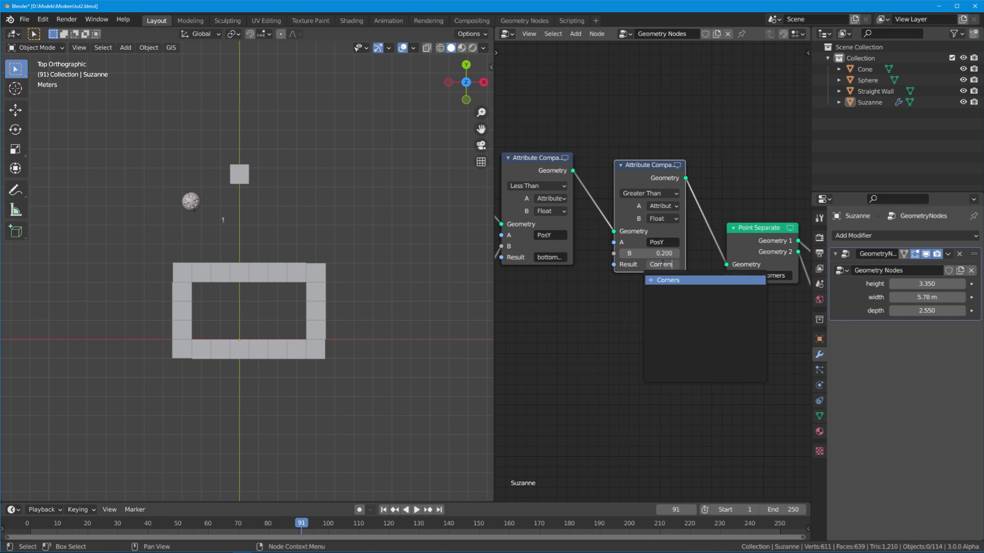
{"action": "key", "text": "Return"}
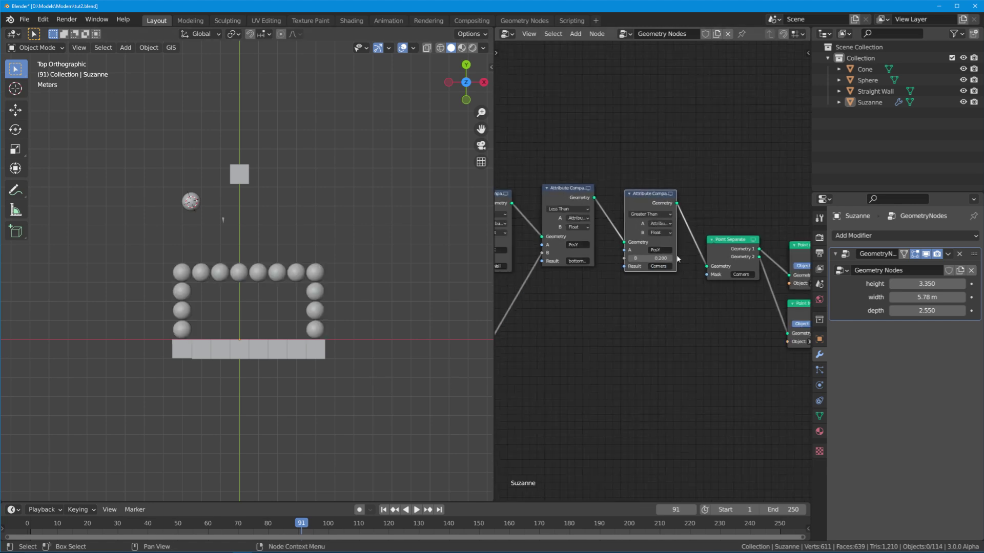
- Duplicate the depth-linked Divide node with a value of 2 and connect it to the PosY Greater Than node's B input
{"action": "middle_click_drag", "start_coordinate": [629, 290], "coordinate": [567, 242]}
{"action": "key", "text": "shift+d"}
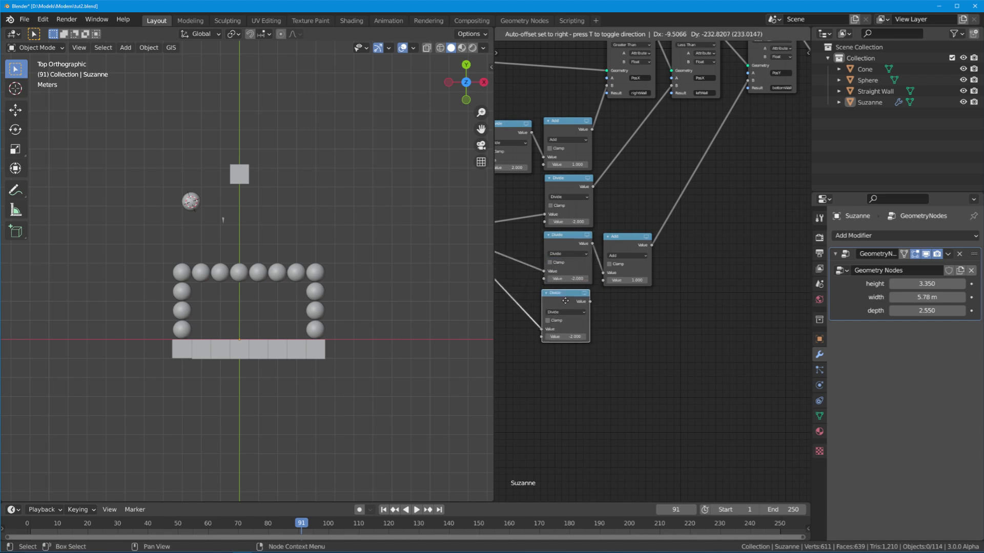
{"action": "left_click", "coordinate": [564, 300]}
{"action": "scroll", "coordinate": [588, 310], "scroll_direction": "down", "scroll_amount": 2}
{"action": "mouse_move", "coordinate": [521, 331]}
{"action": "left_mouse_down"}
{"action": "mouse_move", "coordinate": [588, 310]}
{"action": "mouse_move", "coordinate": [531, 315]}
{"action": "left_mouse_up"}
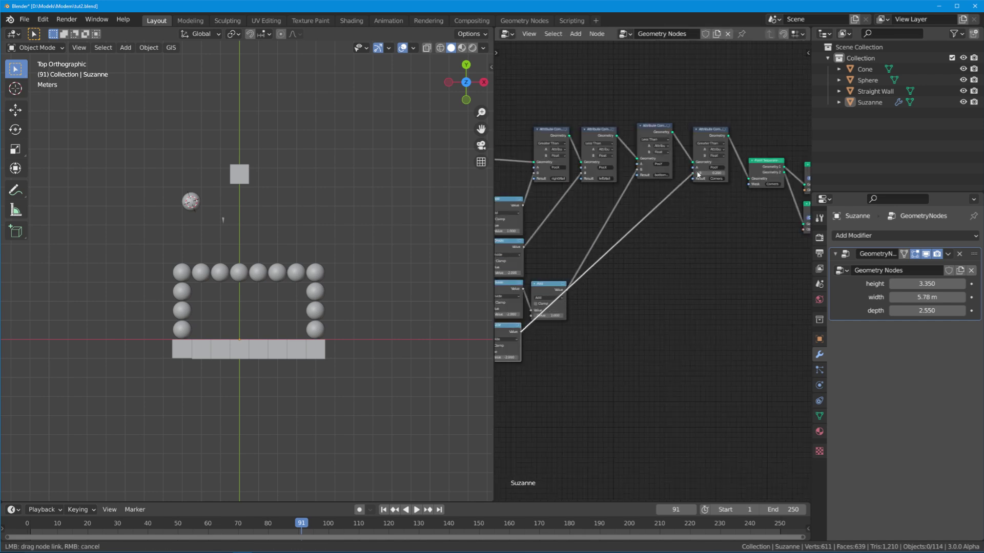
{"action": "scroll", "coordinate": [674, 319], "scroll_direction": "up", "scroll_amount": 2}
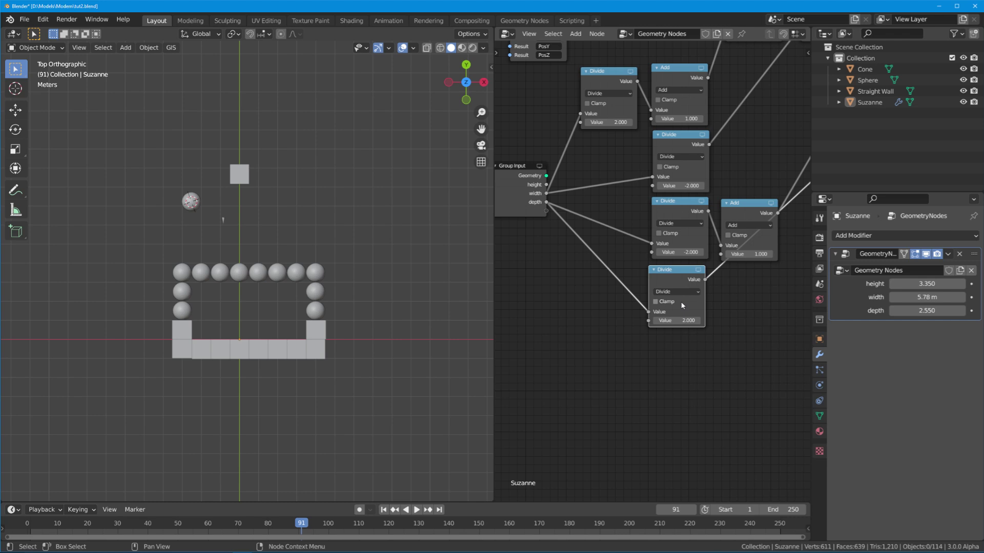
- Test the building's depth response, then duplicate the depth-linked Add node for the new Divide output and set its value to 2
{"action": "left_click_drag", "start_coordinate": [918, 311], "coordinate": [948, 310]}
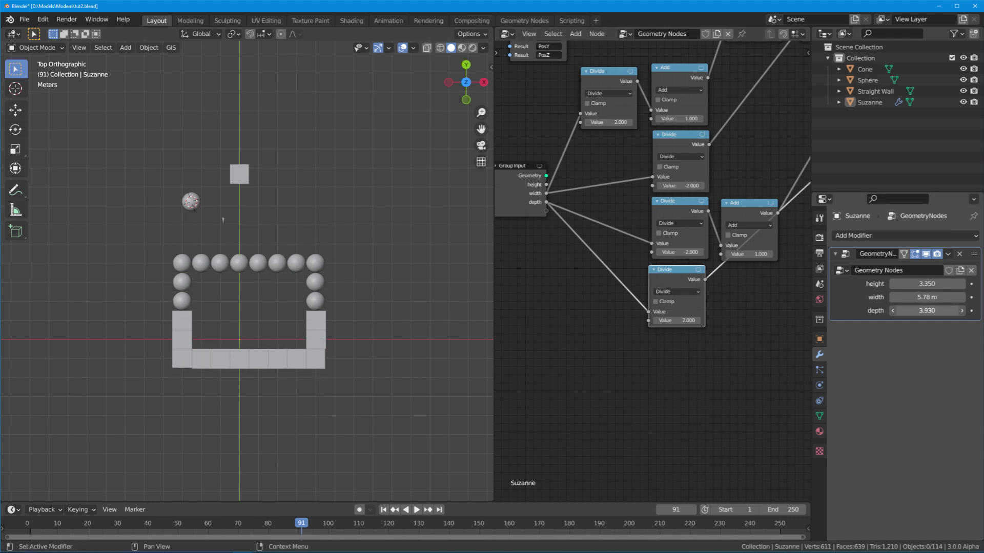
{"action": "key", "text": "Escape"}
{"action": "left_click_drag", "start_coordinate": [742, 221], "coordinate": [748, 212]}
{"action": "key", "text": "shift+d"}
{"action": "left_click", "coordinate": [748, 275]}
{"action": "middle_click_drag", "start_coordinate": [777, 312], "coordinate": [722, 314]}
{"action": "left_click", "coordinate": [722, 314]}
{"action": "type", "text": "2"}
{"action": "key", "text": "Return"}
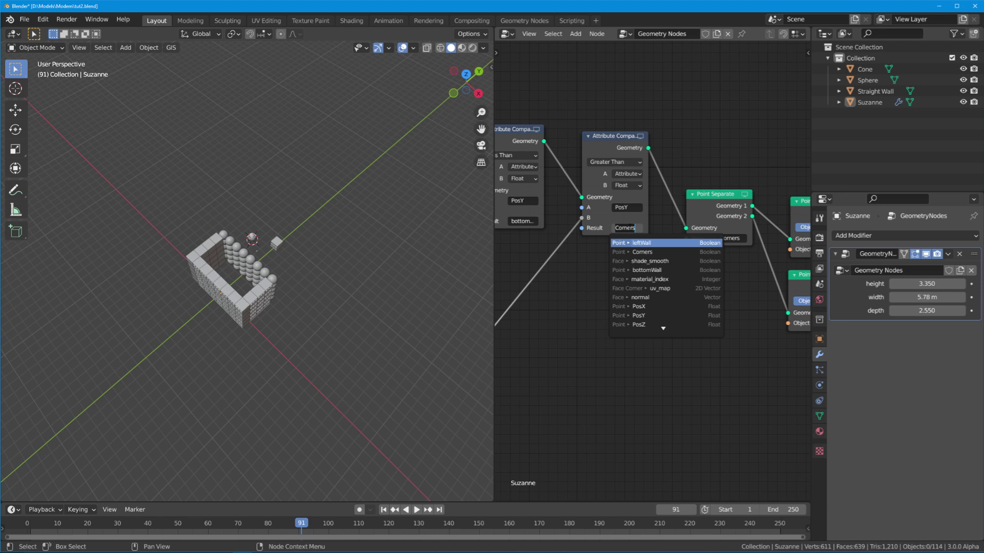
- Name the PosY Greater Than comparison's result TopWall and review the chain of wall comparisons
{"action": "type", "text": "TopWall"}
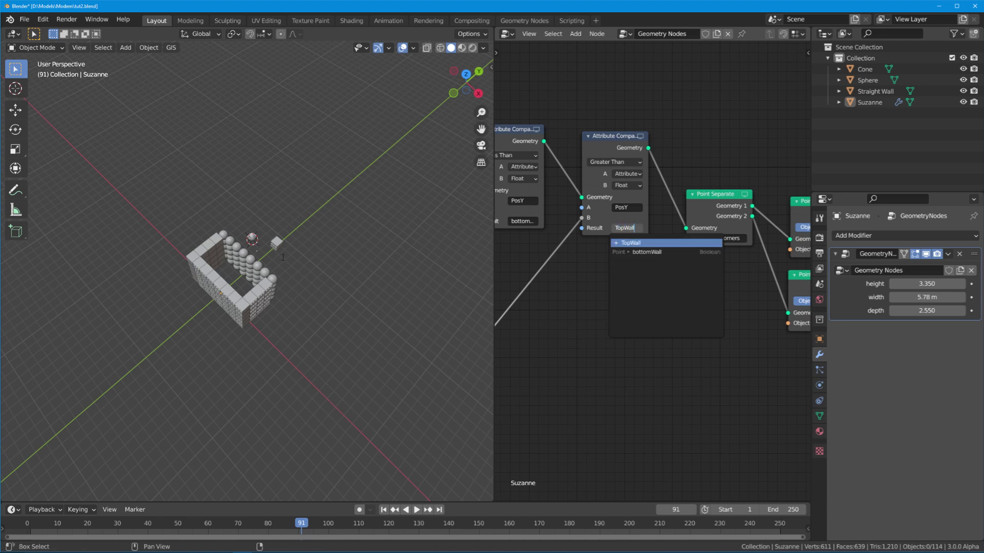
{"action": "key", "text": "Return"}
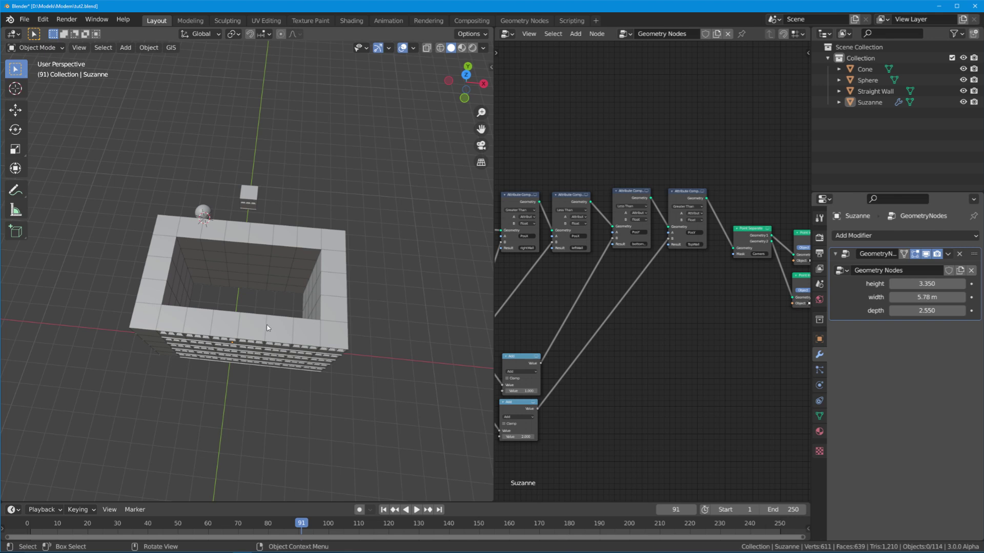
{"action": "scroll", "coordinate": [582, 273], "scroll_direction": "up", "scroll_amount": 1}
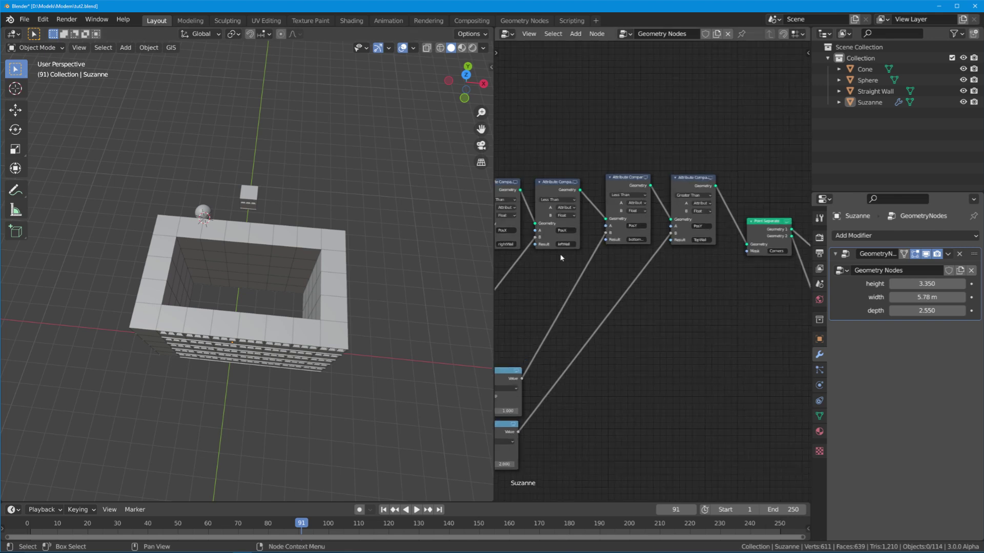
{"action": "scroll", "coordinate": [635, 241], "scroll_direction": "up", "scroll_amount": 1}
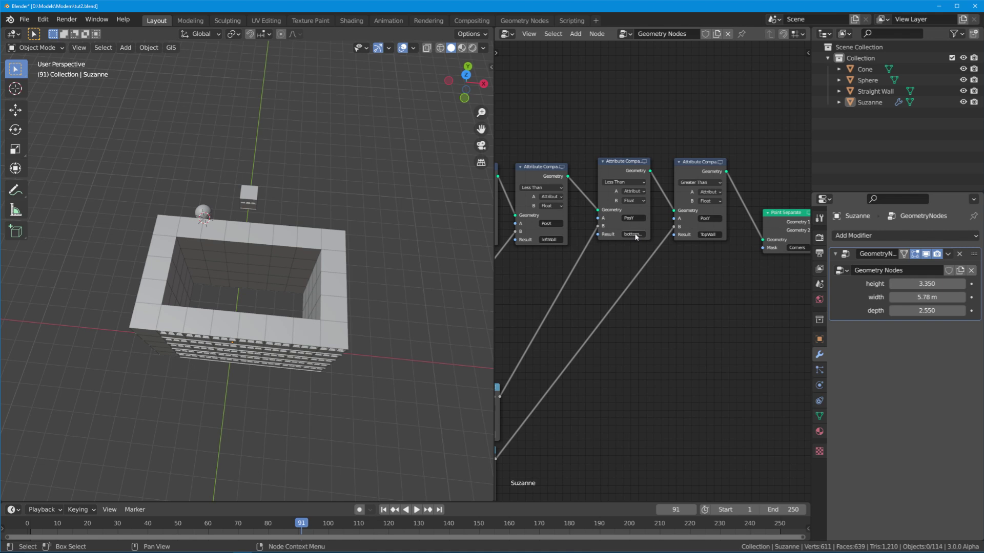
{"action": "key", "text": "Home"}
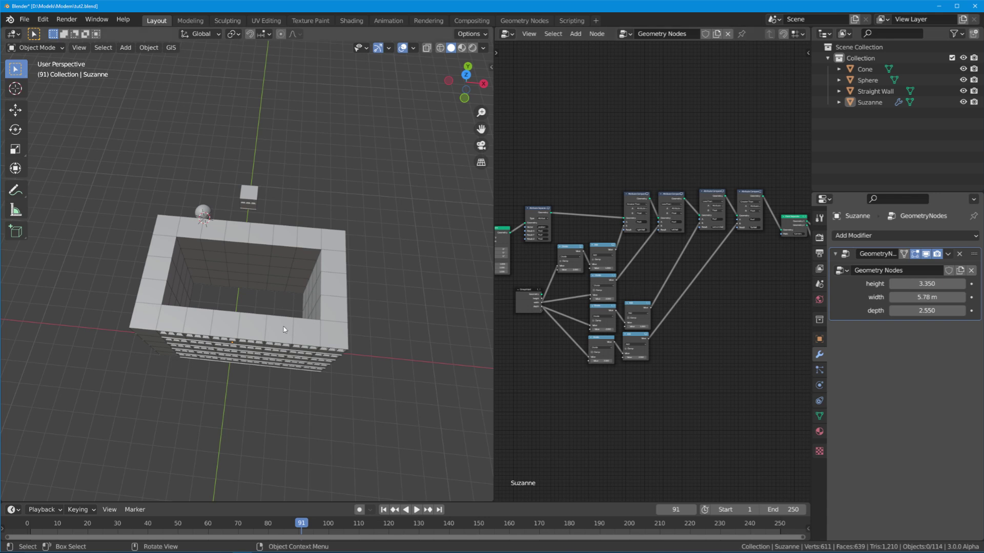
- Add an Attribute Math node and insert it between the TopWall comparison and Point Separate
{"action": "middle_click_drag", "start_coordinate": [669, 253], "coordinate": [649, 258]}
{"action": "key", "text": "Escape"}
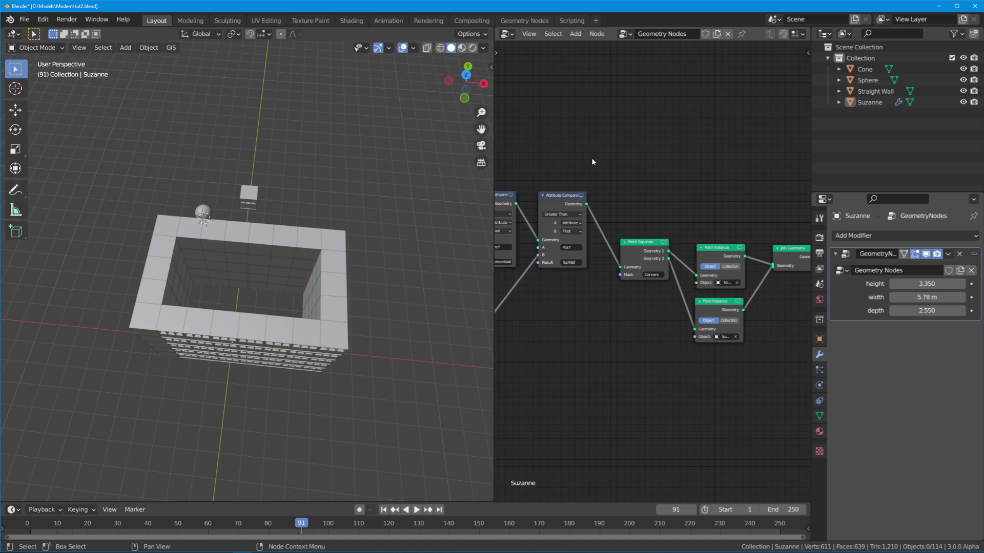
{"action": "key", "text": "shift+a"}
{"action": "mouse_move", "coordinate": [589, 72]}
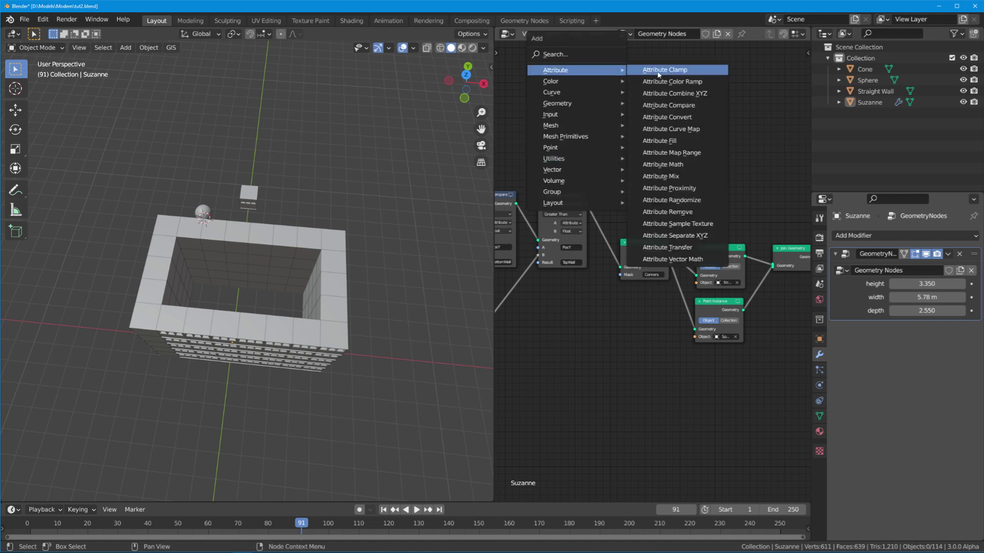
{"action": "left_click", "coordinate": [681, 166]}
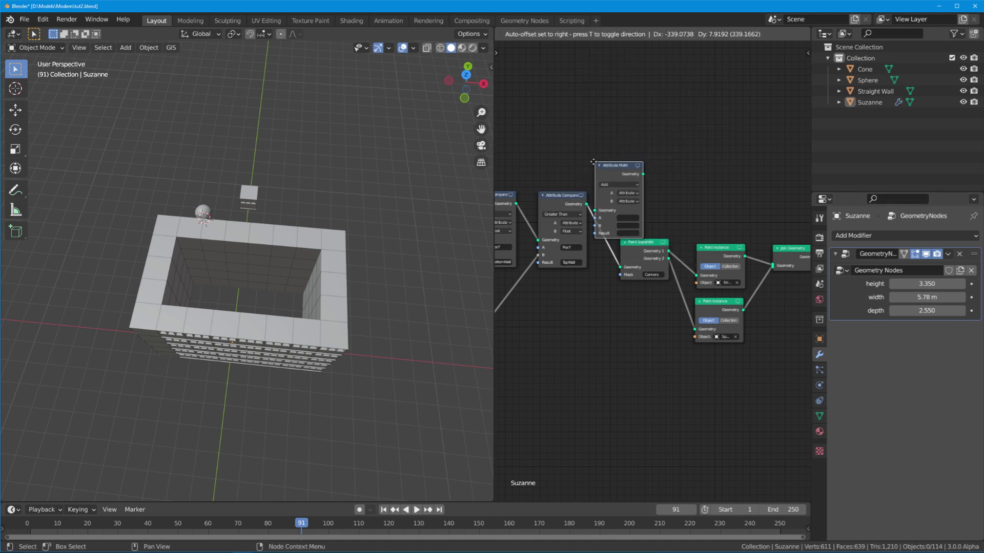
{"action": "left_click", "coordinate": [599, 192]}
{"action": "scroll", "coordinate": [643, 211], "scroll_direction": "up", "scroll_amount": 3}
- Set the Attribute Math node's A attribute to TopWall and its B attribute to rightWall
{"action": "left_click", "coordinate": [647, 214]}
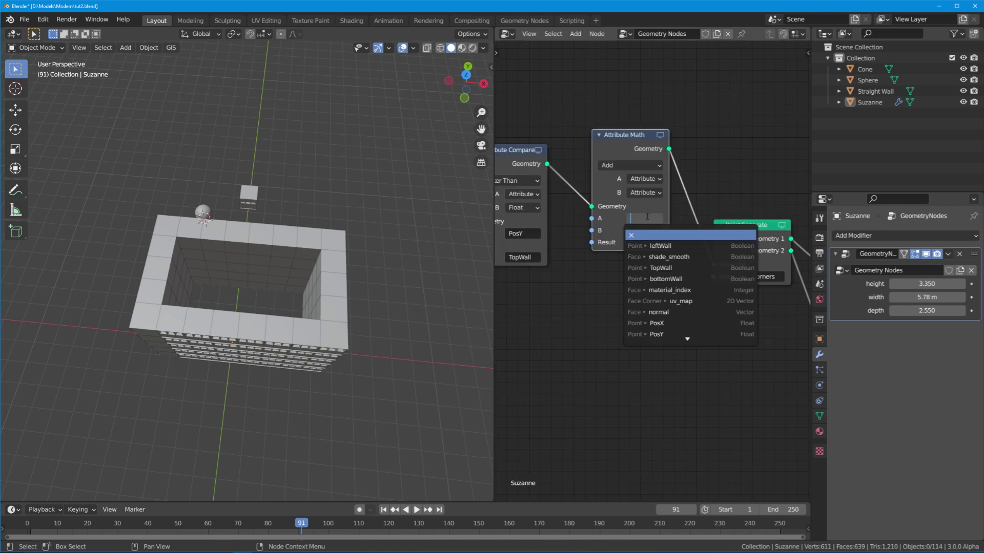
{"action": "type", "text": "to"}
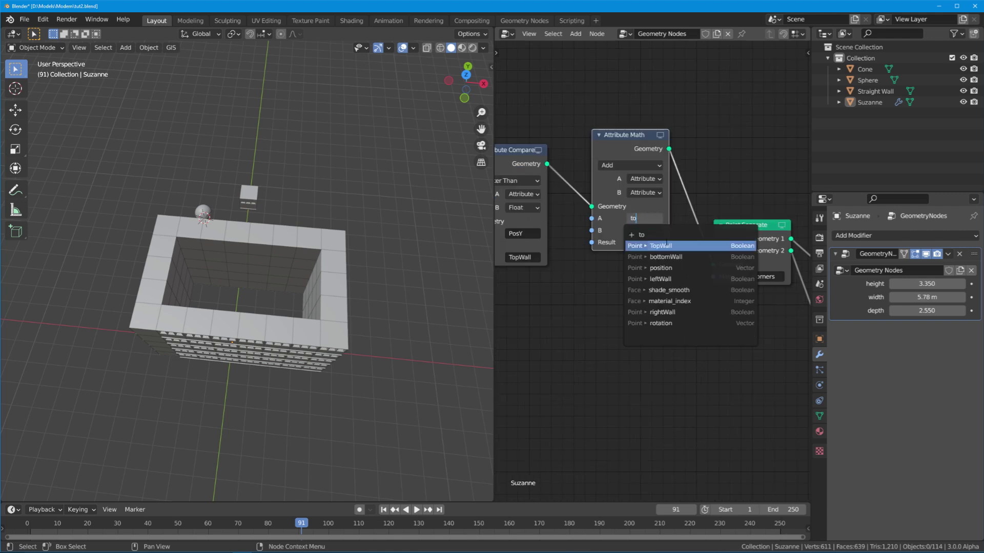
{"action": "left_click", "coordinate": [666, 245]}
{"action": "left_click", "coordinate": [645, 231]}
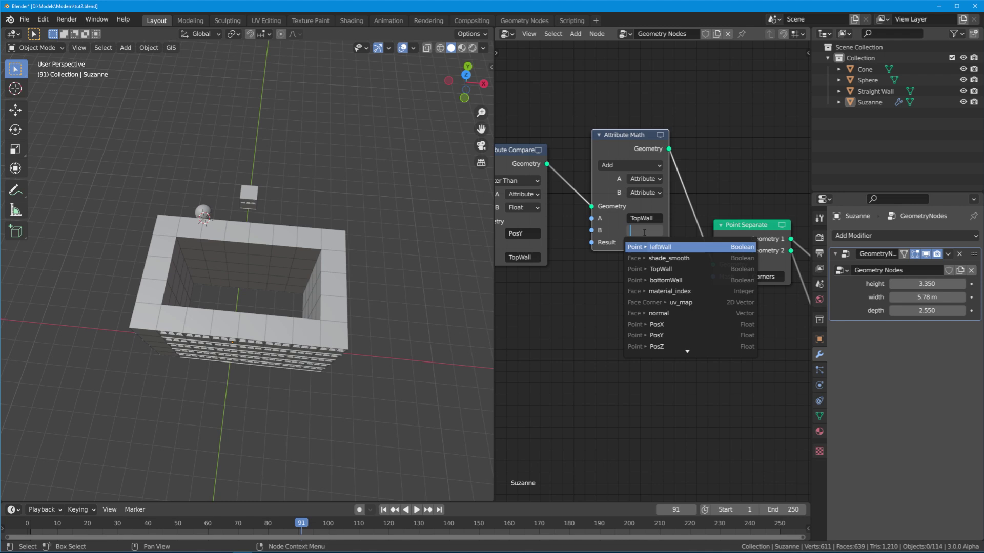
{"action": "type", "text": "ri"}
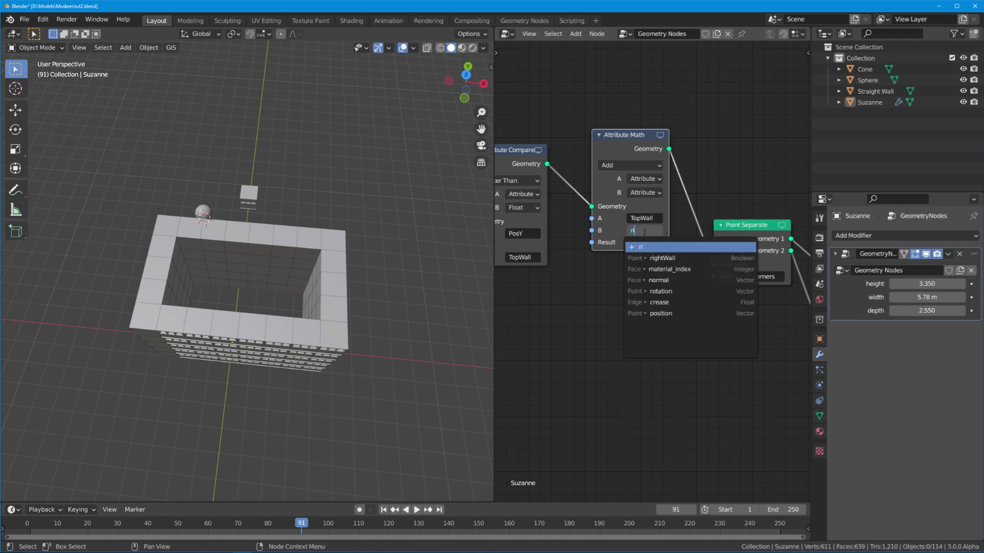
{"action": "left_click", "coordinate": [660, 258]}
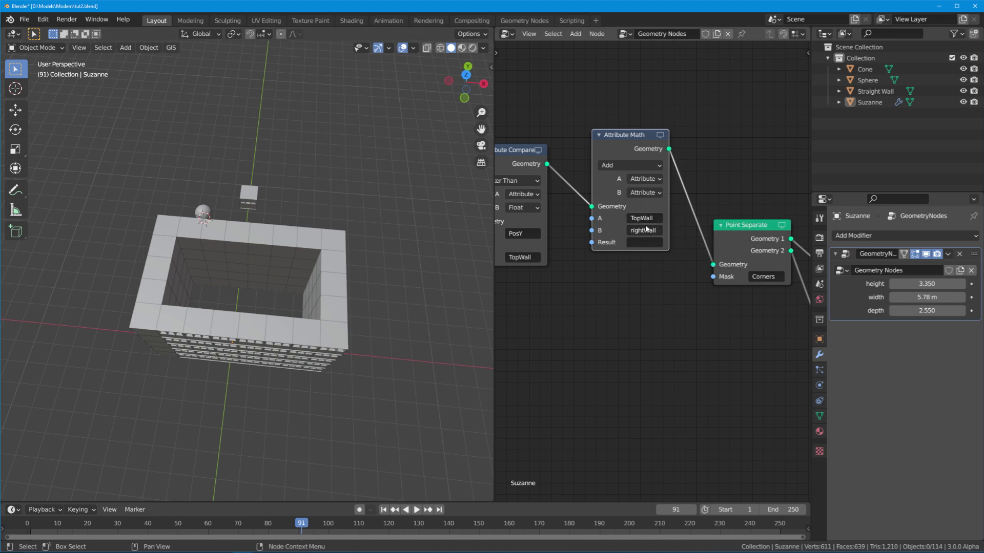
- Output the TopWall and rightWall math result as Corners and change the node's operation to Multiply
{"action": "key", "text": "KP_7"}
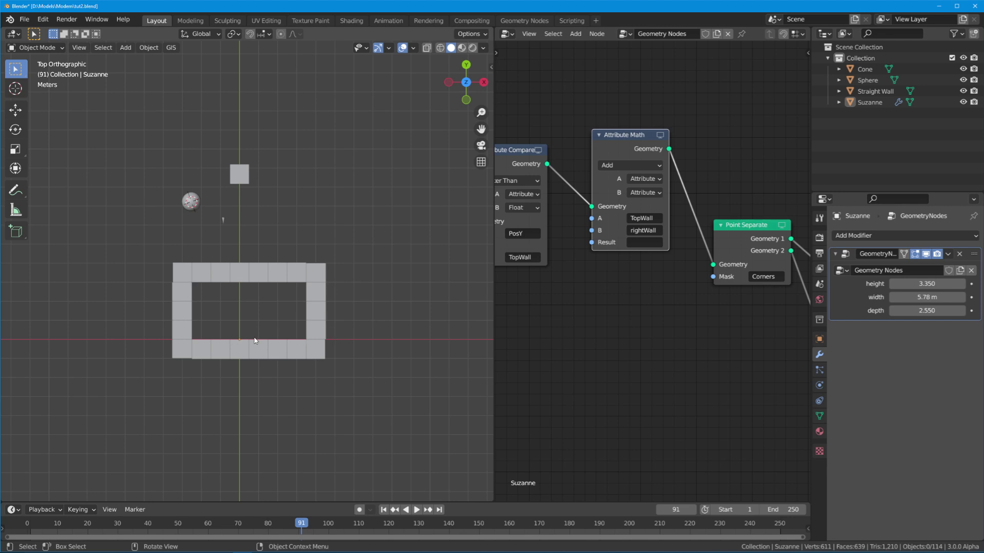
{"action": "left_click", "coordinate": [652, 241]}
{"action": "type", "text": "Corners"}
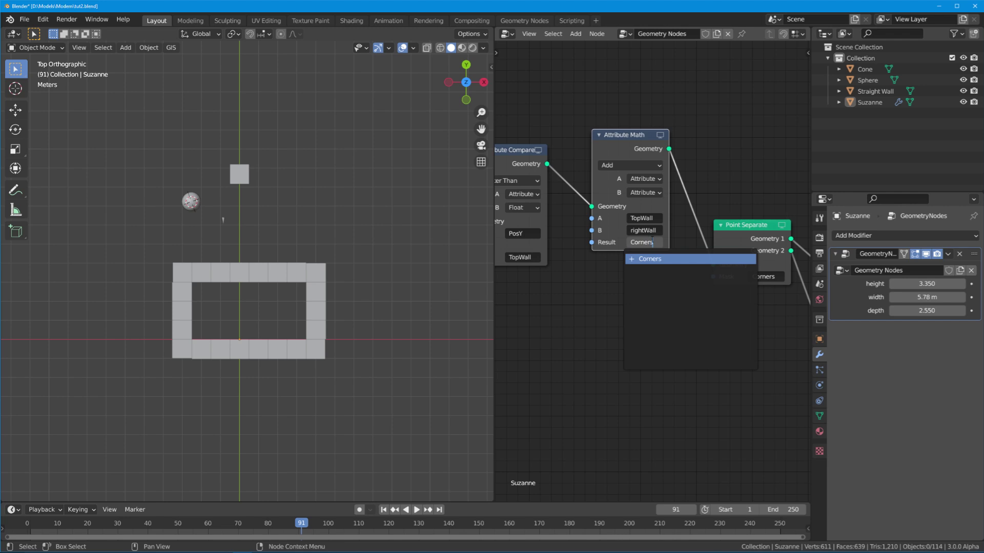
{"action": "key", "text": "Return"}
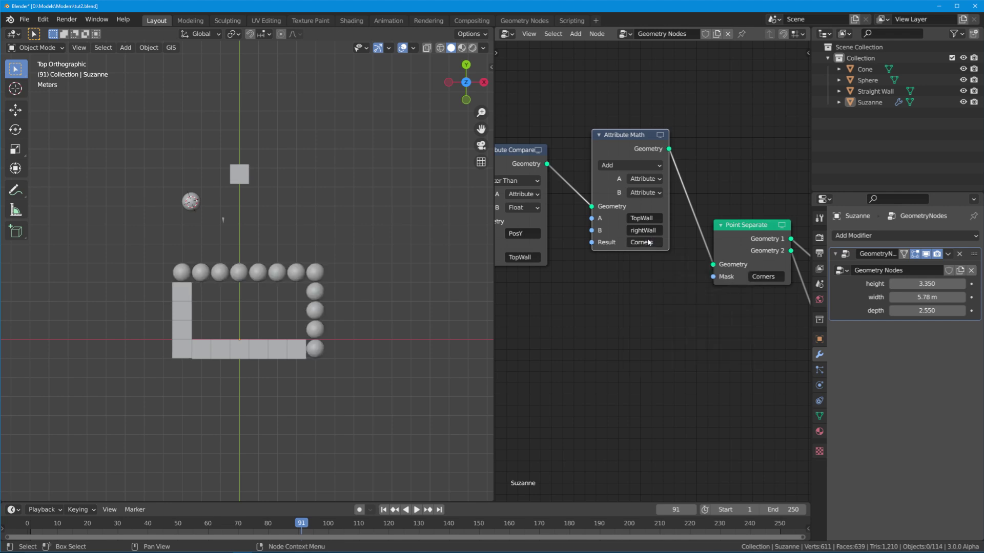
{"action": "left_click", "coordinate": [614, 165]}
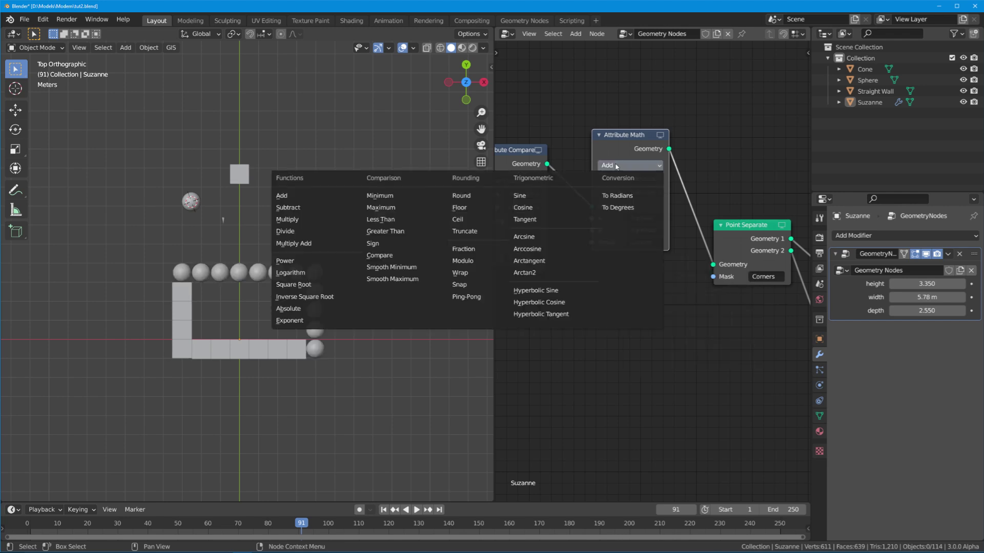
{"action": "left_click", "coordinate": [320, 222]}
{"action": "middle_click_drag", "start_coordinate": [321, 222], "coordinate": [213, 225]}
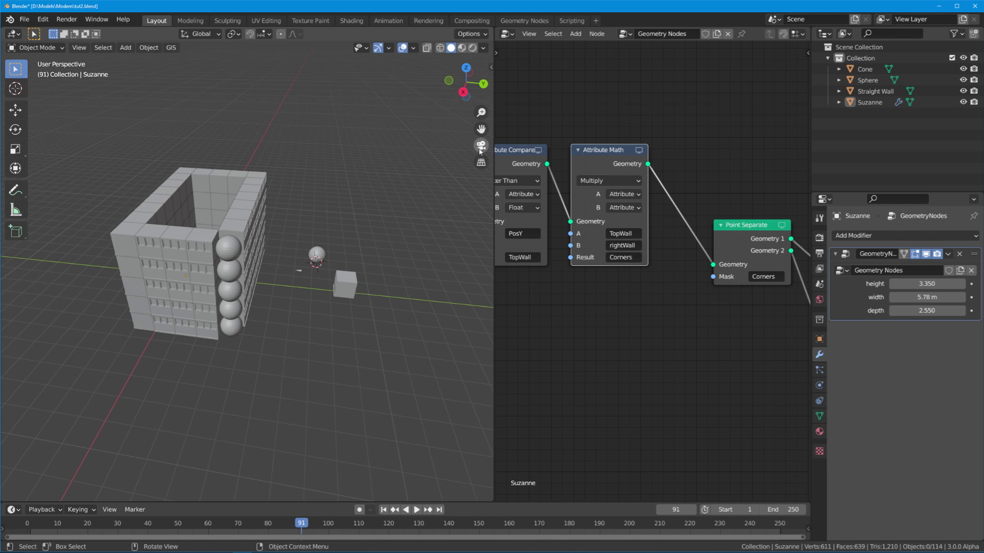
- Duplicate the Multiply node, insert the copy before Point Separate, and rename the first Multiply node's result to temp
{"action": "left_click", "coordinate": [581, 169]}
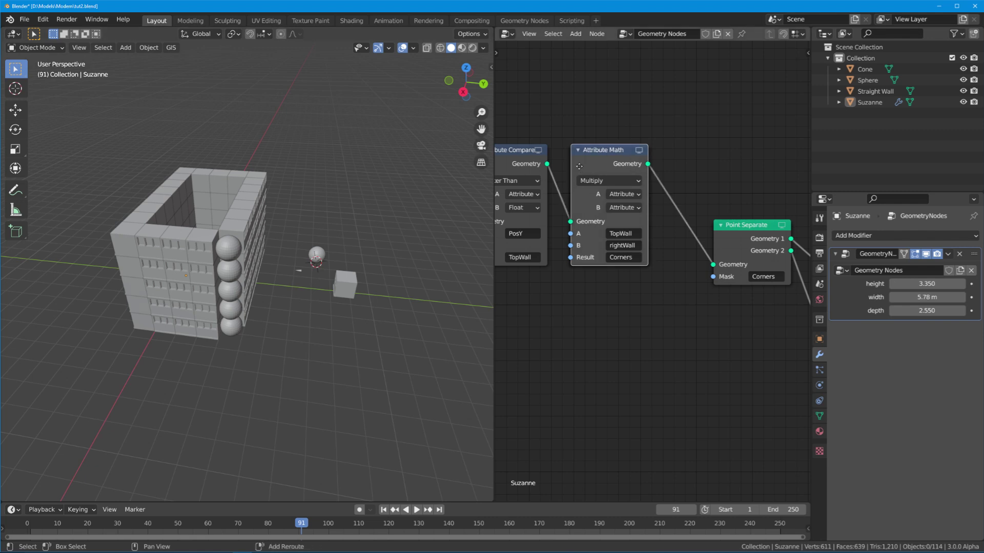
{"action": "key", "text": "shift+d"}
{"action": "left_click", "coordinate": [656, 177]}
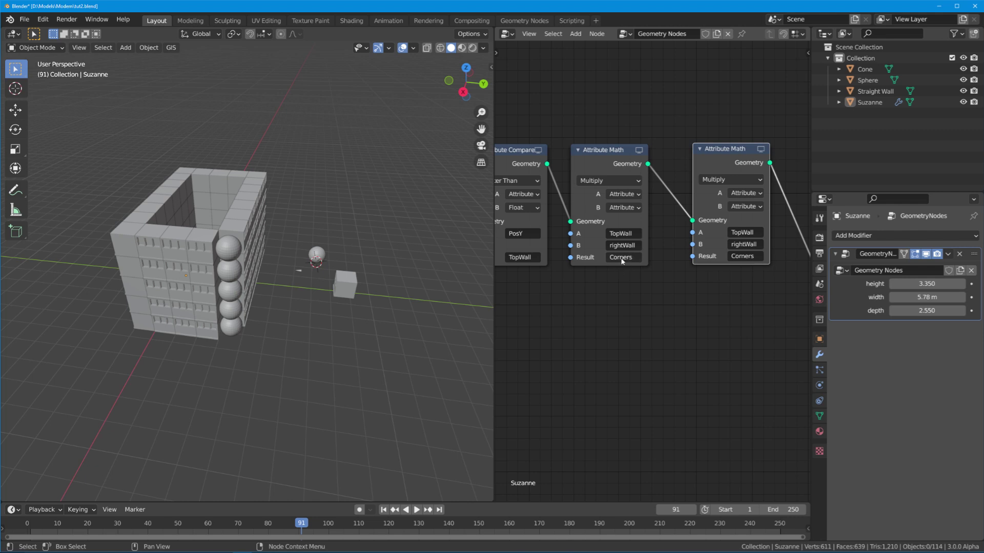
{"action": "left_click", "coordinate": [622, 262]}
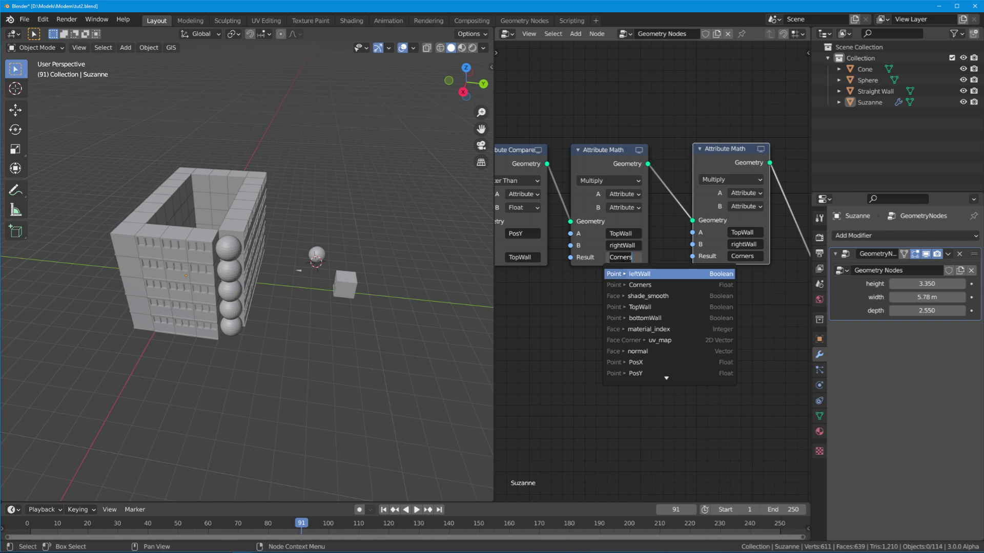
{"action": "type", "text": "temp"}
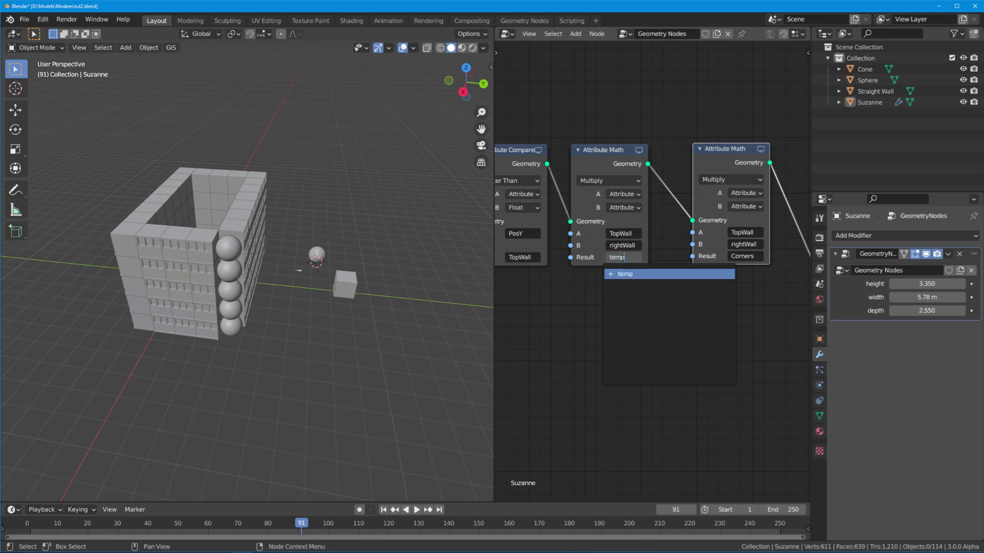
{"action": "key", "text": "Return"}
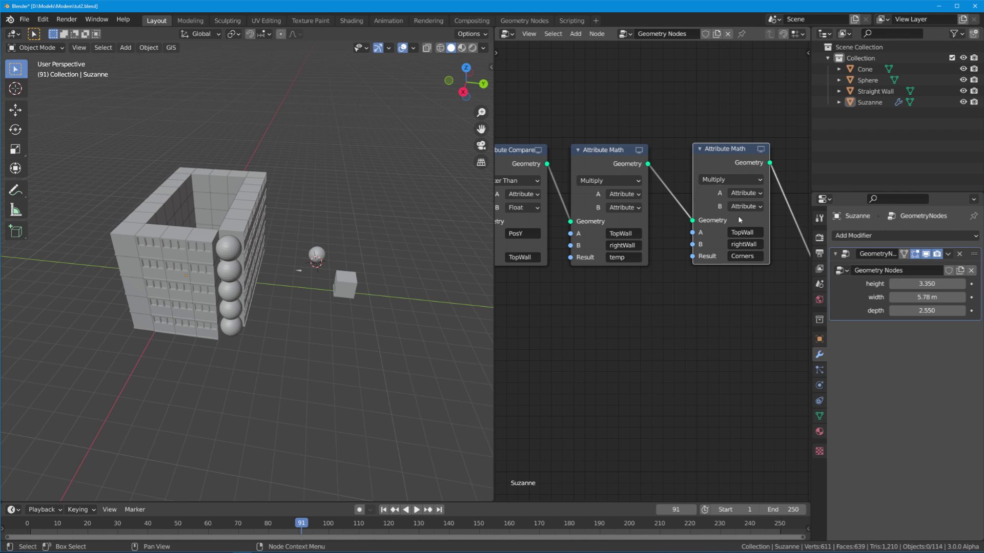
- Set the duplicated math node's operation to Add, with Corners as its A attribute and temp as B
{"action": "left_click", "coordinate": [737, 179]}
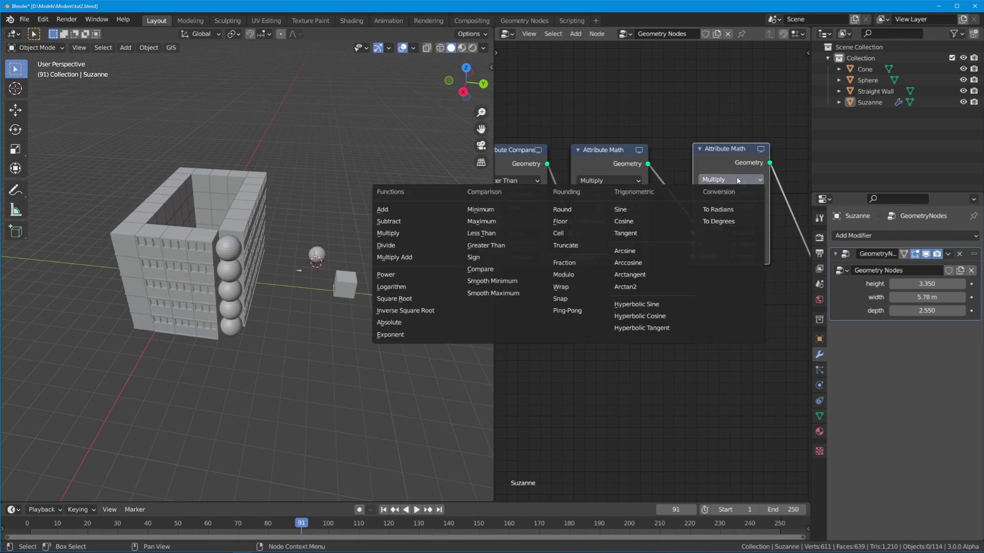
{"action": "left_click", "coordinate": [407, 210]}
{"action": "left_click", "coordinate": [747, 234]}
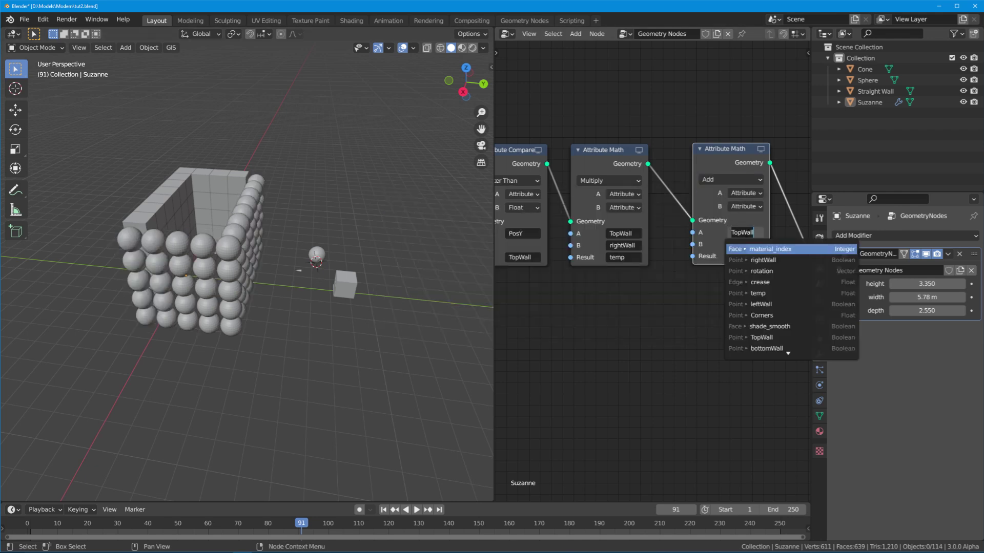
{"action": "type", "text": "cron"}
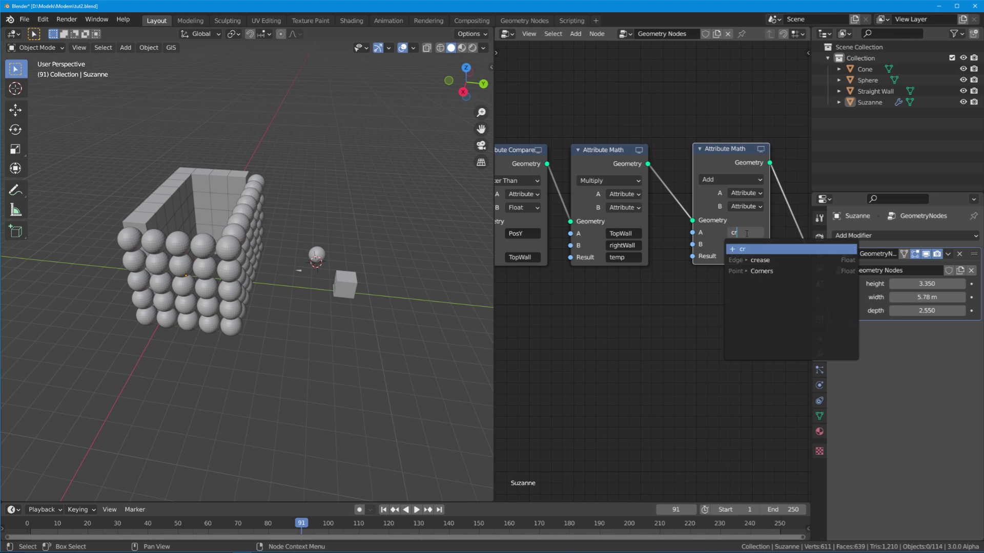
{"action": "left_click", "coordinate": [758, 259]}
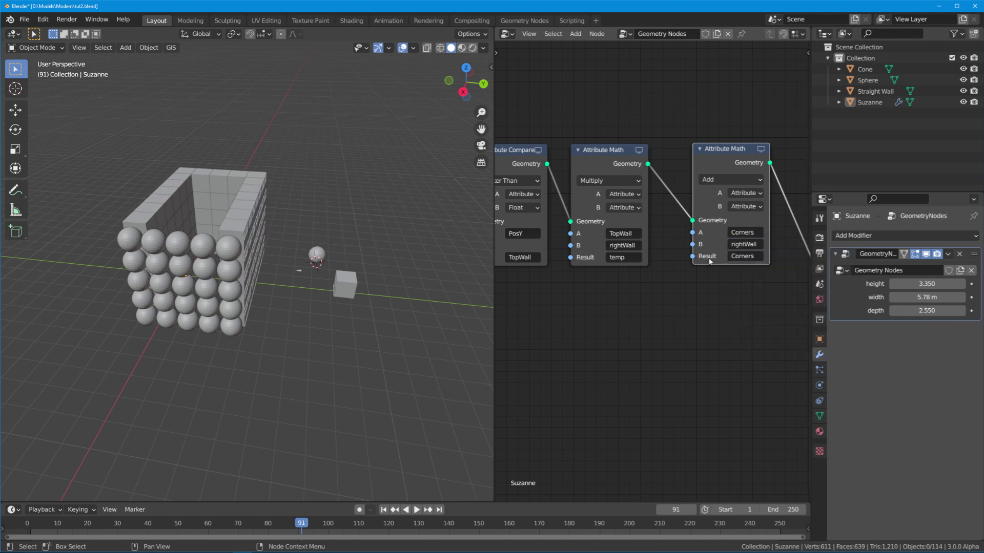
{"action": "middle_click_drag", "start_coordinate": [753, 259], "coordinate": [691, 253]}
{"action": "left_click", "coordinate": [689, 244]}
{"action": "type", "text": "temp"}
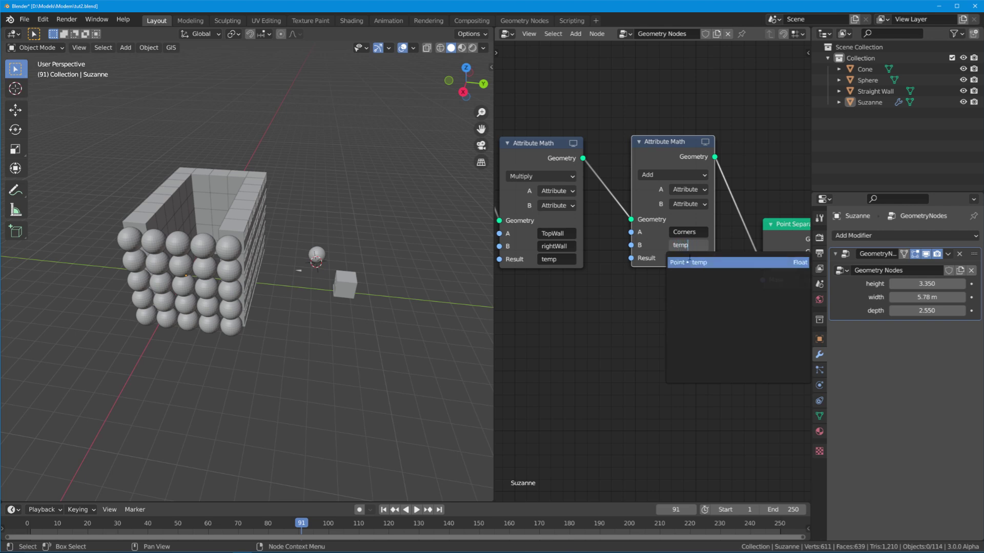
{"action": "left_click", "coordinate": [692, 262]}
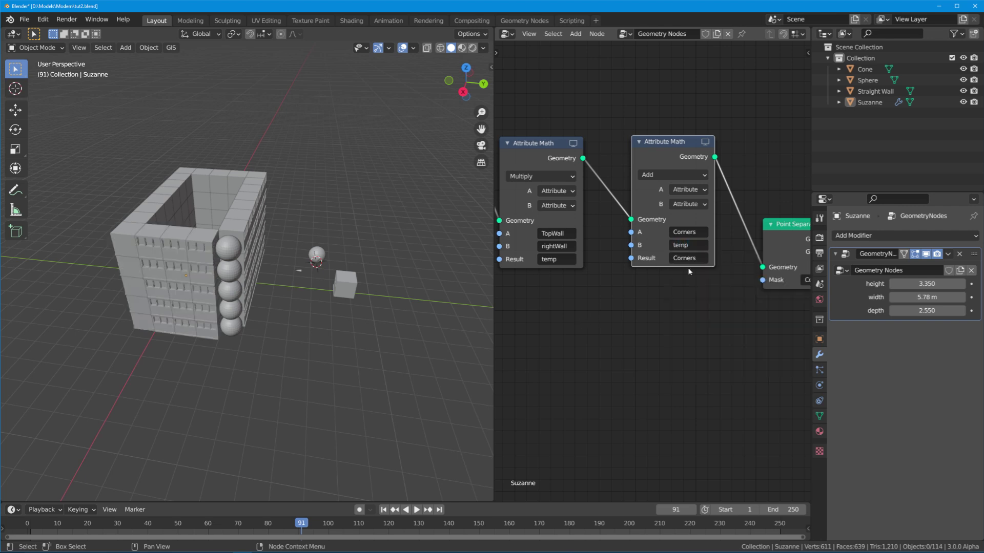
- Duplicate the TopWall and rightWall Multiply node and insert the copy between the Add node and Point Separate
{"action": "middle_click_drag", "start_coordinate": [695, 259], "coordinate": [673, 267]}
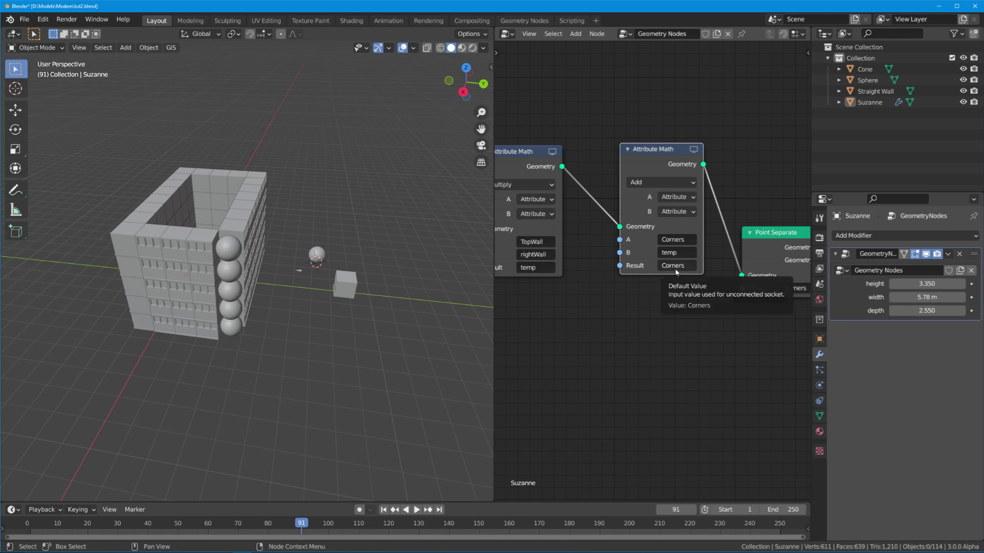
{"action": "scroll", "coordinate": [675, 272], "scroll_direction": "down", "scroll_amount": 2}
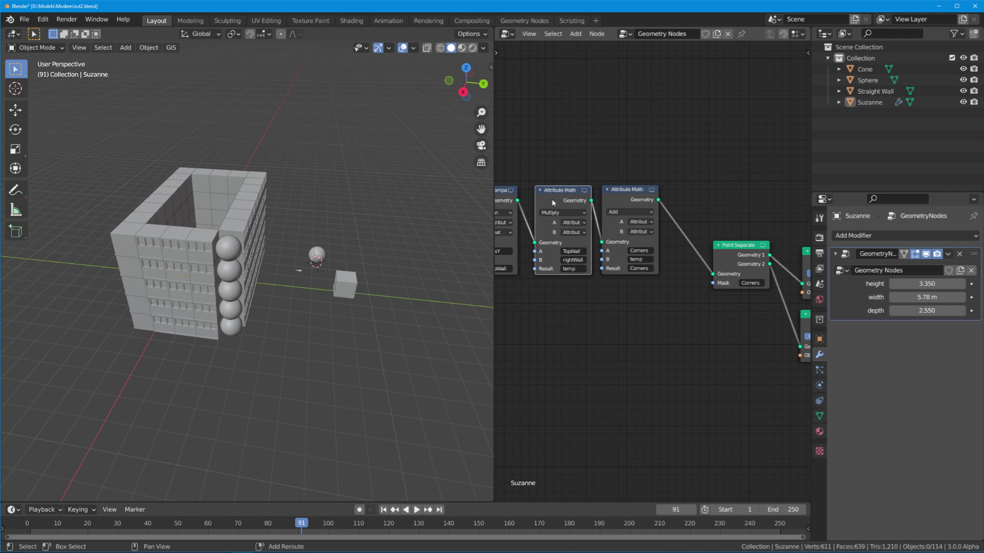
{"action": "key", "text": "shift+d"}
{"action": "left_click", "coordinate": [672, 201]}
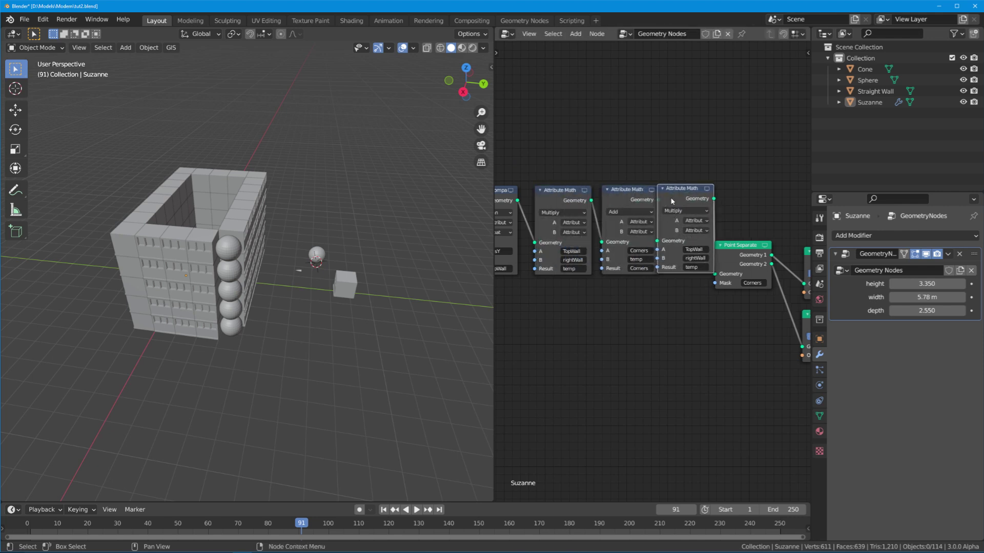
{"action": "scroll", "coordinate": [673, 201], "scroll_direction": "up", "scroll_amount": 2}
{"action": "left_click_drag", "start_coordinate": [584, 227], "coordinate": [574, 232]}
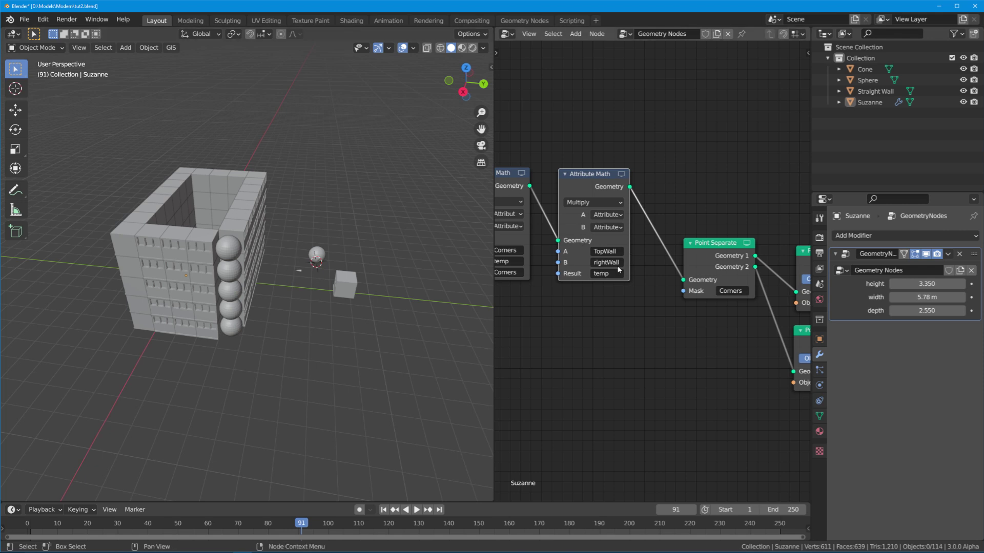
- Set the A attribute of the newly inserted Multiply node to bottomWall, keeping rightWall as its B attribute
{"action": "mouse_move", "coordinate": [336, 282]}
{"action": "middle_mouse_down"}
{"action": "mouse_move", "coordinate": [319, 298]}
{"action": "mouse_move", "coordinate": [333, 289]}
{"action": "middle_mouse_up"}
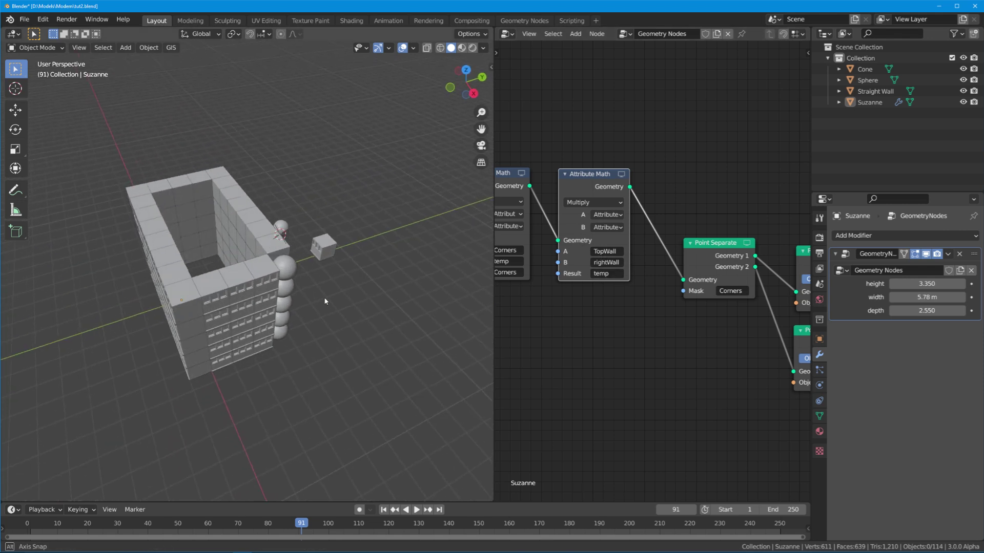
{"action": "left_click", "coordinate": [604, 251]}
{"action": "type", "text": "Wall"}
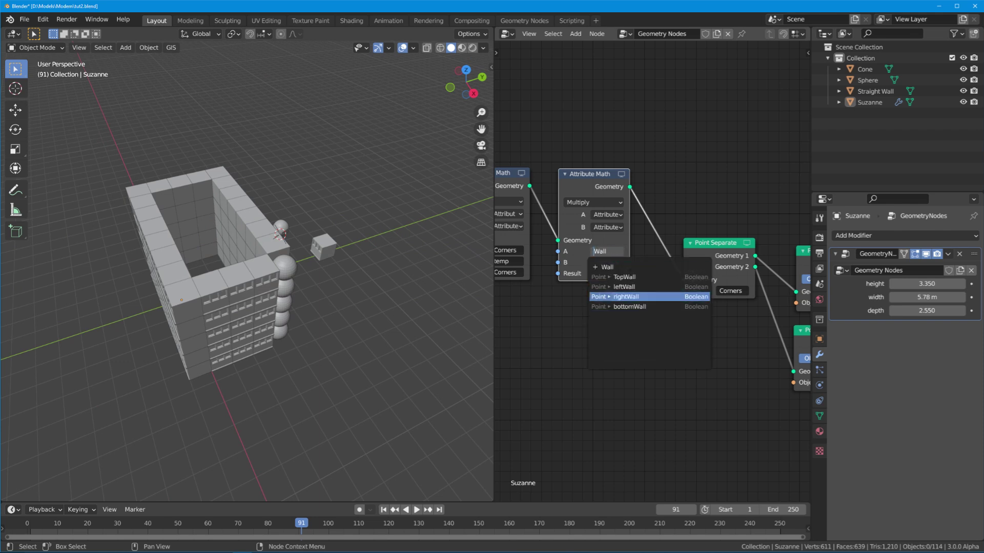
{"action": "key", "text": "Return"}
{"action": "middle_click_drag", "start_coordinate": [776, 278], "coordinate": [739, 270]}
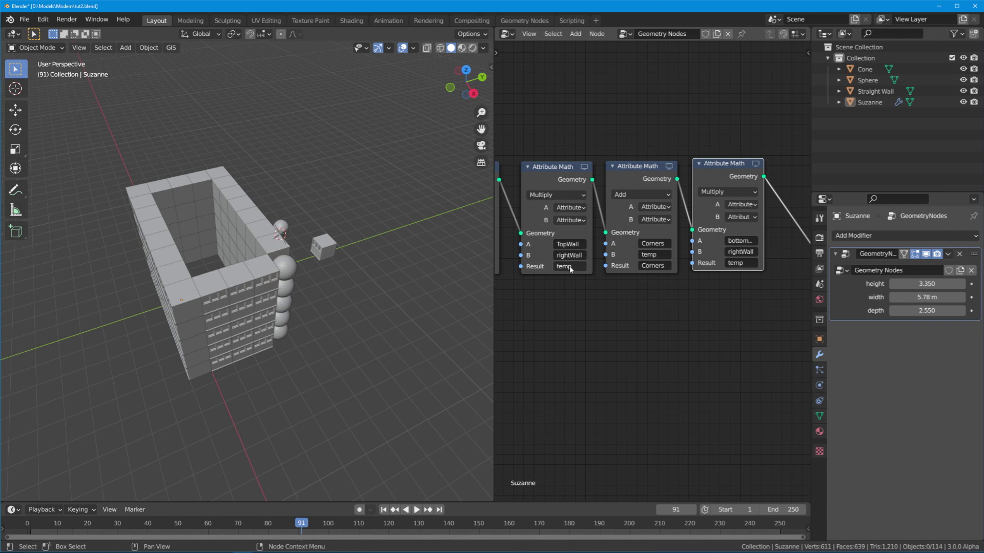
- Duplicate the Corners and temp Add node and insert the copy between the bottomWall Multiply node and Point Separate
{"action": "scroll", "coordinate": [570, 266], "scroll_direction": "down", "scroll_amount": 1}
{"action": "key", "text": "shift+d"}
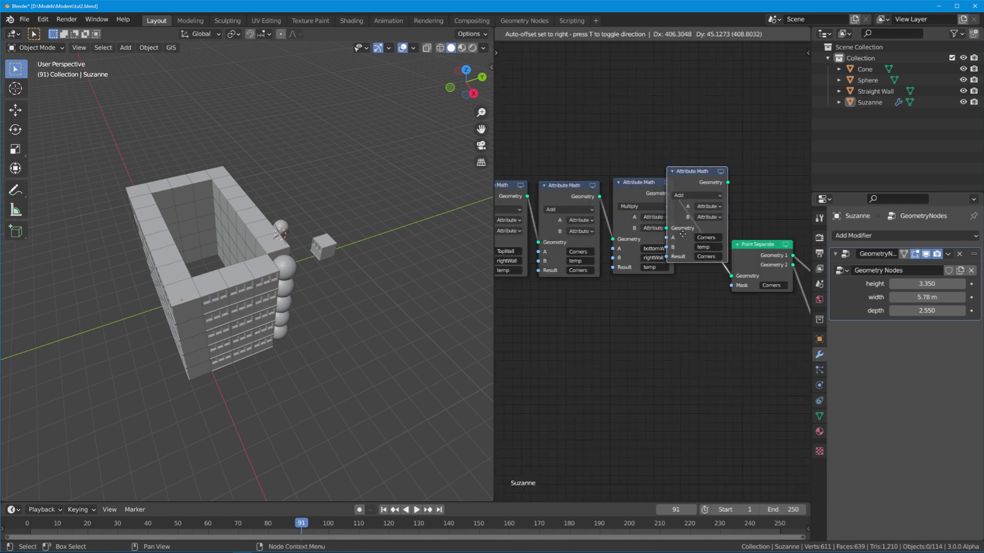
{"action": "left_click", "coordinate": [683, 247]}
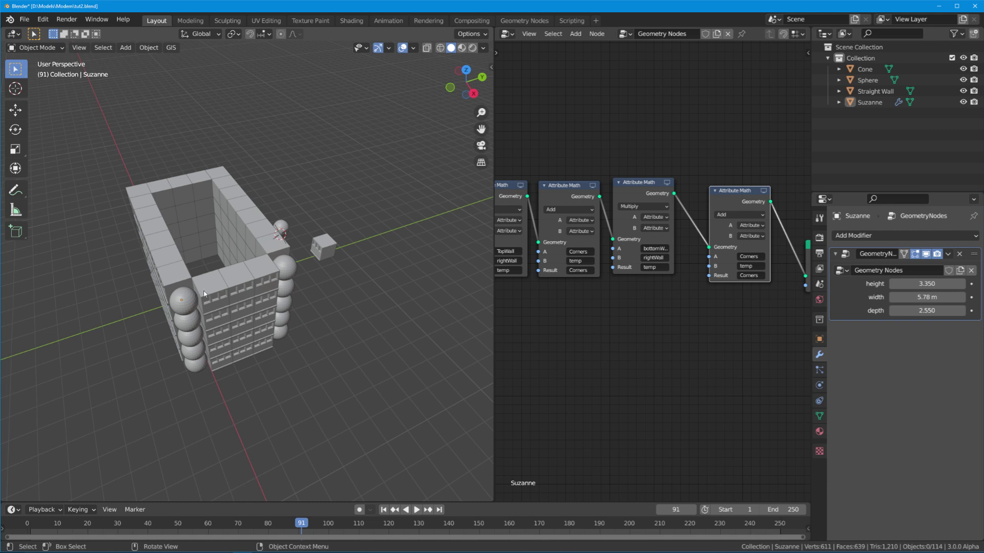
{"action": "left_click_drag", "start_coordinate": [728, 198], "coordinate": [707, 188]}
{"action": "scroll", "coordinate": [688, 216], "scroll_direction": "down", "scroll_amount": 2, "text": "ctrl"}
- Duplicate the bottomWall and rightWall Multiply node, insert the copy before Point Separate, and set its B attribute to leftWall
{"action": "left_click", "coordinate": [574, 186]}
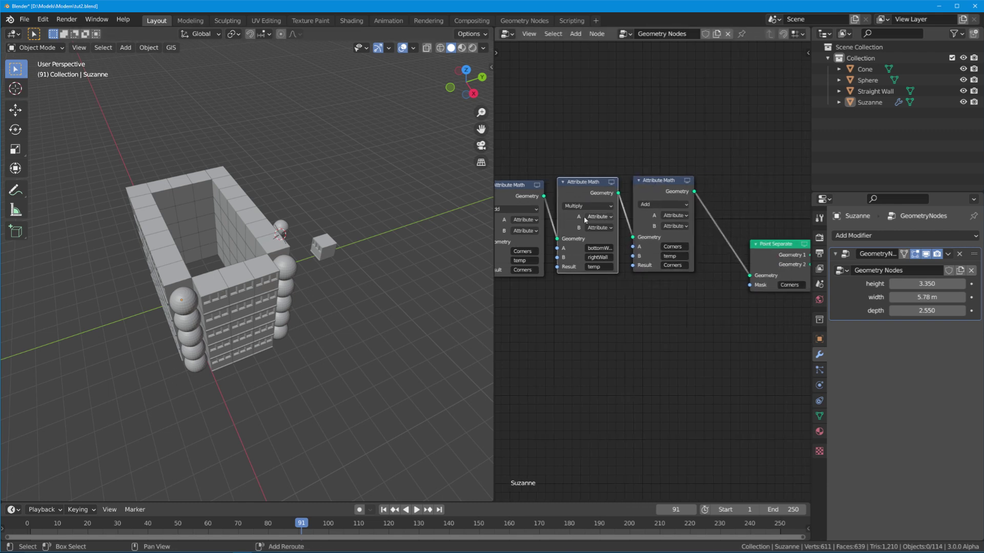
{"action": "key", "text": "shift+d"}
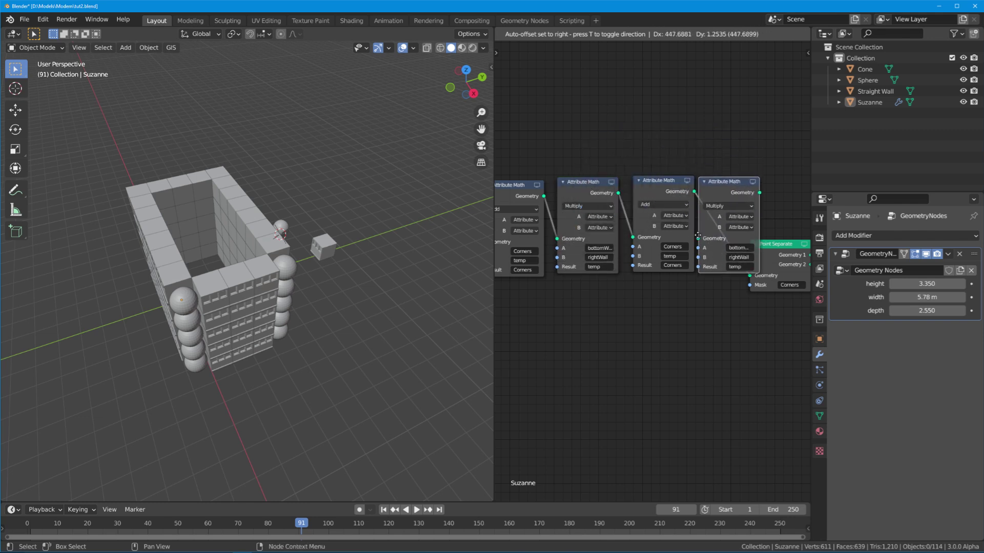
{"action": "left_click", "coordinate": [643, 231]}
{"action": "left_click_drag", "start_coordinate": [670, 188], "coordinate": [651, 183]}
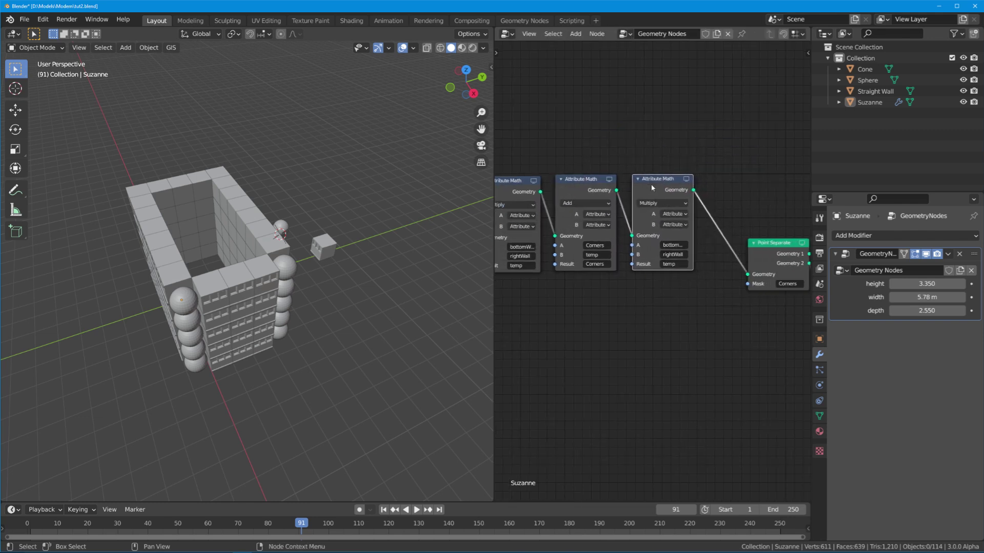
{"action": "left_click", "coordinate": [677, 256]}
{"action": "type", "text": "Wall"}
{"action": "type", "text": "left"}
{"action": "key", "text": "Return"}
- Duplicate the Add node again and insert the copy after the bottomWall and leftWall Multiply node
{"action": "left_click", "coordinate": [584, 180]}
{"action": "key", "text": "shift+d"}
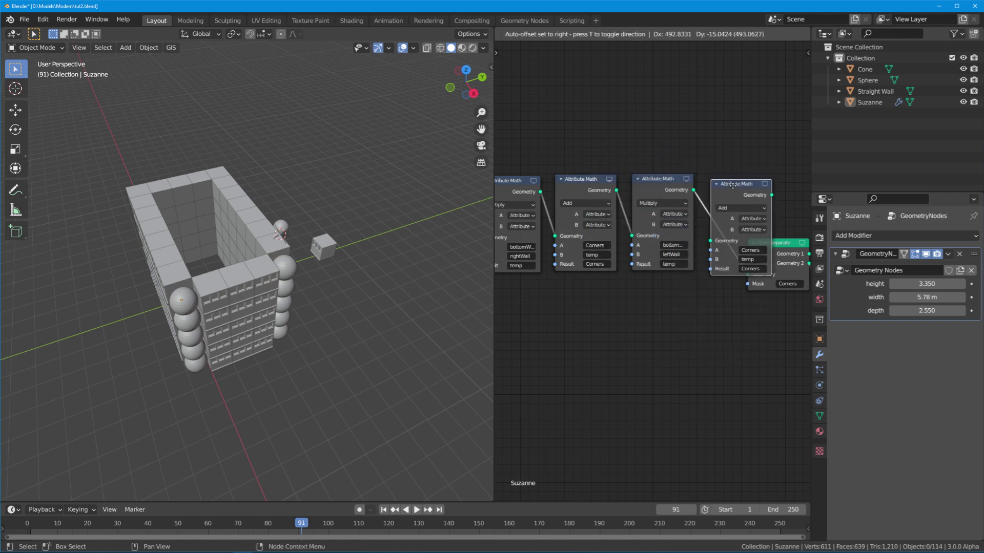
{"action": "left_click", "coordinate": [751, 185]}
{"action": "middle_click_drag", "start_coordinate": [308, 308], "coordinate": [194, 308]}
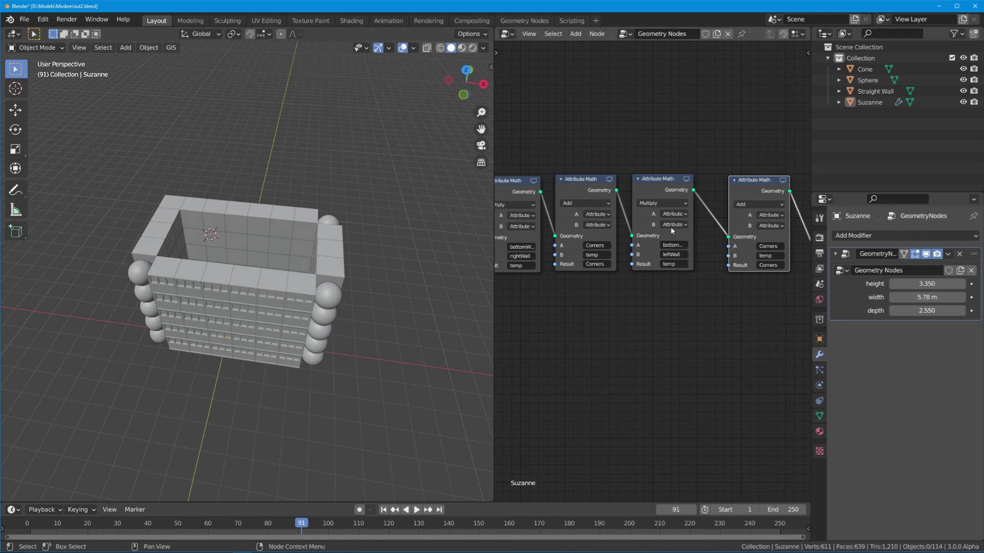
- Duplicate the bottomWall and leftWall Multiply node, insert the copy before Point Separate, and set its A attribute to TopWall
{"action": "middle_click_drag", "start_coordinate": [672, 230], "coordinate": [610, 240]}
{"action": "left_click", "coordinate": [597, 188]}
{"action": "key", "text": "shift+d"}
{"action": "left_click", "coordinate": [739, 203]}
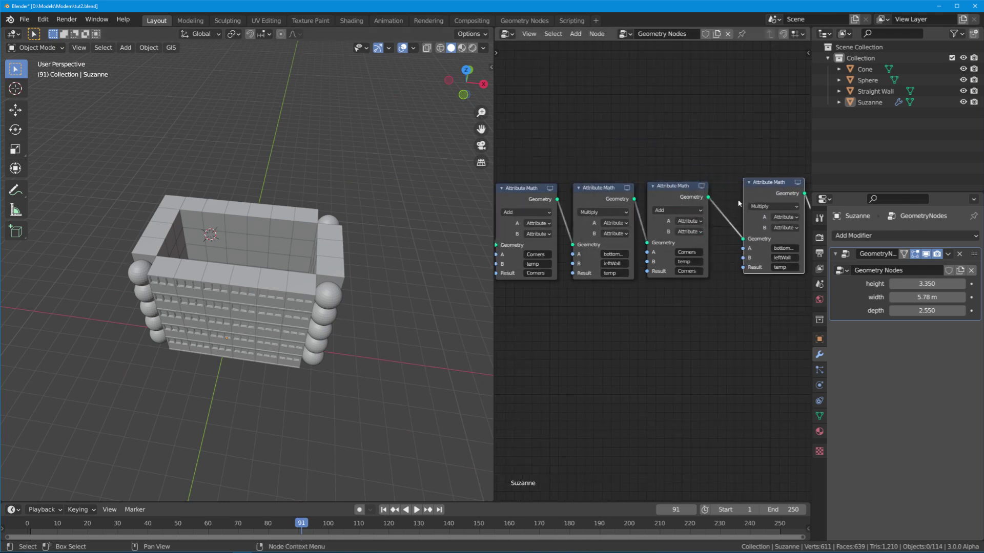
{"action": "middle_click_drag", "start_coordinate": [738, 204], "coordinate": [669, 263]}
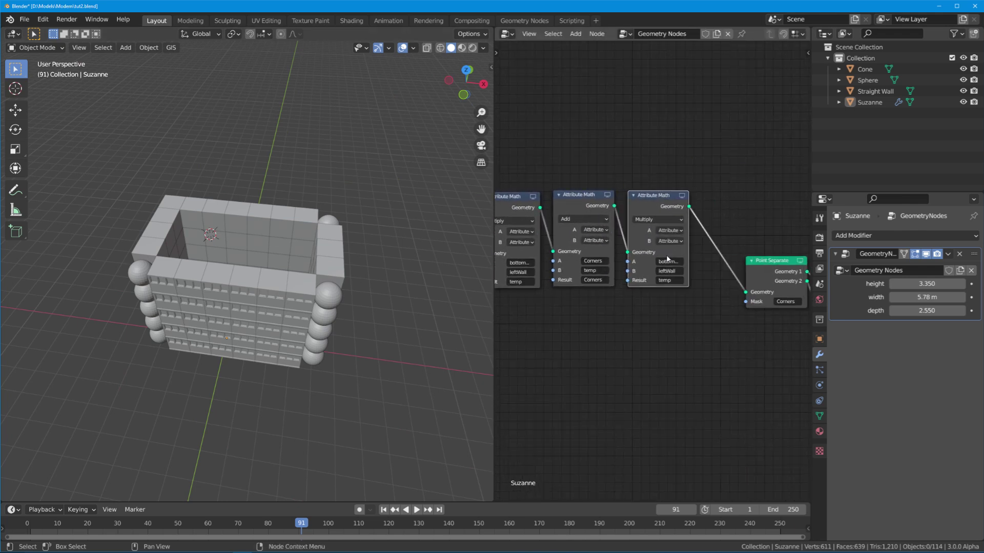
{"action": "left_click", "coordinate": [669, 262]}
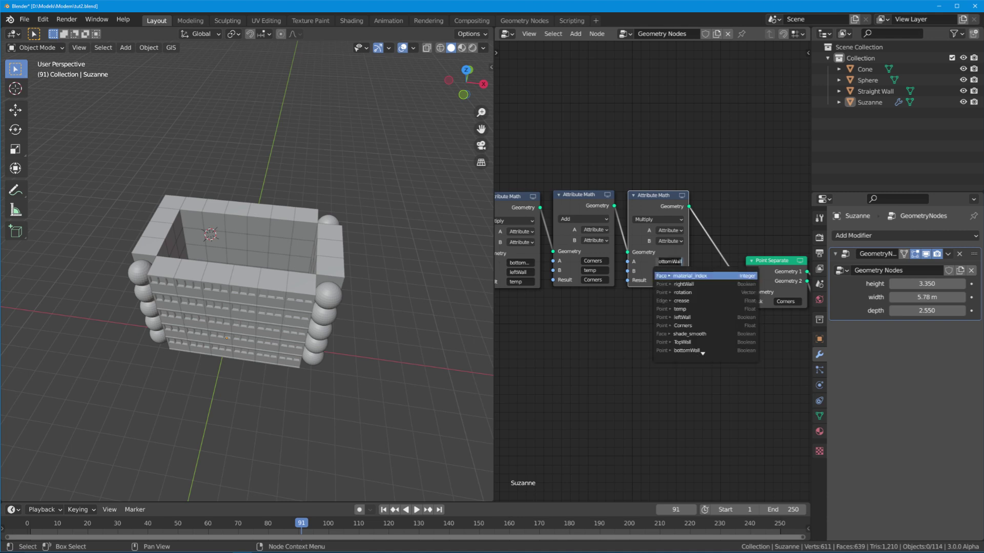
{"action": "type", "text": "top"}
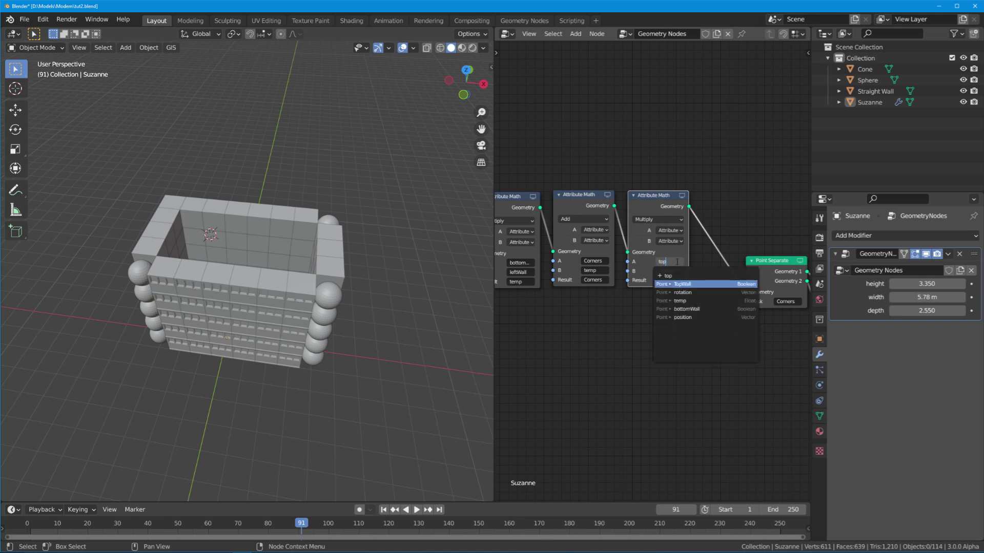
{"action": "key", "text": "Return"}
- Insert one more copy of the Add node after the TopWall and leftWall Multiply node to include the last corner
{"action": "middle_click_drag", "start_coordinate": [565, 204], "coordinate": [583, 204]}
{"action": "left_click", "coordinate": [583, 203]}
{"action": "key", "text": "shift+d"}
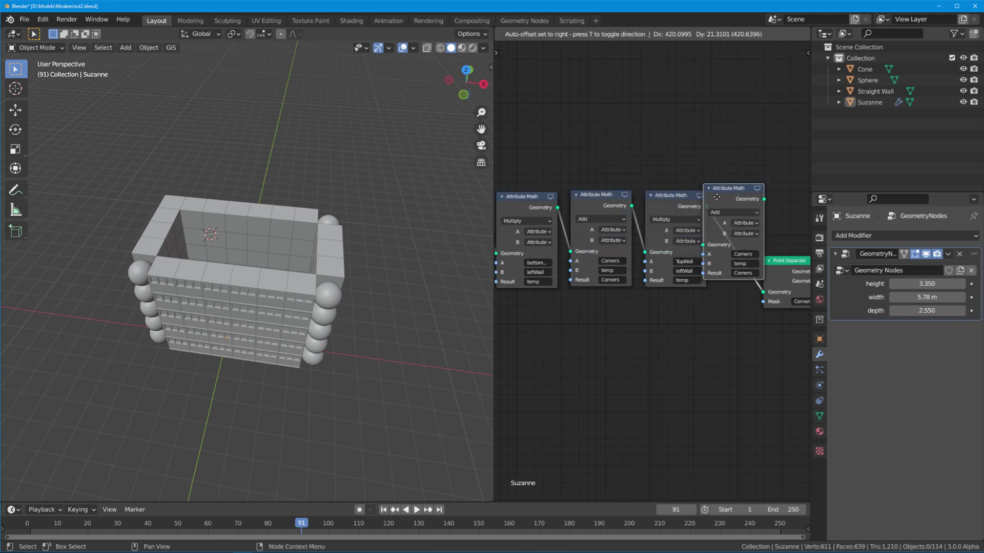
{"action": "left_click", "coordinate": [717, 208]}
{"action": "middle_click_drag", "start_coordinate": [367, 324], "coordinate": [149, 307]}
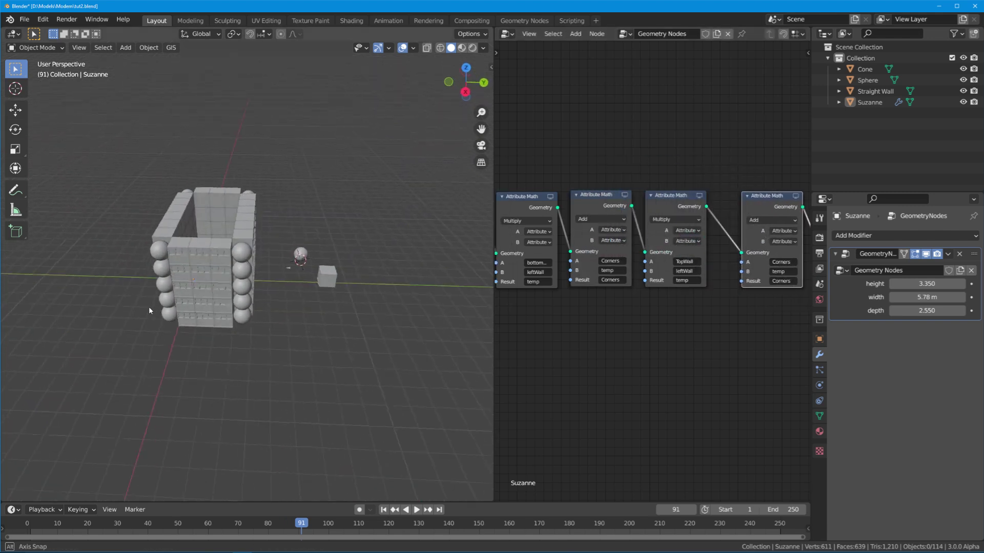
{"action": "middle_click_drag", "start_coordinate": [234, 278], "coordinate": [184, 281]}
{"action": "scroll", "coordinate": [745, 269], "scroll_direction": "down", "scroll_amount": 1}
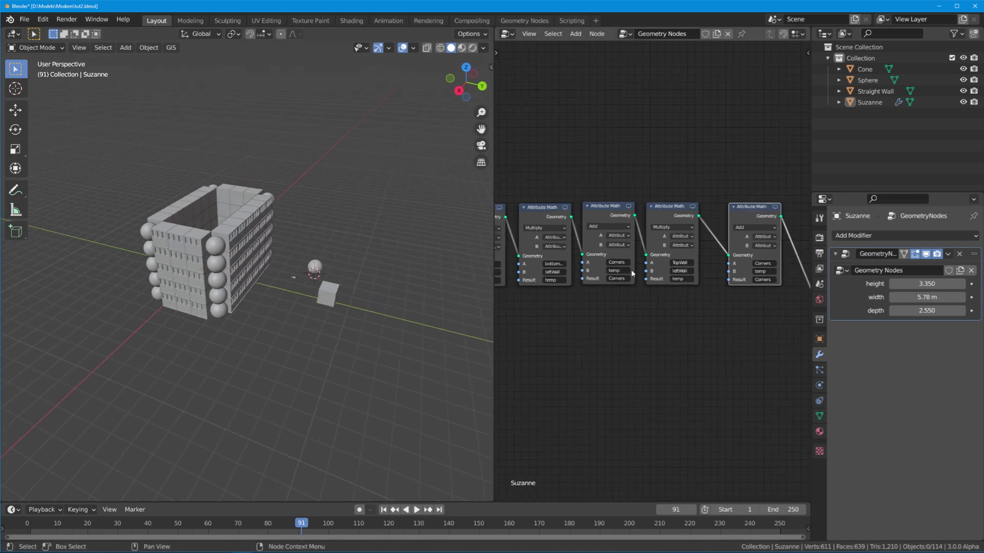
- Duplicate the Straight Wall object and offset the copy 2 m along the global X axis
{"action": "scroll", "coordinate": [745, 269], "scroll_direction": "down", "scroll_amount": 5, "text": "ctrl"}
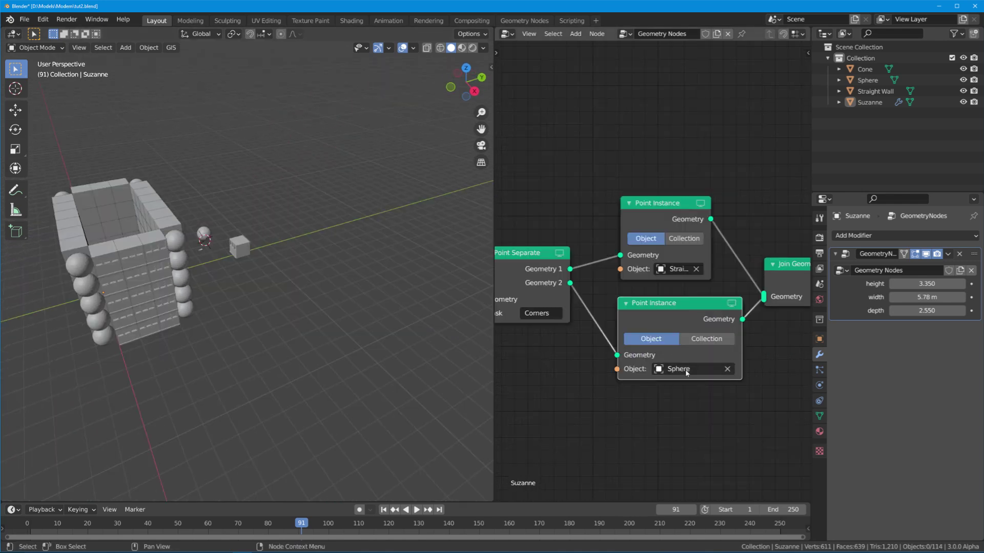
{"action": "scroll", "coordinate": [254, 271], "scroll_direction": "up", "scroll_amount": 6}
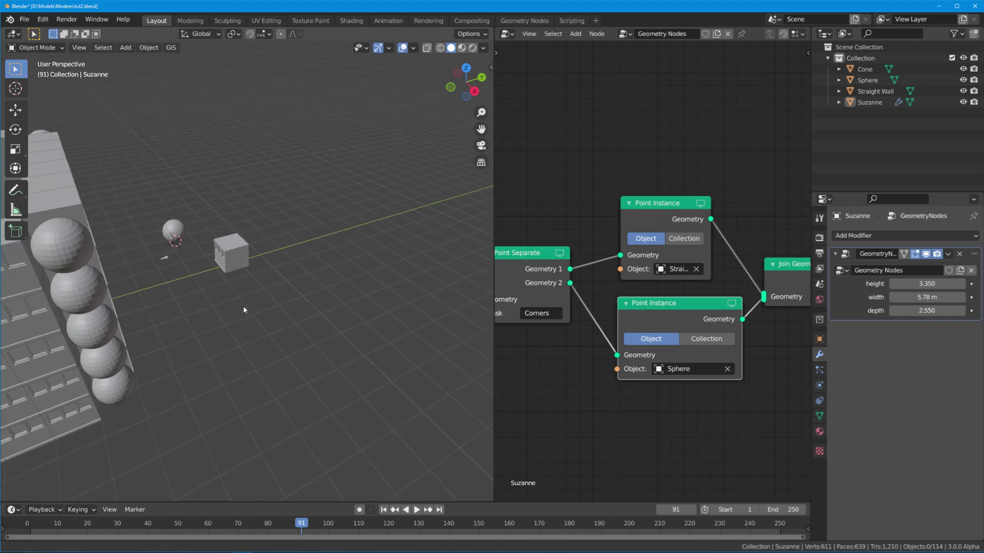
{"action": "left_click", "coordinate": [244, 328]}
{"action": "middle_click_drag", "start_coordinate": [250, 312], "coordinate": [269, 318]}
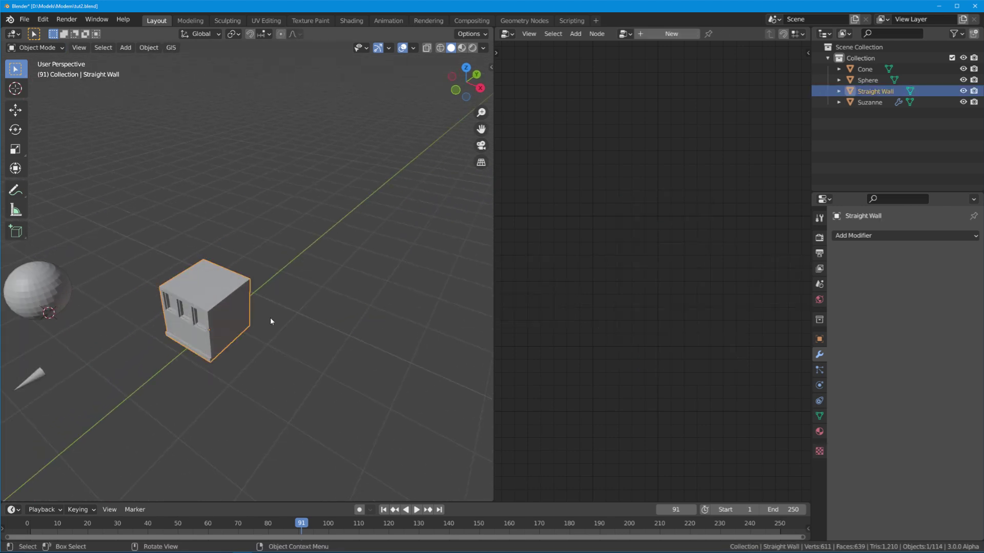
{"action": "key", "text": "shift+d"}
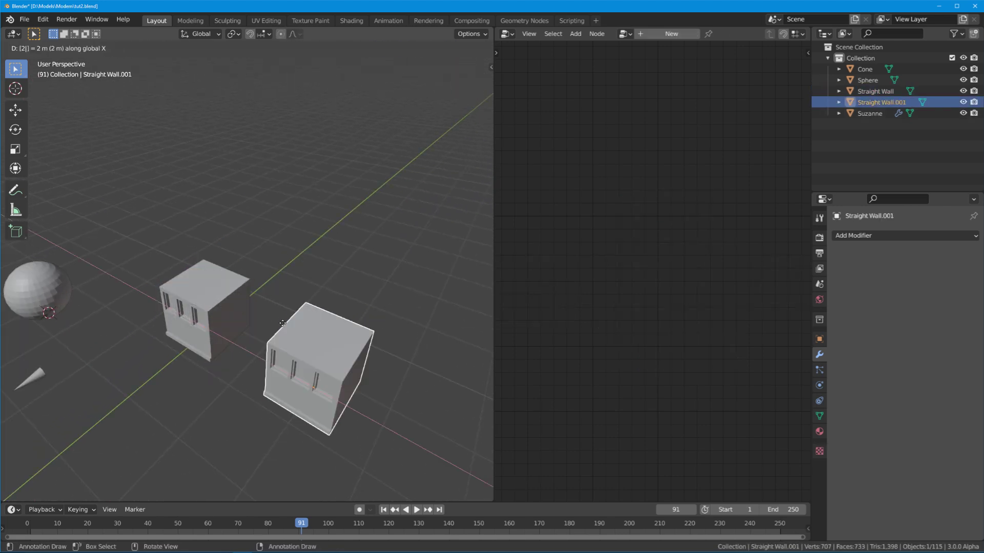
{"action": "left_click", "coordinate": [329, 350]}
- Edit the duplicated wall's mesh to add a matching row of windows on its adjacent side face
{"action": "key", "text": "Tab"}
{"action": "middle_click_drag", "start_coordinate": [329, 350], "coordinate": [296, 328]}
{"action": "left_click", "coordinate": [297, 392], "text": "shift"}
{"action": "key", "text": "i"}
{"action": "left_click", "coordinate": [413, 345]}
{"action": "key", "text": "i"}
{"action": "left_click", "coordinate": [414, 378]}
{"action": "key", "text": "Tab"}
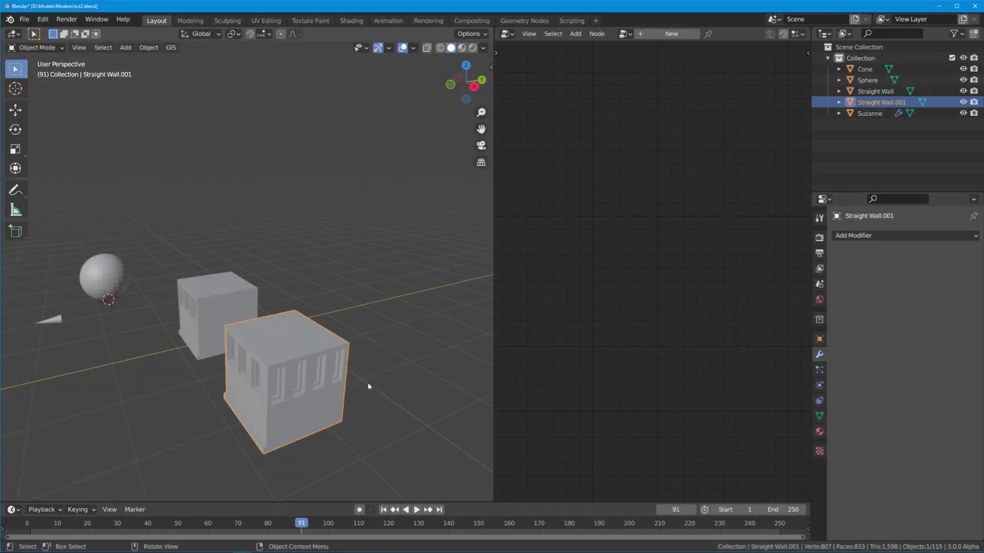
- Replace Sphere with Straight Wall.001 as the object of the building's second Point Instance node
{"action": "scroll", "coordinate": [368, 383], "scroll_direction": "down", "scroll_amount": 3}
{"action": "scroll", "coordinate": [214, 356], "scroll_direction": "up", "scroll_amount": 3}
{"action": "left_click", "coordinate": [214, 356]}
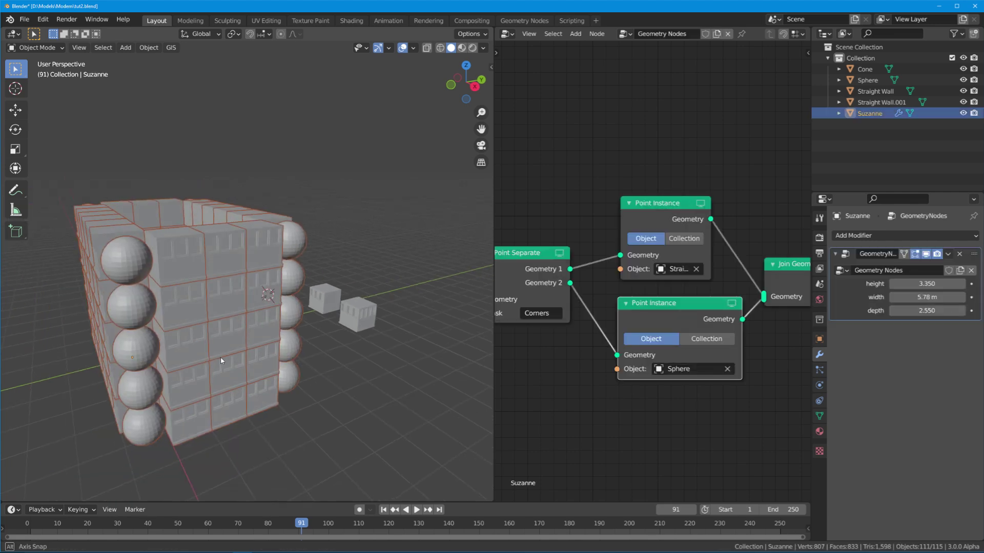
{"action": "scroll", "coordinate": [221, 358], "scroll_direction": "down", "scroll_amount": 2}
{"action": "scroll", "coordinate": [731, 336], "scroll_direction": "down", "scroll_amount": 1}
{"action": "left_click", "coordinate": [717, 355]}
{"action": "left_click", "coordinate": [716, 354]}
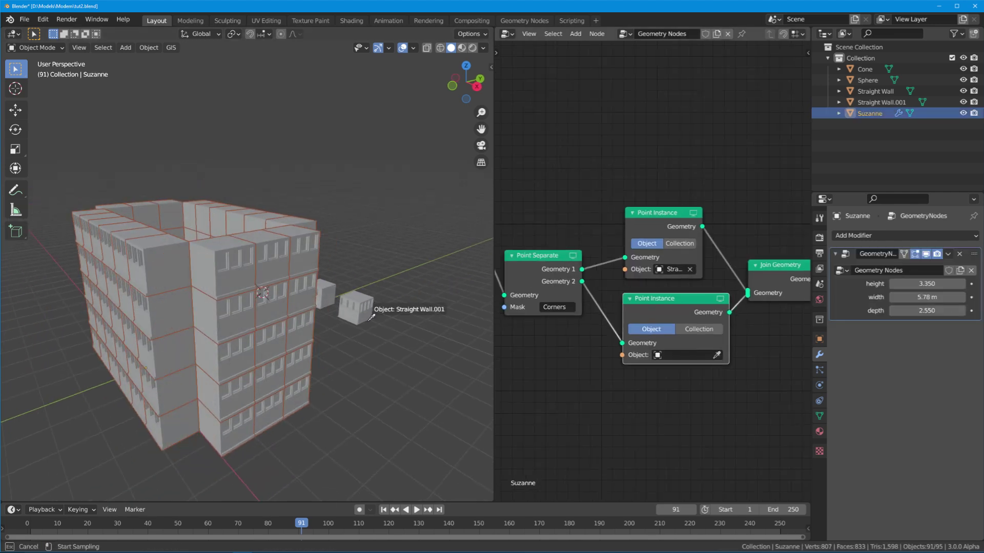
{"action": "left_click", "coordinate": [359, 308]}
- Rotate the Straight Wall.001 block 90 degrees about the Z axis and apply its transform
{"action": "left_click", "coordinate": [359, 307]}
{"action": "middle_click_drag", "start_coordinate": [359, 308], "coordinate": [323, 310]}
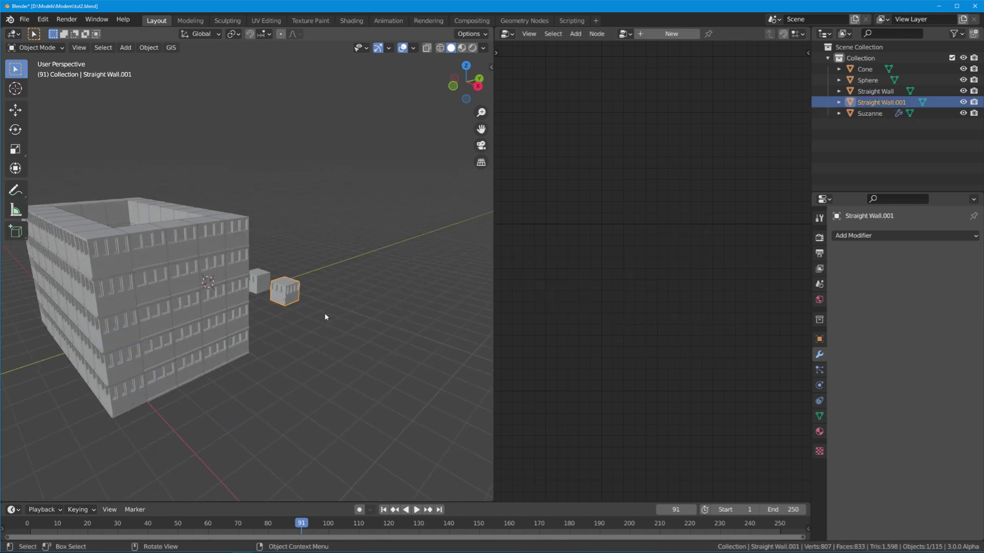
{"action": "scroll", "coordinate": [304, 296], "scroll_direction": "up", "scroll_amount": 4}
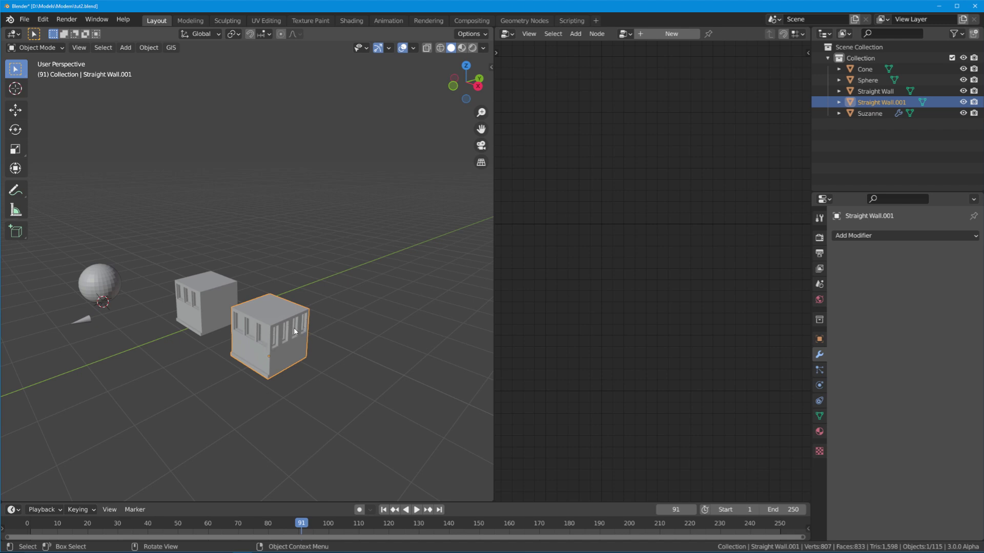
{"action": "type", "text": "r90"}
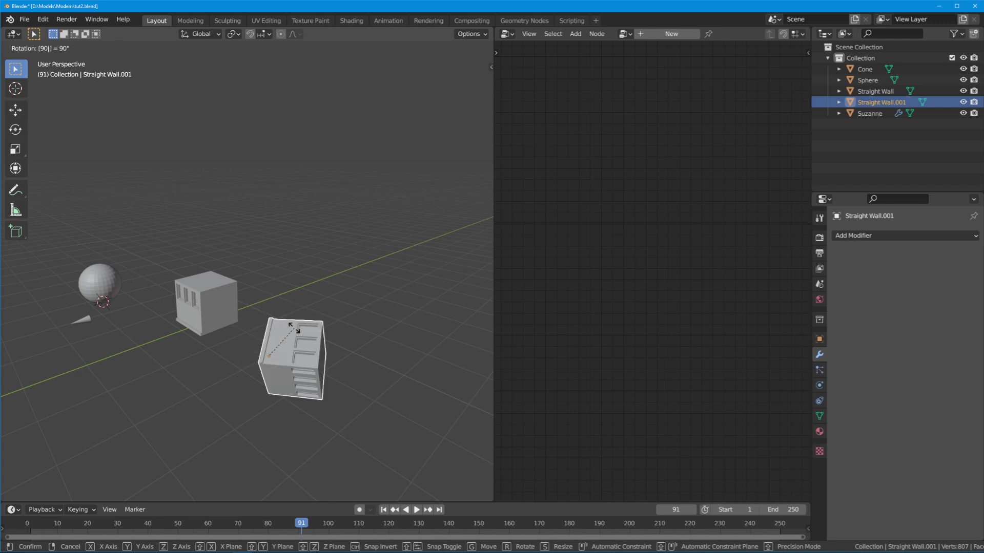
{"action": "type", "text": "z"}
{"action": "key", "text": "Return"}
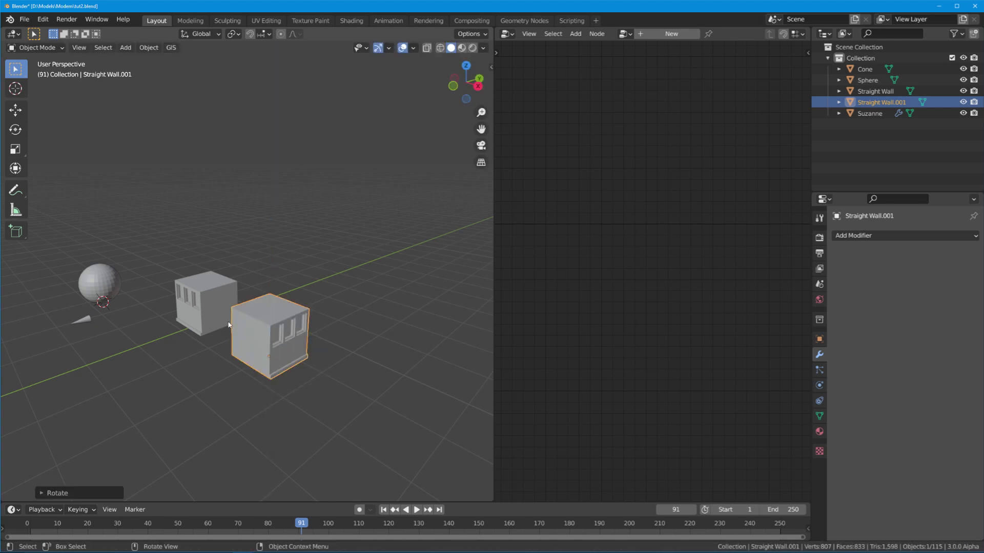
{"action": "key", "text": "ctrl+a"}
{"action": "left_click", "coordinate": [272, 349]}
- Examine the corner block's window sides and how the building's corners are oriented from several angles
{"action": "scroll", "coordinate": [266, 351], "scroll_direction": "down", "scroll_amount": 4}
{"action": "middle_click_drag", "start_coordinate": [266, 351], "coordinate": [201, 336]}
{"action": "left_click", "coordinate": [310, 358]}
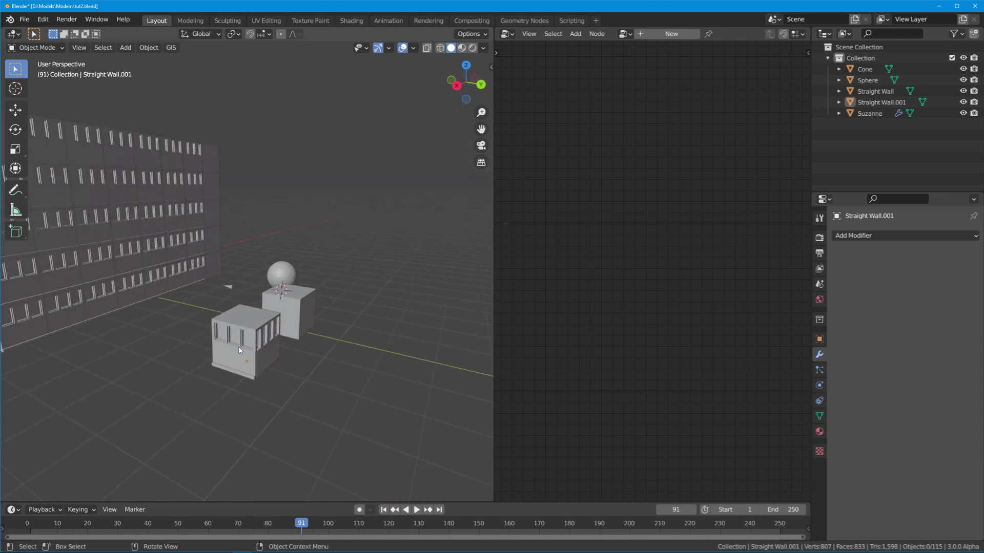
{"action": "left_click", "coordinate": [266, 351]}
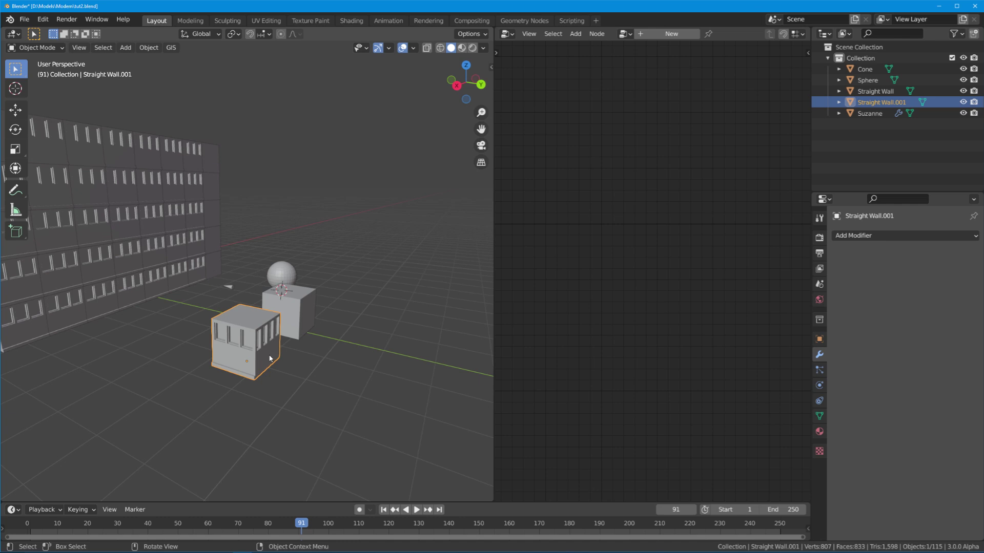
{"action": "scroll", "coordinate": [287, 361], "scroll_direction": "down", "scroll_amount": 5}
{"action": "middle_click_drag", "start_coordinate": [303, 373], "coordinate": [340, 364]}
{"action": "left_click", "coordinate": [328, 356]}
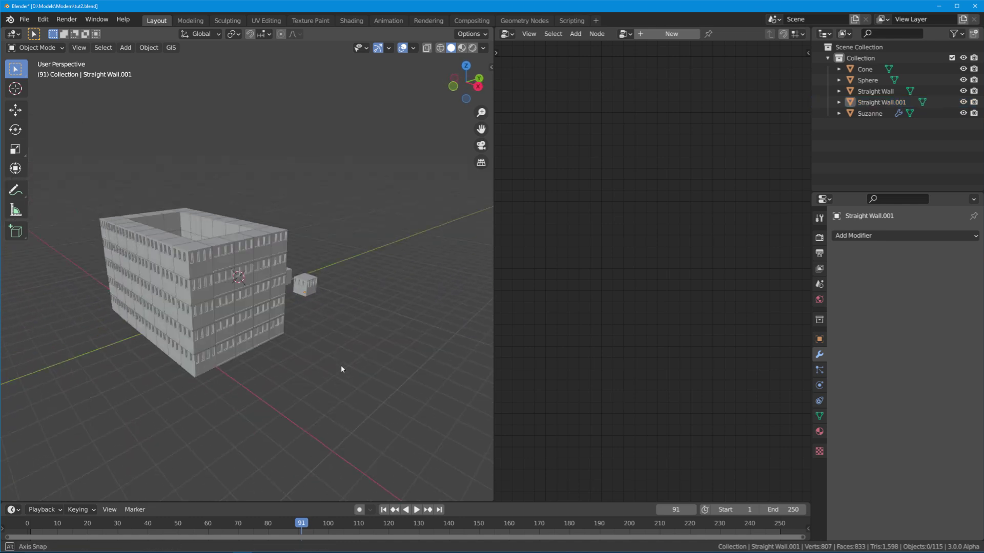
{"action": "scroll", "coordinate": [339, 364], "scroll_direction": "up", "scroll_amount": 3}
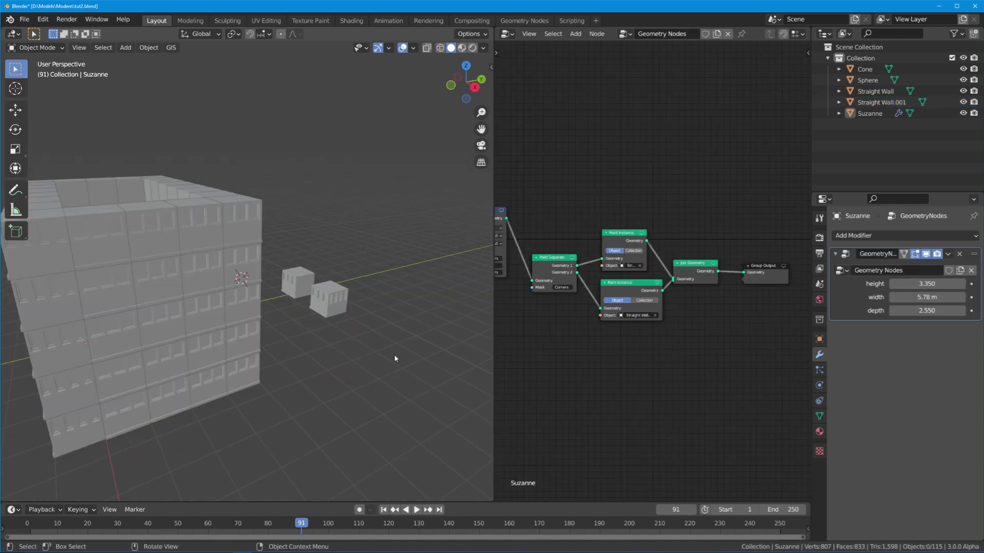
{"action": "scroll", "coordinate": [395, 358], "scroll_direction": "down", "scroll_amount": 3}
{"action": "middle_click_drag", "start_coordinate": [340, 347], "coordinate": [290, 346]}
{"action": "middle_click_drag", "start_coordinate": [364, 348], "coordinate": [223, 344]}
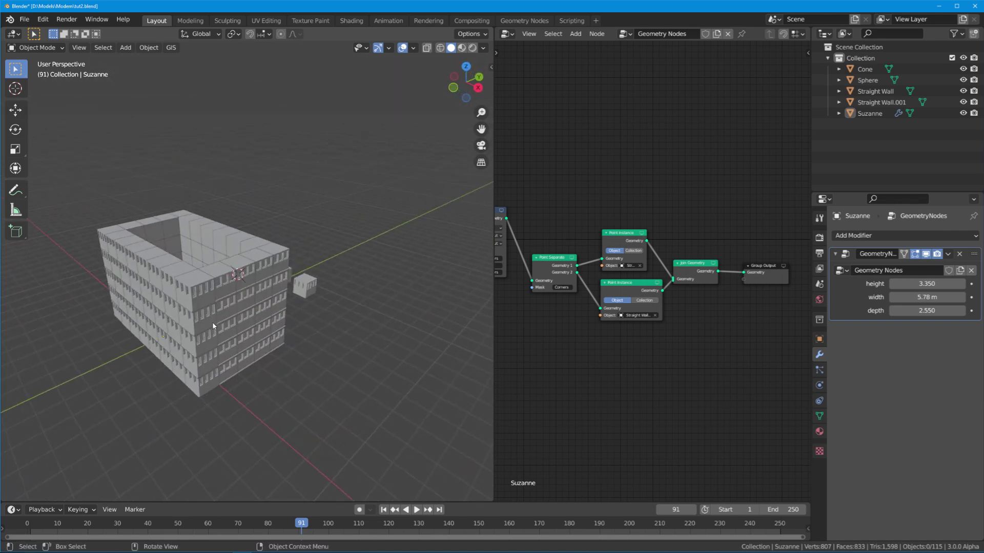
- Duplicate the Point Separate node, set its mask to groundFloor, and insert it ahead of the Corners Point Separate
{"action": "scroll", "coordinate": [764, 315], "scroll_direction": "down", "scroll_amount": 8}
{"action": "middle_click_drag", "start_coordinate": [754, 317], "coordinate": [496, 304]}
{"action": "scroll", "coordinate": [703, 301], "scroll_direction": "down", "scroll_amount": 5}
{"action": "mouse_move", "coordinate": [746, 301]}
{"action": "middle_mouse_down"}
{"action": "mouse_move", "coordinate": [580, 311]}
{"action": "mouse_move", "coordinate": [742, 306]}
{"action": "middle_mouse_up"}
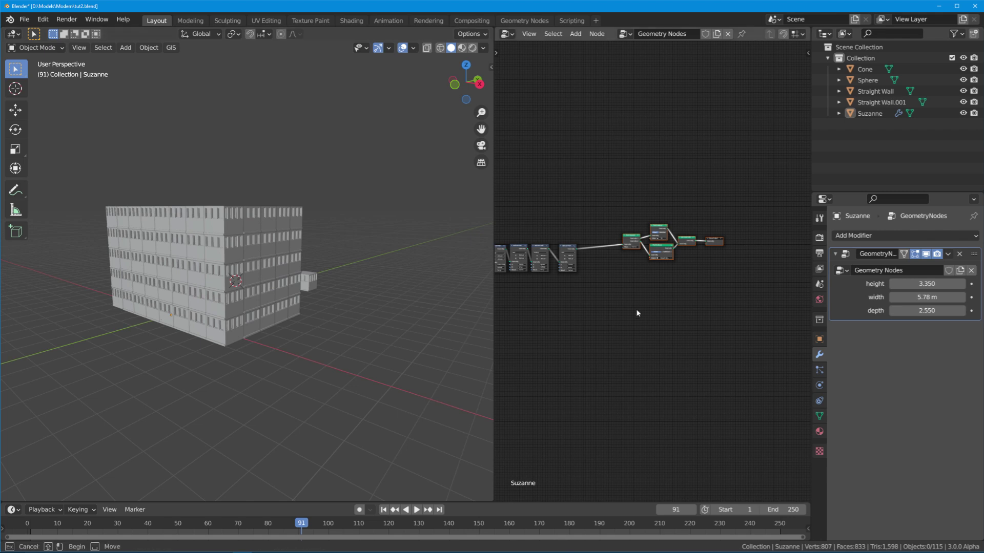
{"action": "scroll", "coordinate": [648, 277], "scroll_direction": "up", "scroll_amount": 4}
{"action": "key", "text": "shift+d"}
{"action": "left_click", "coordinate": [587, 275]}
{"action": "left_click", "coordinate": [605, 302]}
{"action": "type", "text": "ground"}
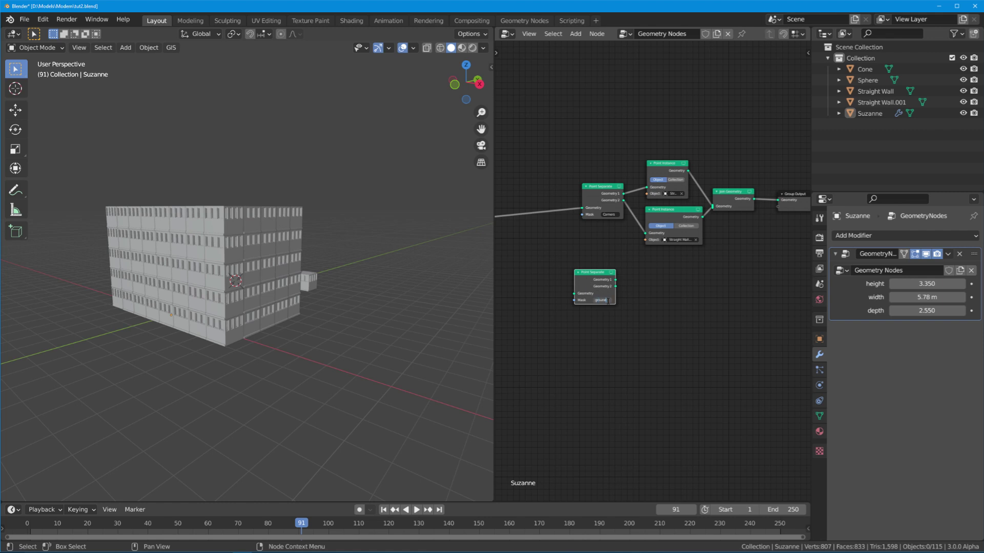
{"action": "type", "text": "Flo"}
{"action": "key", "text": "Return"}
{"action": "middle_click_drag", "start_coordinate": [604, 314], "coordinate": [702, 395]}
{"action": "left_click_drag", "start_coordinate": [690, 359], "coordinate": [616, 283]}
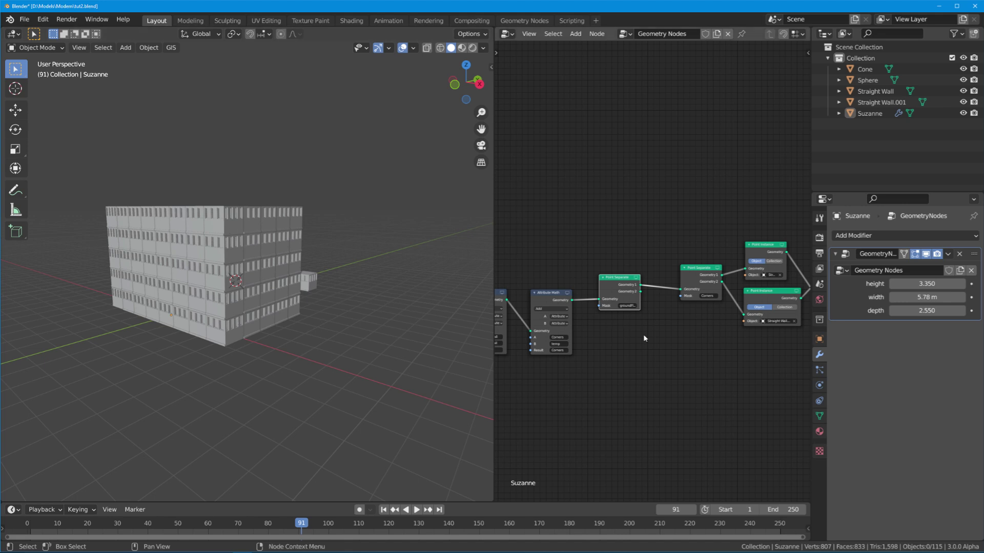
- Insert an Attribute Compare node before the ground floor Point Separate and set its attribute A to PosZ
{"action": "key", "text": "shift+a"}
{"action": "left_click", "coordinate": [722, 370]}
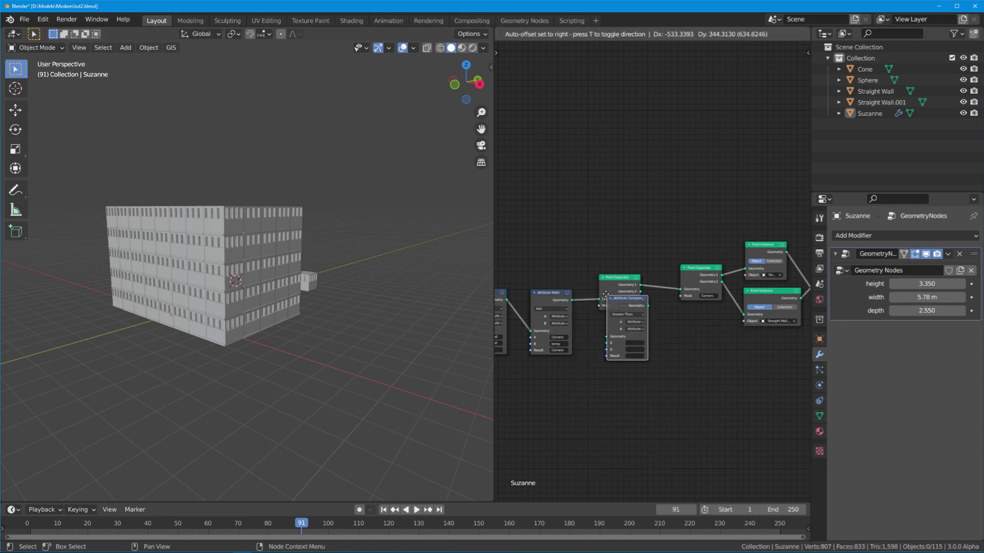
{"action": "left_click", "coordinate": [578, 269]}
{"action": "scroll", "coordinate": [615, 302], "scroll_direction": "up", "scroll_amount": 3}
{"action": "left_click", "coordinate": [611, 305]}
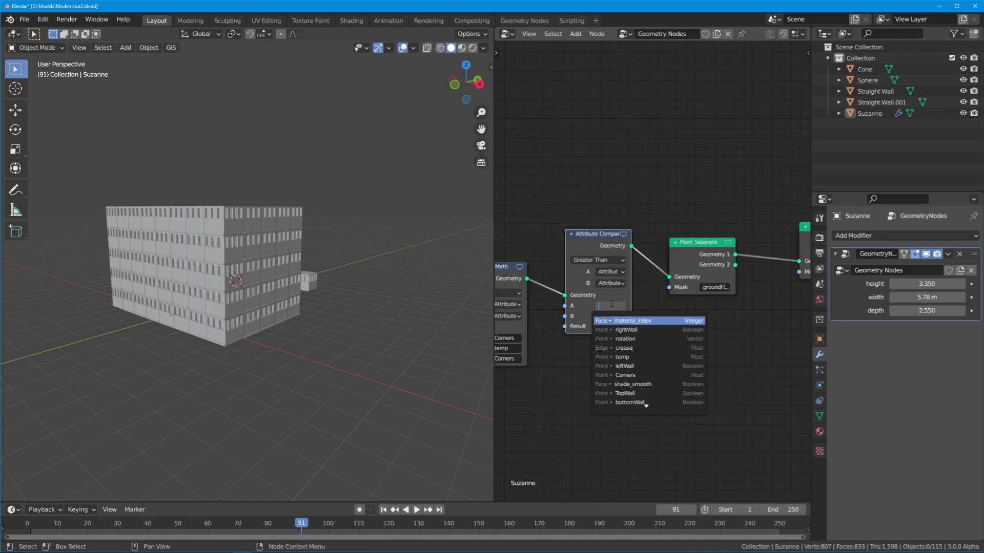
{"action": "type", "text": "PosZ"}
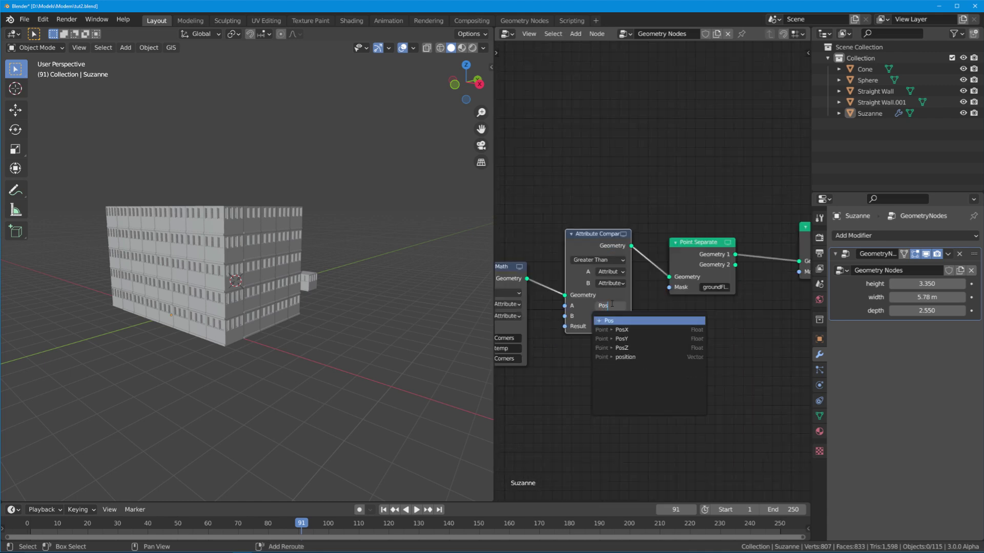
{"action": "key", "text": "Return"}
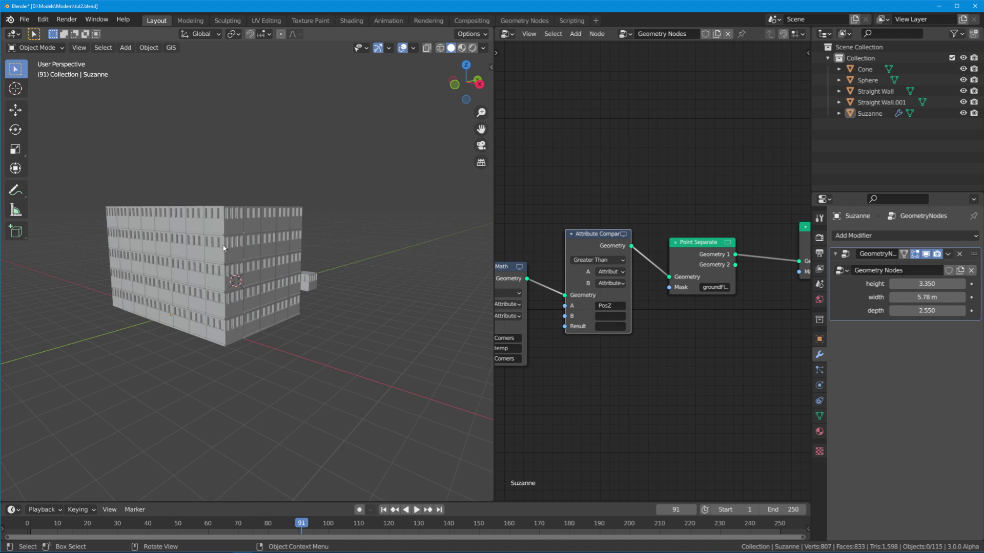
- Set the Attribute Compare node's B type to Float, its operation to Equal, and its result to groundFloor
{"action": "left_click", "coordinate": [613, 285]}
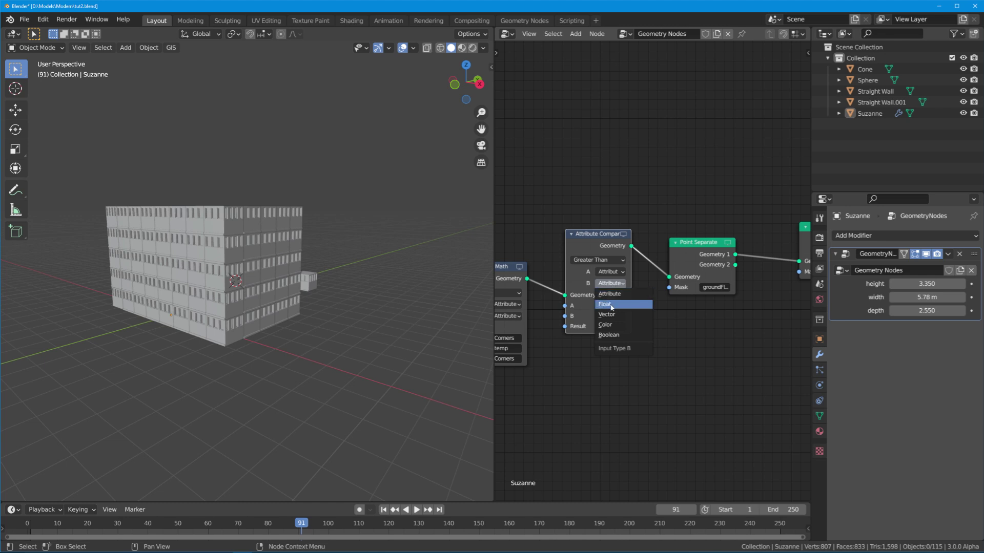
{"action": "left_click", "coordinate": [605, 305]}
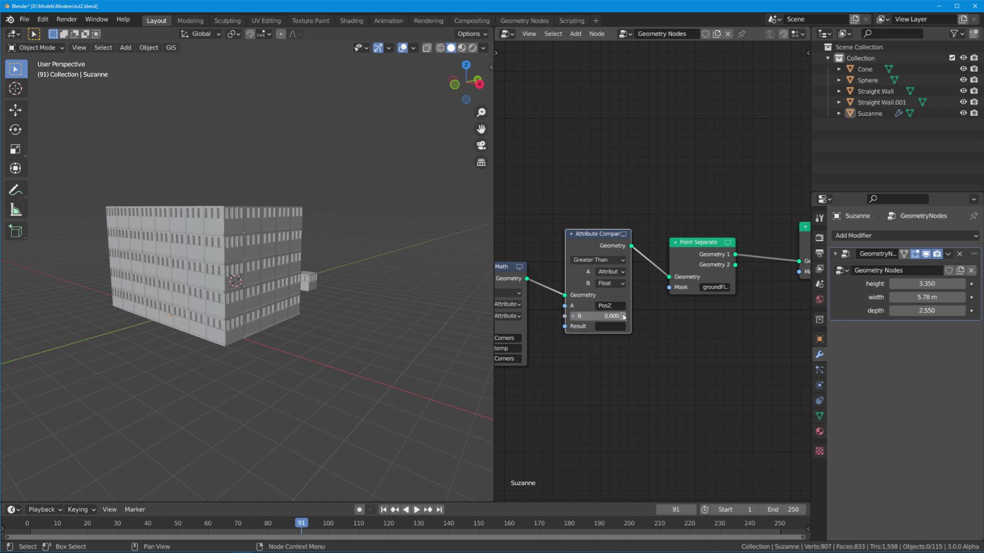
{"action": "left_click", "coordinate": [596, 261]}
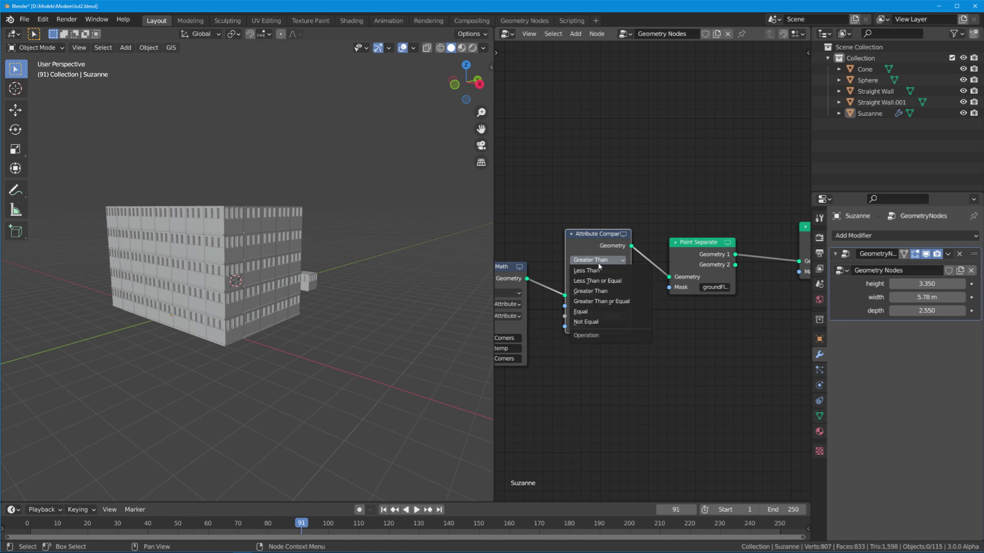
{"action": "left_click", "coordinate": [589, 313]}
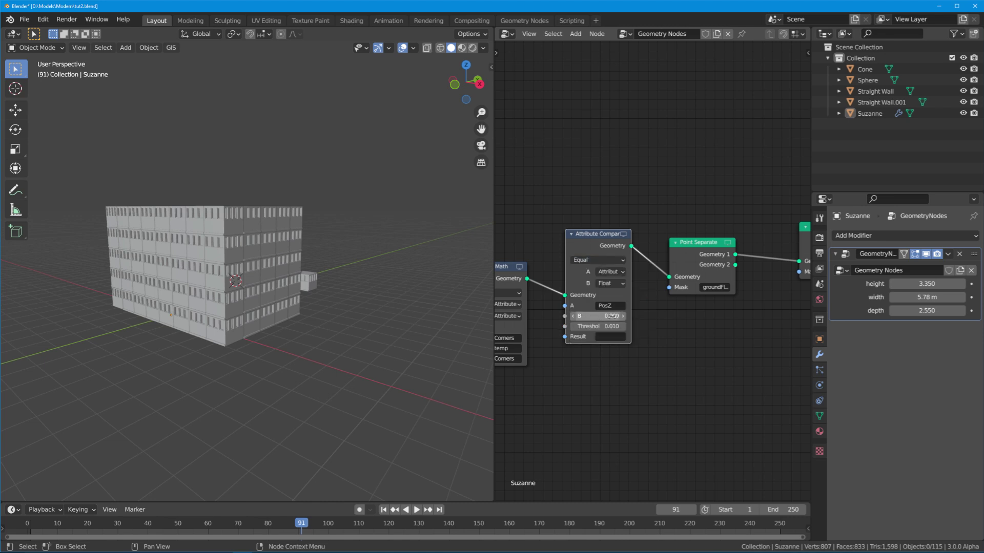
{"action": "left_click", "coordinate": [617, 337]}
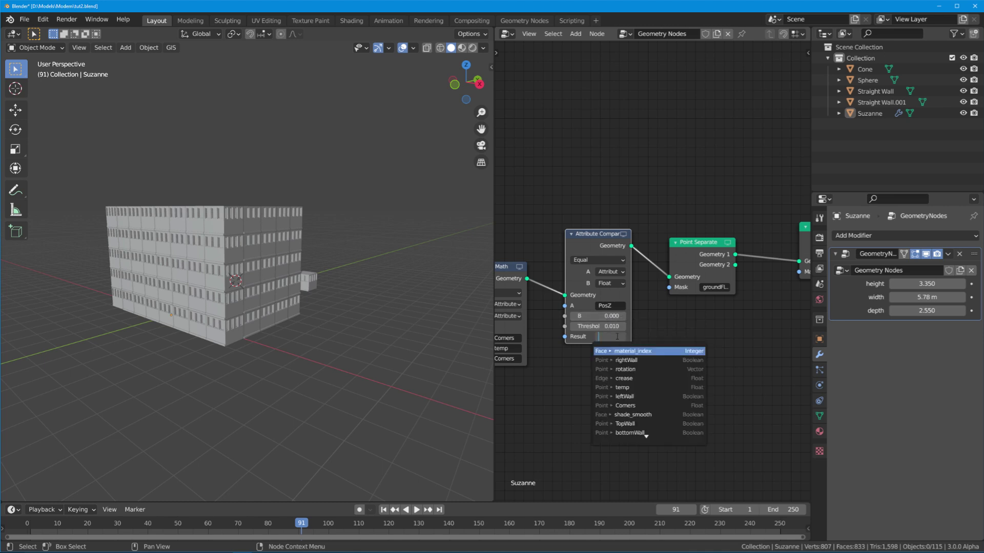
{"action": "type", "text": "groundFl"}
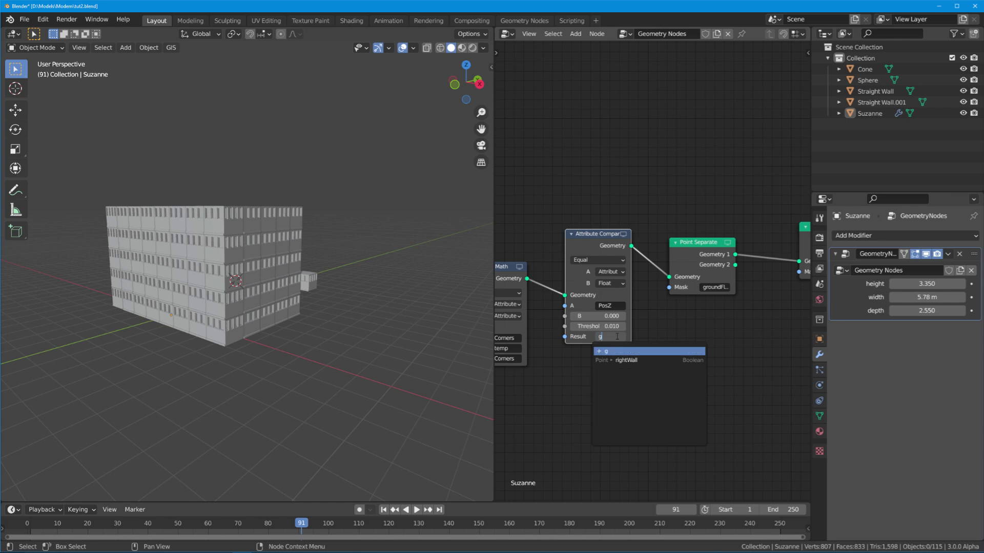
{"action": "type", "text": "oor"}
{"action": "key", "text": "Return"}
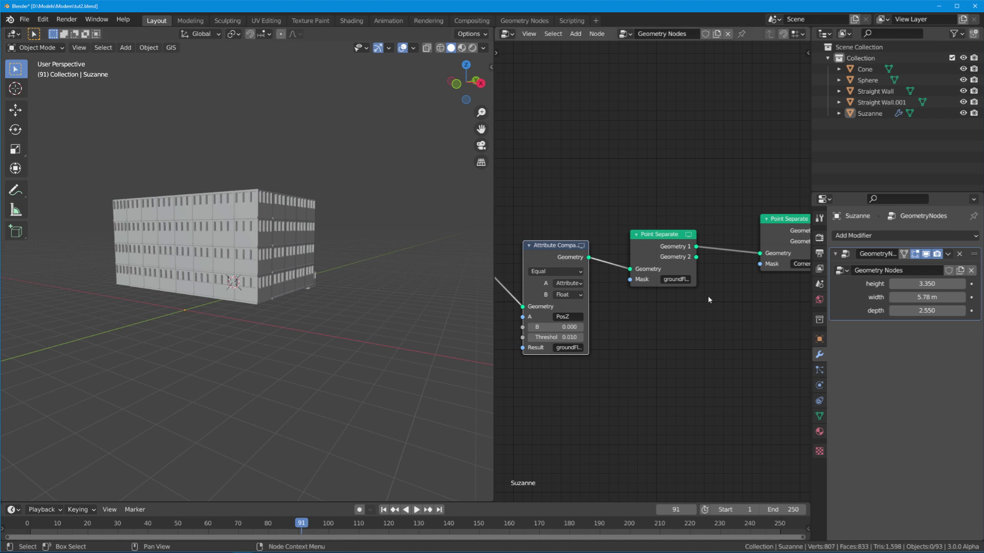
{"action": "left_click", "coordinate": [675, 280]}
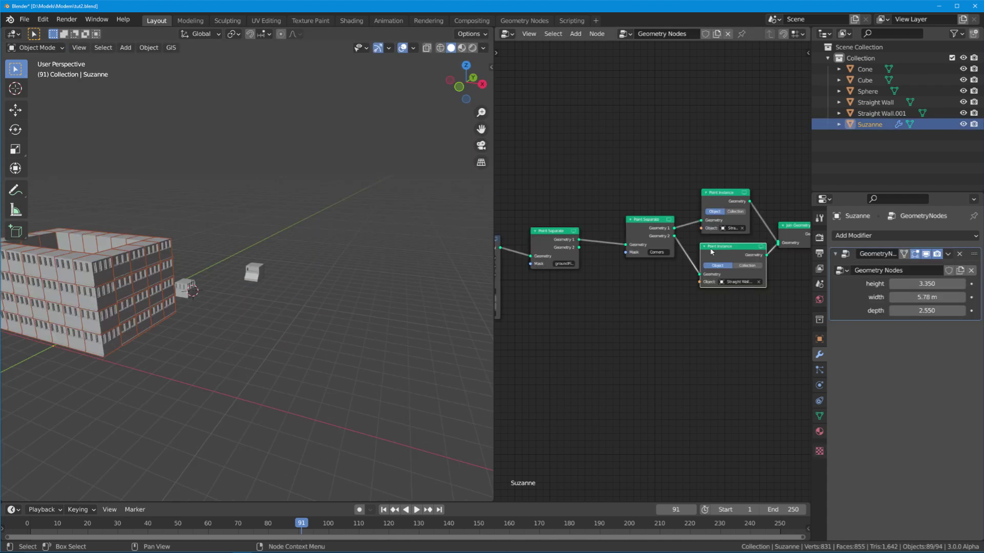
- Duplicate a Point Instance node with Cube as its object, linking it from the groundFloor separation's Geometry 2 to Join Geometry
{"action": "key", "text": "shift+d"}
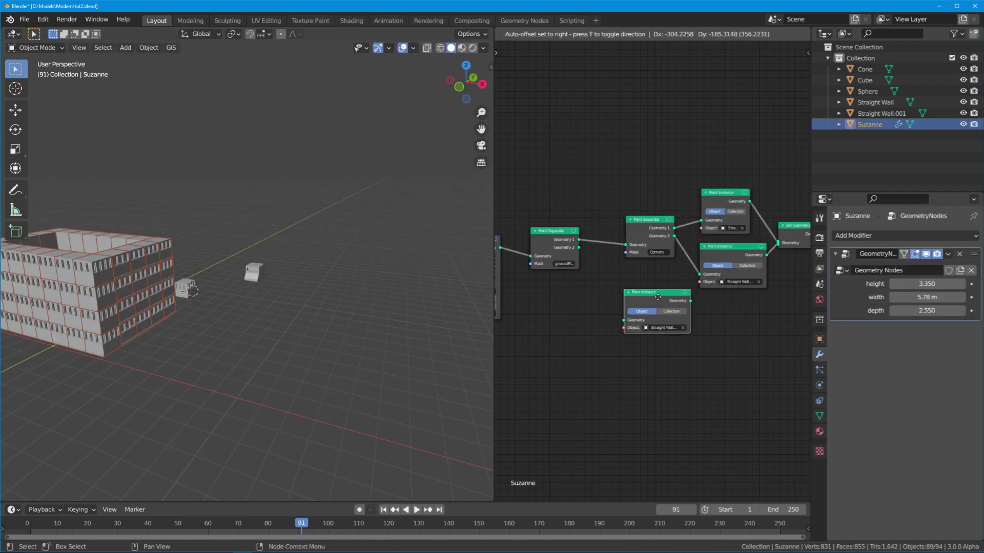
{"action": "left_click", "coordinate": [639, 335]}
{"action": "left_click", "coordinate": [648, 338]}
{"action": "left_click", "coordinate": [647, 338]}
{"action": "left_click", "coordinate": [259, 265]}
{"action": "middle_click_drag", "start_coordinate": [564, 333], "coordinate": [598, 327]}
{"action": "left_click_drag", "start_coordinate": [616, 239], "coordinate": [671, 308]}
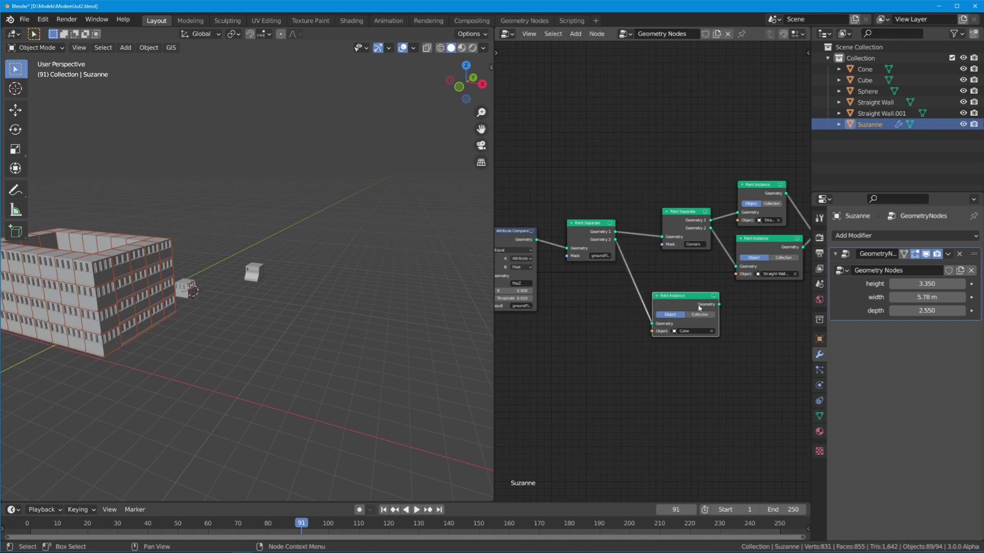
{"action": "middle_click_drag", "start_coordinate": [699, 308], "coordinate": [525, 313]}
{"action": "left_click_drag", "start_coordinate": [547, 313], "coordinate": [644, 245]}
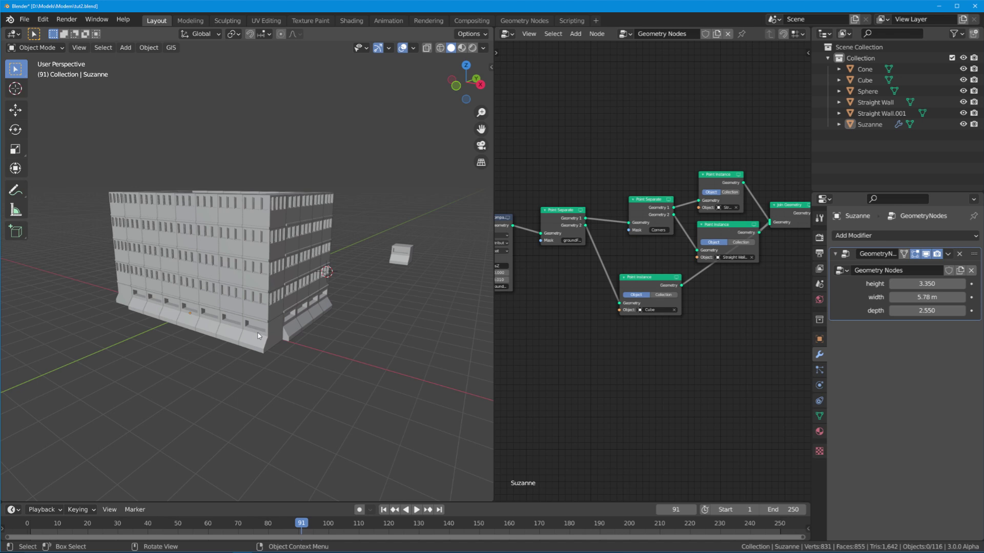
- Duplicate the Corners Point Separate node and insert it between the groundFloor separation and the Cube Point Instance
{"action": "scroll", "coordinate": [589, 281], "scroll_direction": "left", "scroll_amount": 10, "text": "ctrl"}
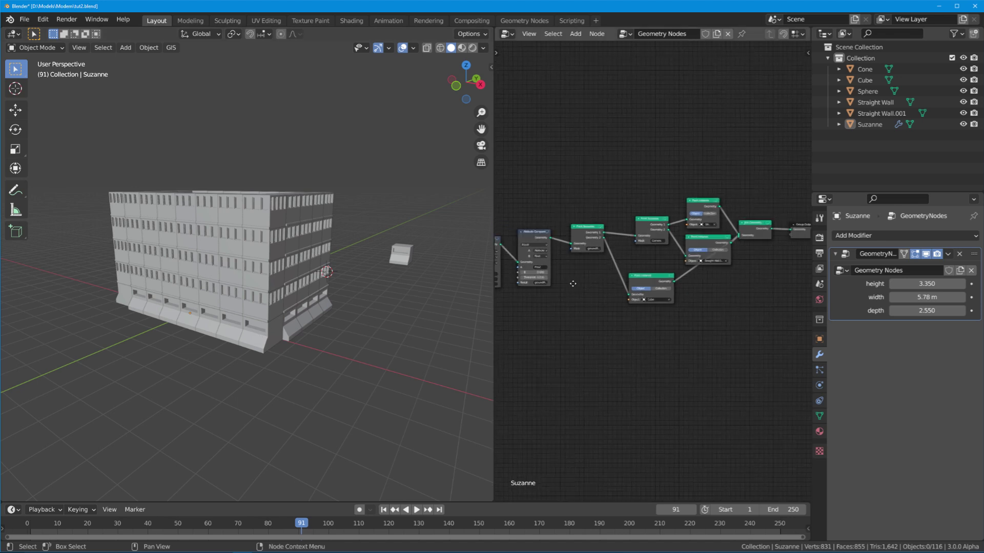
{"action": "scroll", "coordinate": [606, 281], "scroll_direction": "right", "scroll_amount": 3, "text": "ctrl"}
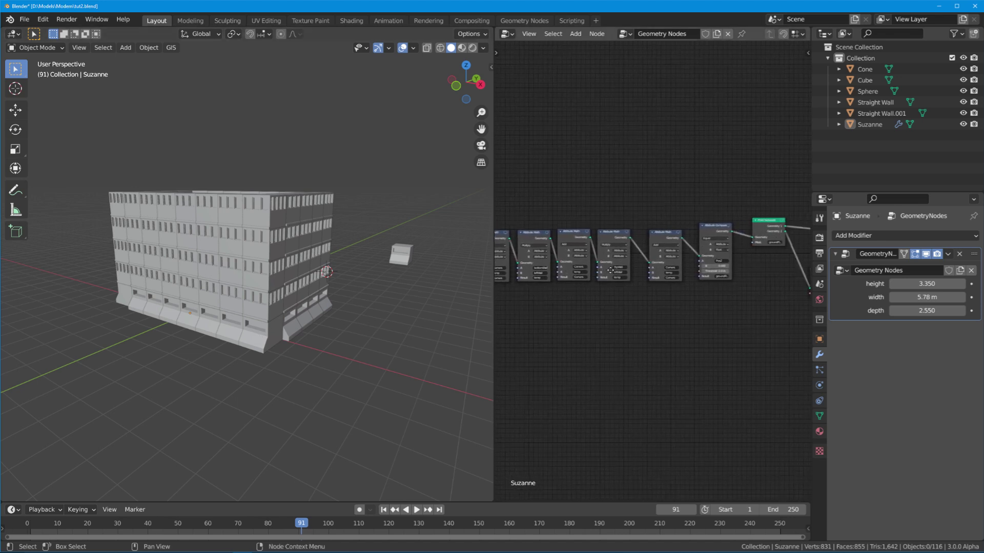
{"action": "scroll", "coordinate": [650, 273], "scroll_direction": "right", "scroll_amount": 7, "text": "ctrl"}
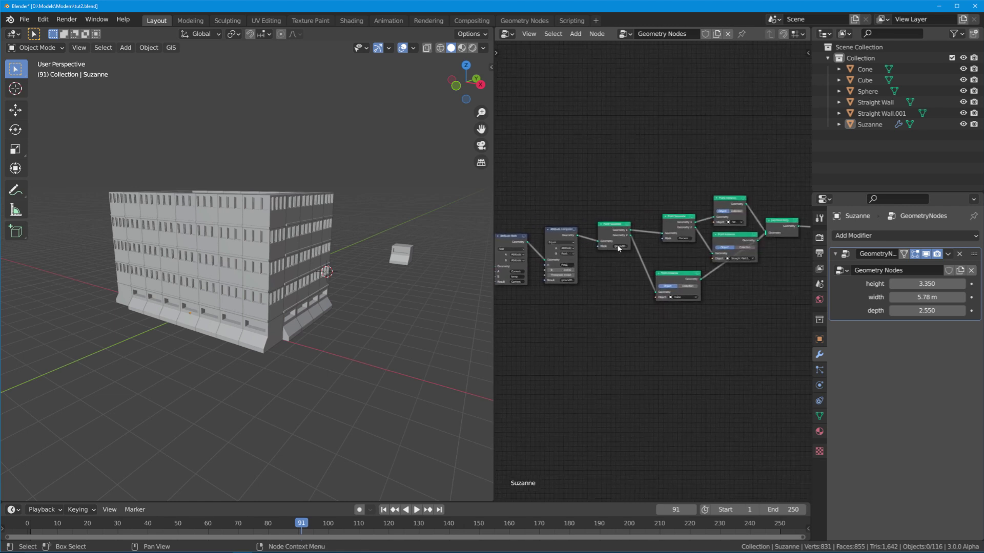
{"action": "left_click", "coordinate": [674, 211]}
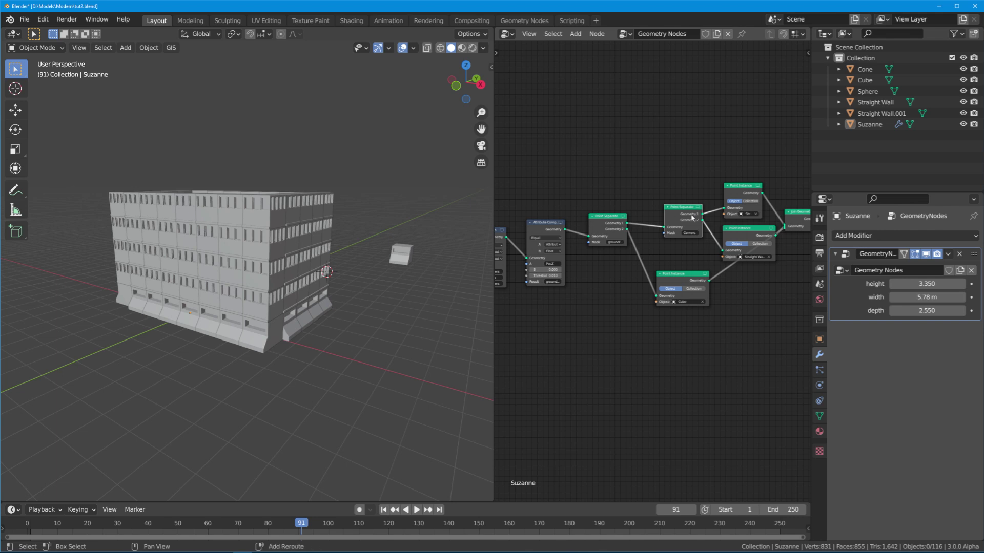
{"action": "left_click_drag", "start_coordinate": [692, 218], "coordinate": [687, 285]}
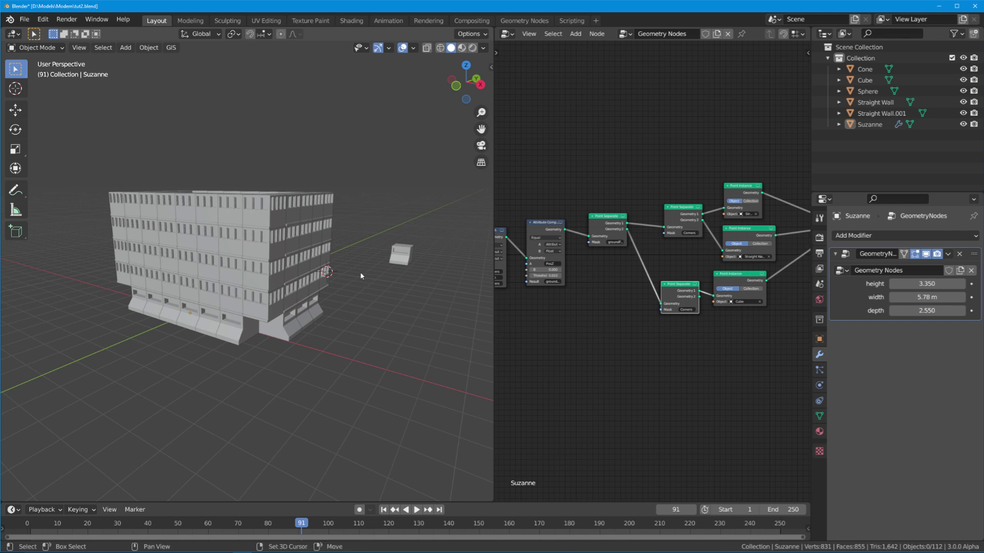
- Duplicate the ground floor Cube block and offset the copy 1 m along the X axis
{"action": "middle_click_drag", "start_coordinate": [361, 277], "coordinate": [282, 272], "text": "shift"}
{"action": "scroll", "coordinate": [315, 287], "scroll_direction": "up", "scroll_amount": 3}
{"action": "left_click", "coordinate": [289, 298]}
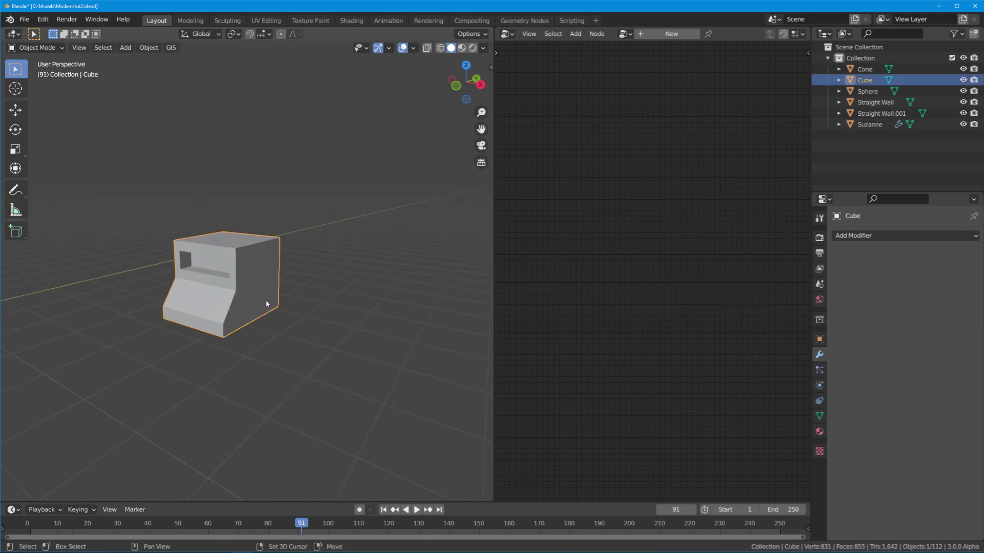
{"action": "key", "text": "shift+d"}
{"action": "key", "text": "x"}
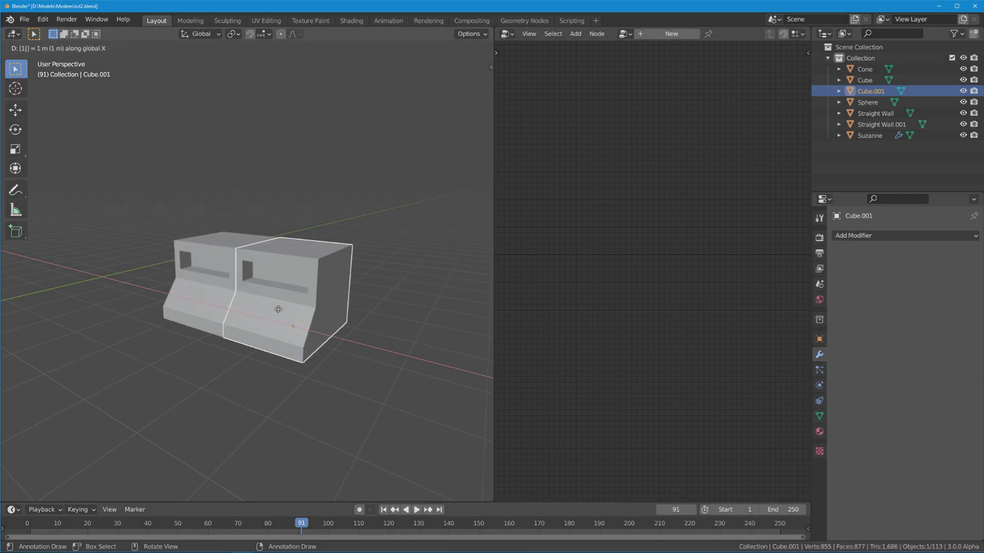
{"action": "left_click", "coordinate": [307, 307]}
- Duplicate the building's Cube Point Instance node, linking it from the ground floor Corners separation's Geometry 2 to Join Geometry
{"action": "middle_click_drag", "start_coordinate": [349, 338], "coordinate": [131, 278]}
{"action": "scroll", "coordinate": [367, 347], "scroll_direction": "down", "scroll_amount": 6}
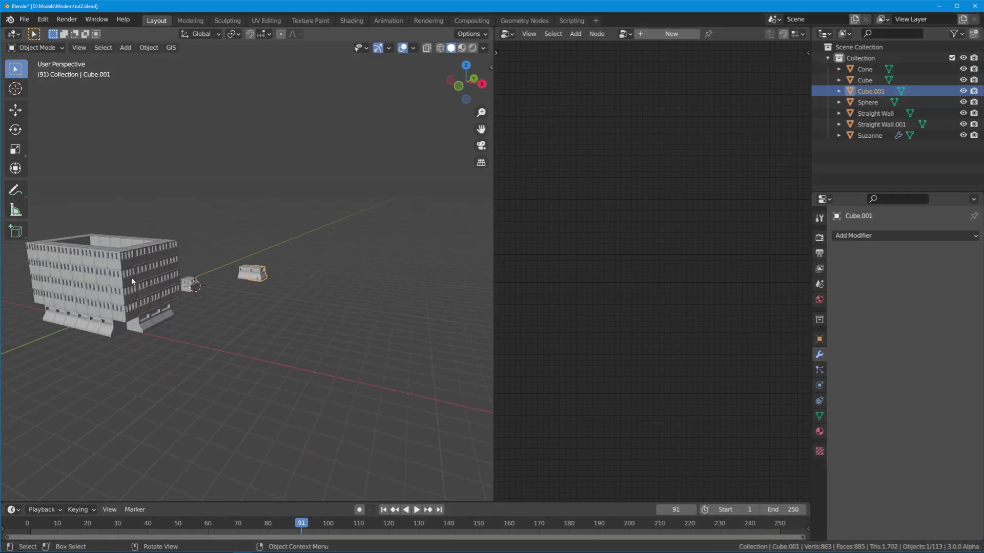
{"action": "left_click", "coordinate": [131, 278]}
{"action": "scroll", "coordinate": [686, 297], "scroll_direction": "up", "scroll_amount": 2}
{"action": "left_click_drag", "start_coordinate": [619, 286], "coordinate": [632, 286]}
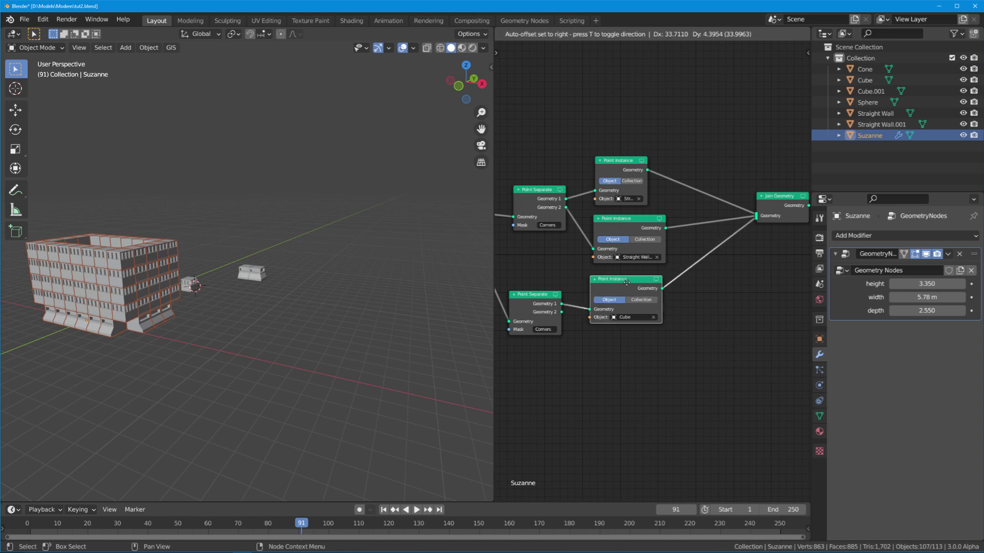
{"action": "key", "text": "shift+d"}
{"action": "left_click", "coordinate": [631, 339]}
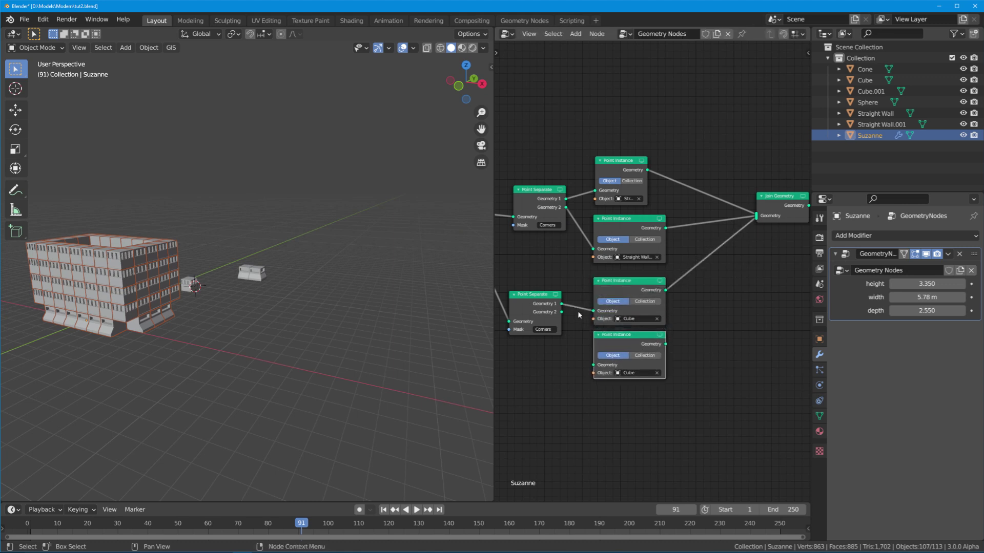
{"action": "left_click_drag", "start_coordinate": [562, 312], "coordinate": [591, 368]}
{"action": "middle_click_drag", "start_coordinate": [688, 355], "coordinate": [660, 359]}
{"action": "left_click_drag", "start_coordinate": [639, 351], "coordinate": [728, 221]}
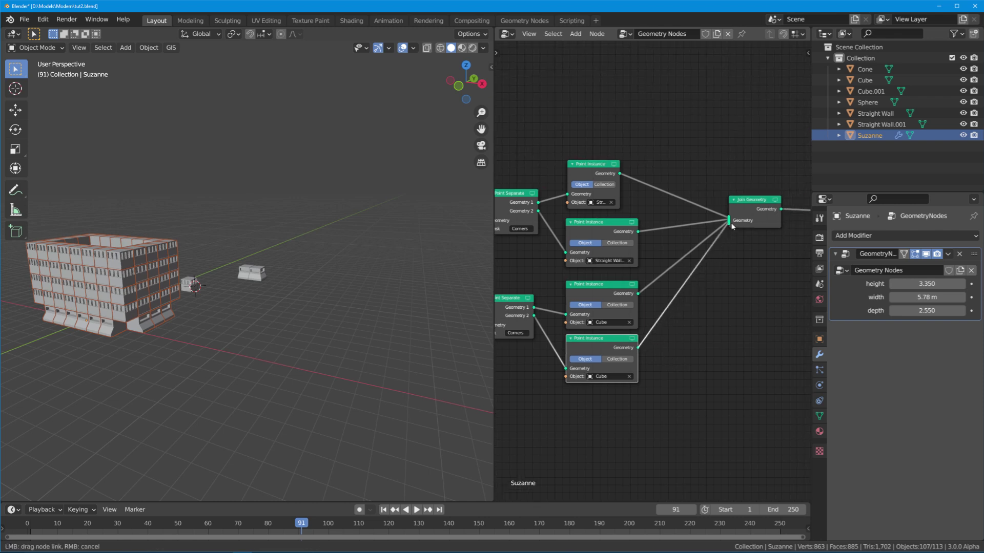
- Replace Cube with Cube.001 as the object of the new ground floor corner Point Instance node
{"action": "left_click", "coordinate": [221, 395]}
{"action": "left_click", "coordinate": [630, 377]}
{"action": "left_click", "coordinate": [629, 376]}
{"action": "left_click", "coordinate": [265, 277]}
- Move the doorway block Cube.002 and the straight block Cube into a new collection named GroundFloorStraightWalls
{"action": "middle_click_drag", "start_coordinate": [286, 402], "coordinate": [202, 232]}
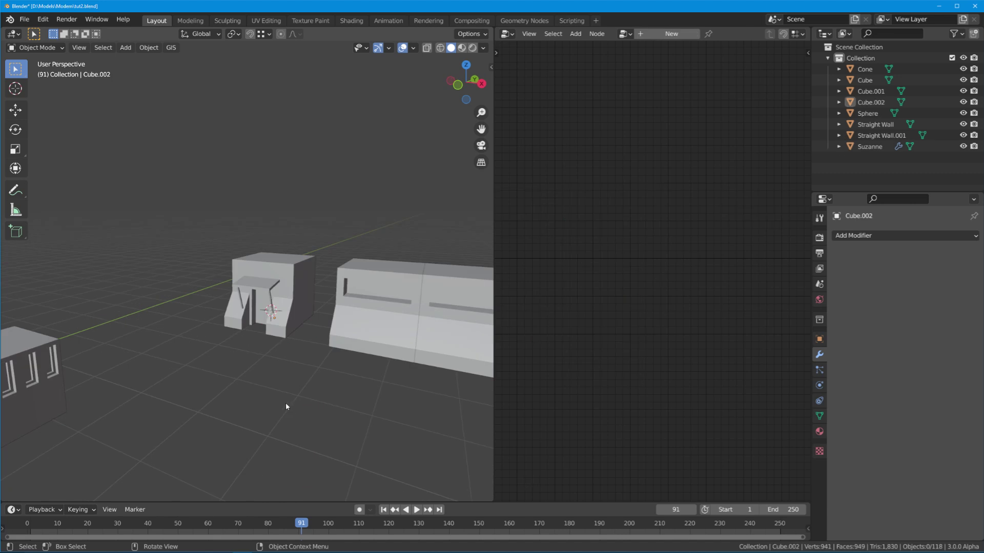
{"action": "left_click", "coordinate": [283, 288]}
{"action": "left_click", "coordinate": [363, 300], "text": "shift"}
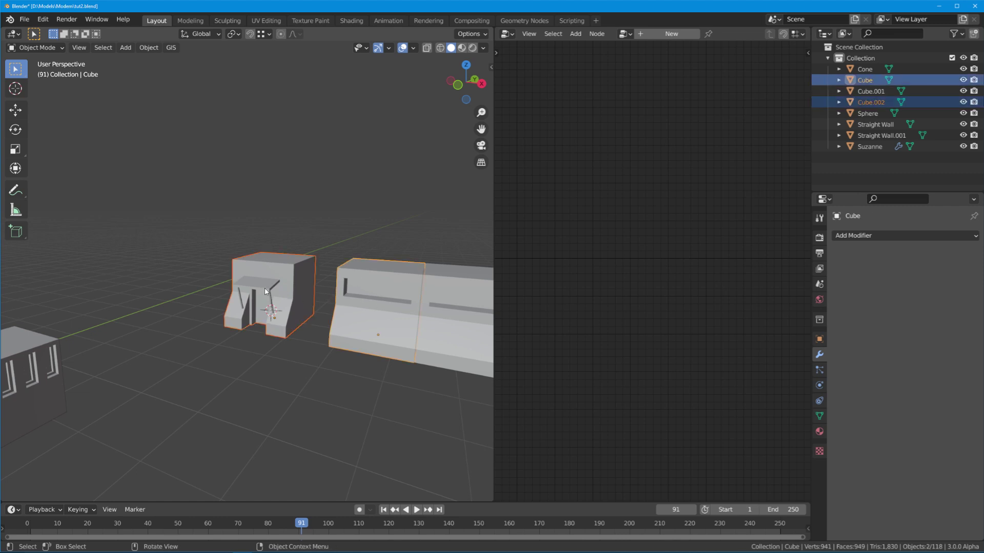
{"action": "key", "text": "m"}
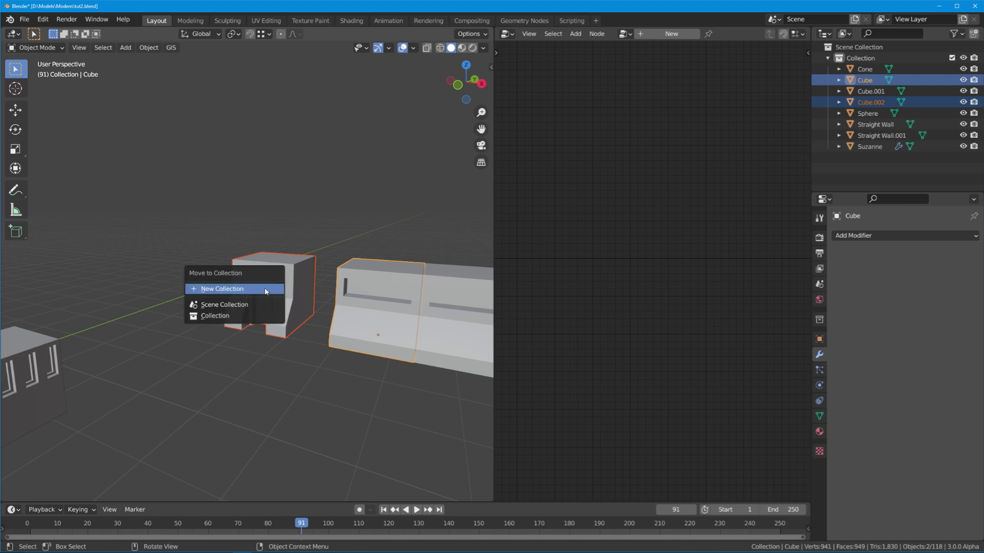
{"action": "left_click", "coordinate": [265, 291]}
{"action": "type", "text": "GroundF"}
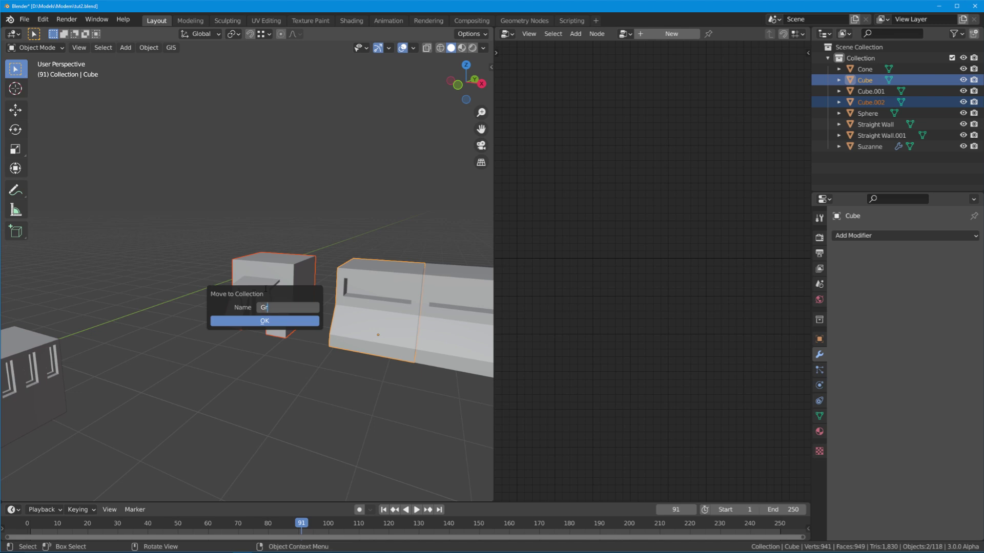
{"action": "type", "text": "loorStraightWalls"}
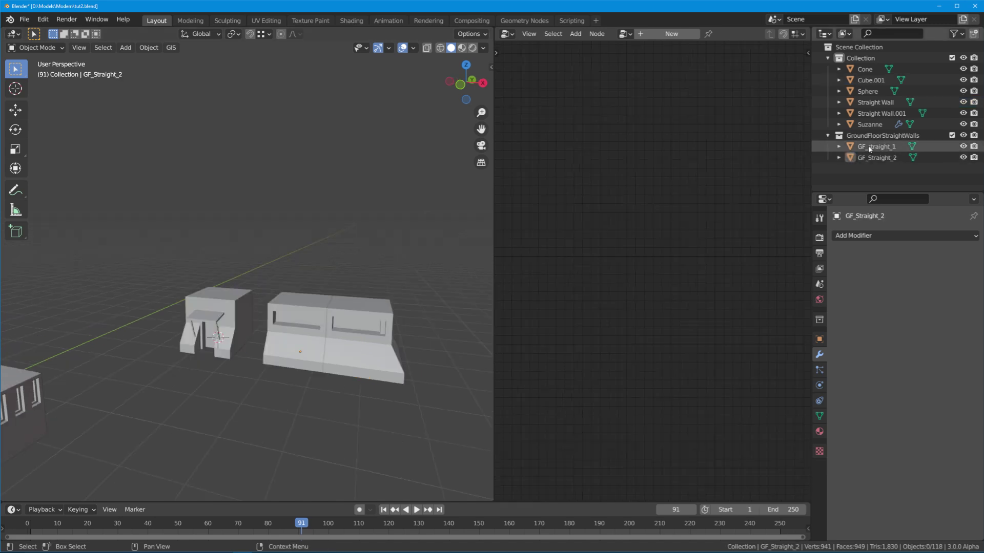
{"action": "scroll", "coordinate": [284, 349], "scroll_direction": "down", "scroll_amount": 5}
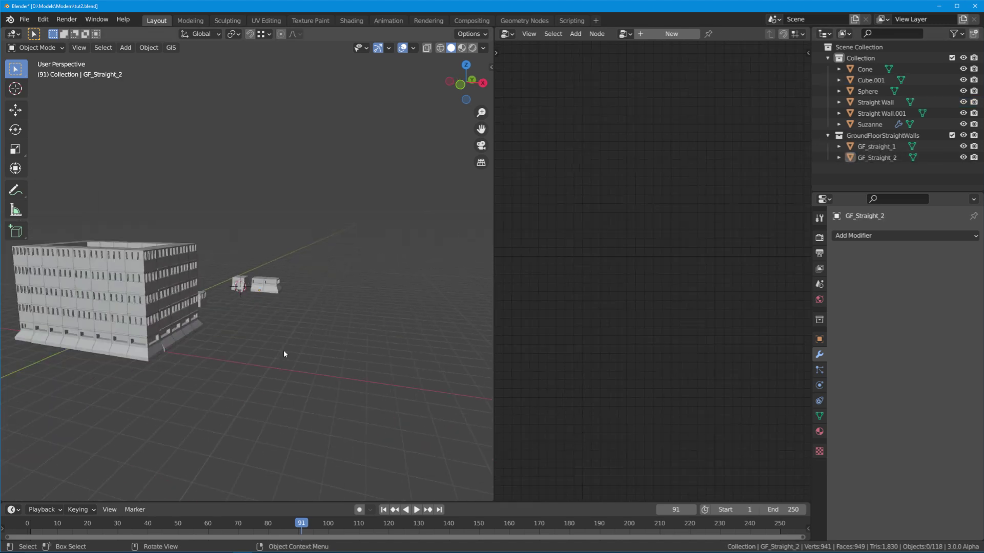
- Switch the building's ground floor straight wall Point Instance node to the GroundFloorStraightWalls collection and disable Whole Collection
{"action": "left_click", "coordinate": [169, 328]}
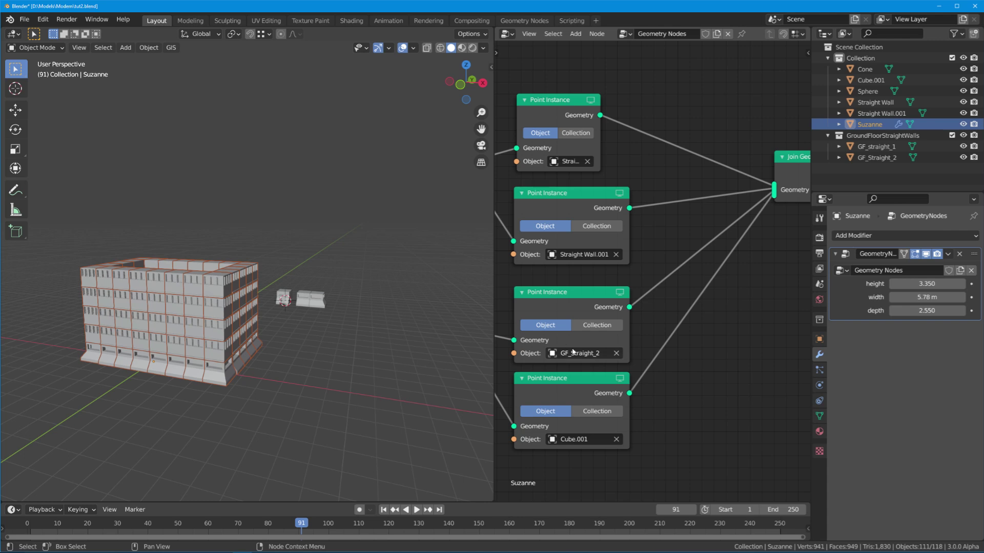
{"action": "left_click", "coordinate": [591, 326]}
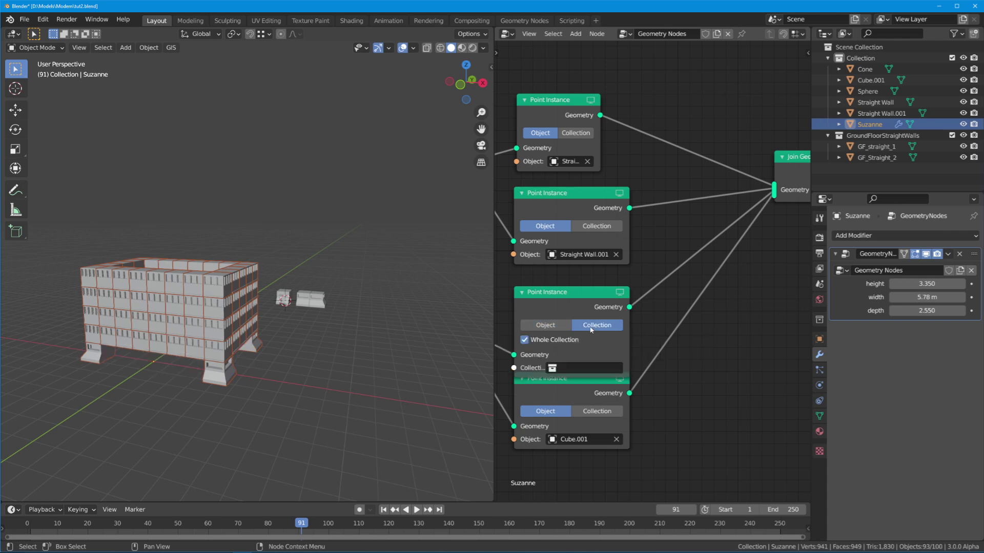
{"action": "left_click", "coordinate": [567, 368]}
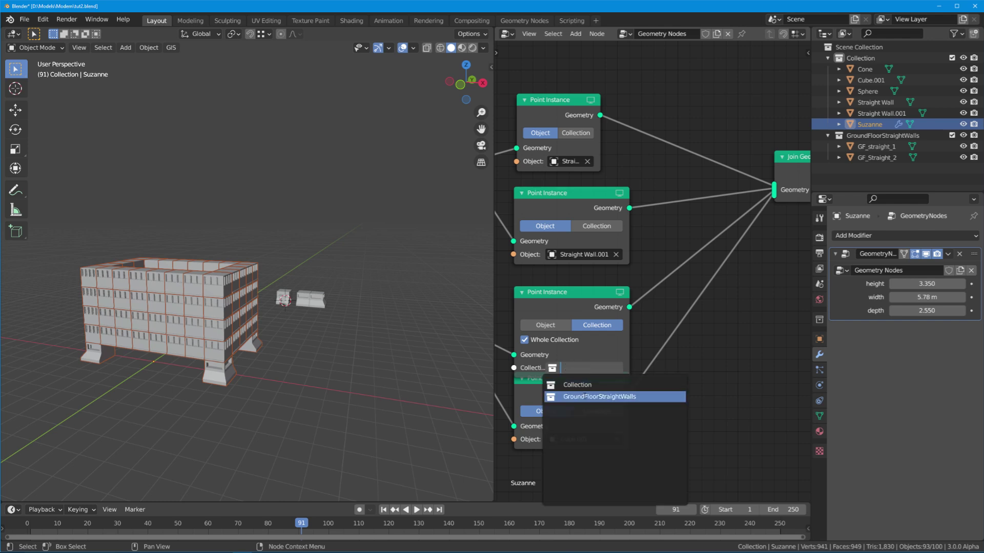
{"action": "left_click", "coordinate": [584, 396]}
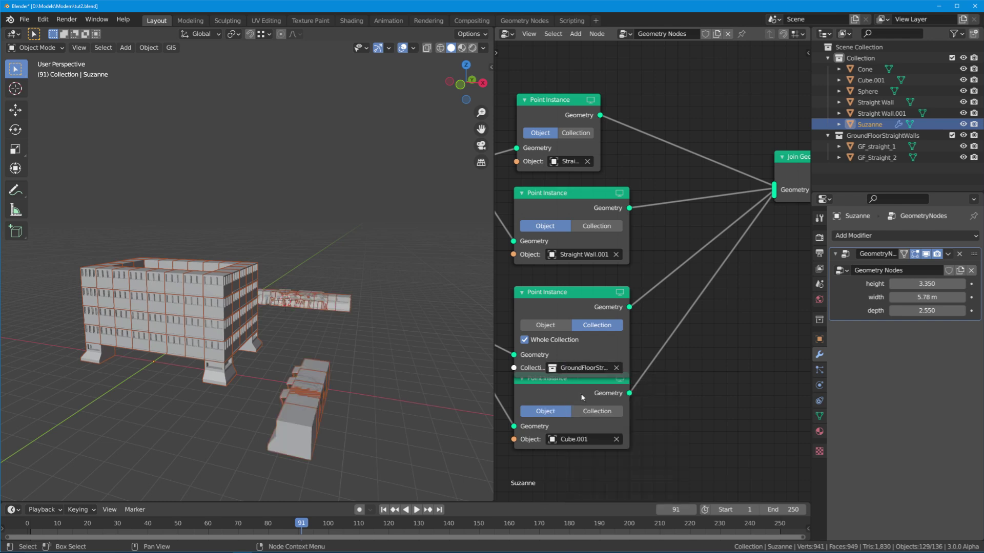
{"action": "left_click", "coordinate": [525, 341]}
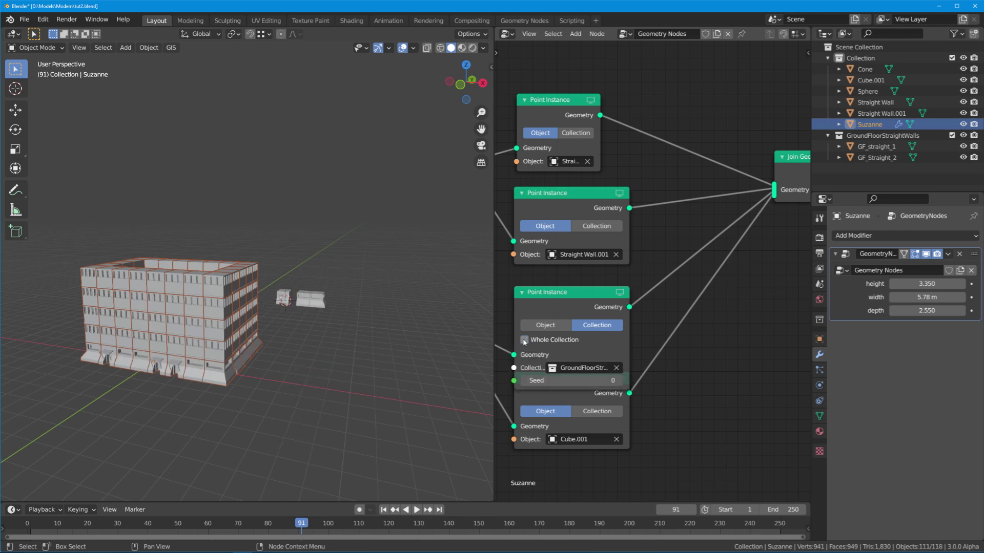
{"action": "left_click", "coordinate": [330, 407]}
{"action": "middle_click_drag", "start_coordinate": [330, 408], "coordinate": [405, 333]}
- Add a Group Input node beside the ground floor nodes and expose the straight wall Point Instance's Collection as a new group input
{"action": "left_click_drag", "start_coordinate": [547, 404], "coordinate": [548, 416]}
{"action": "scroll", "coordinate": [705, 322], "scroll_direction": "down", "scroll_amount": 2}
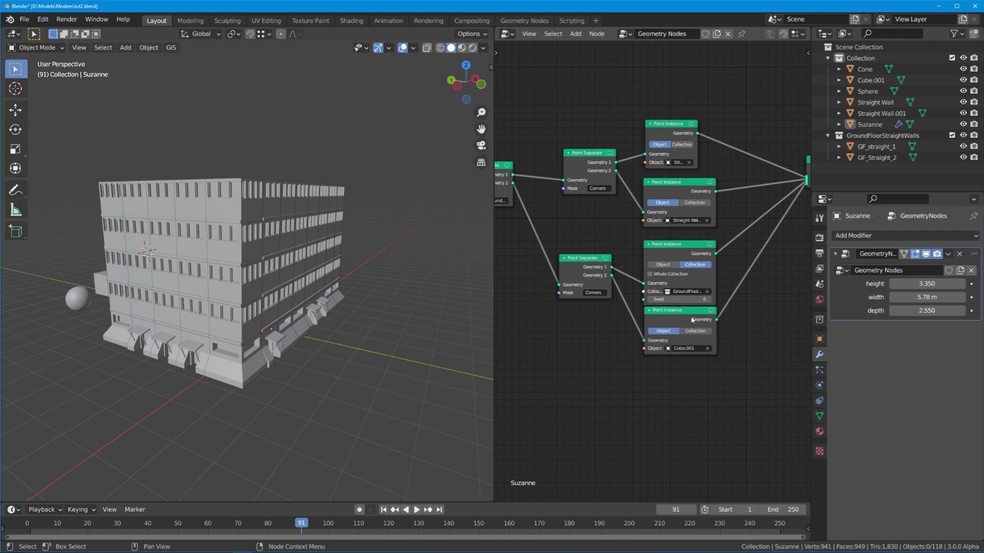
{"action": "scroll", "coordinate": [683, 320], "scroll_direction": "down", "scroll_amount": 1}
{"action": "key", "text": "shift+a"}
{"action": "mouse_move", "coordinate": [589, 420]}
{"action": "left_click", "coordinate": [655, 448]}
{"action": "left_click", "coordinate": [601, 337]}
{"action": "scroll", "coordinate": [601, 337], "scroll_direction": "up", "scroll_amount": 3}
{"action": "left_click_drag", "start_coordinate": [641, 296], "coordinate": [621, 316]}
{"action": "left_click_drag", "start_coordinate": [612, 391], "coordinate": [563, 418]}
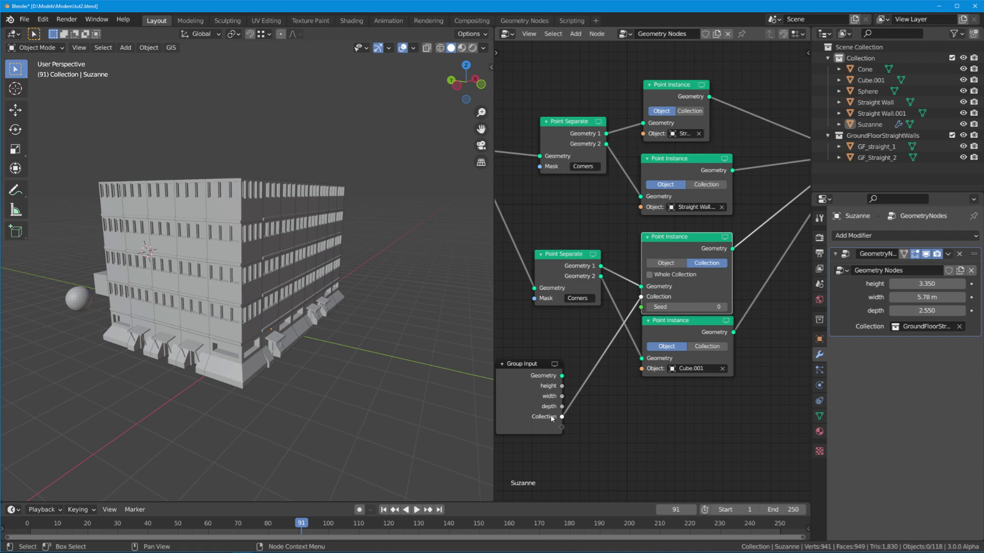
- Rename the node group's new Collection input as GF_StraightWalls
{"action": "key", "text": "n"}
{"action": "left_click", "coordinate": [737, 109]}
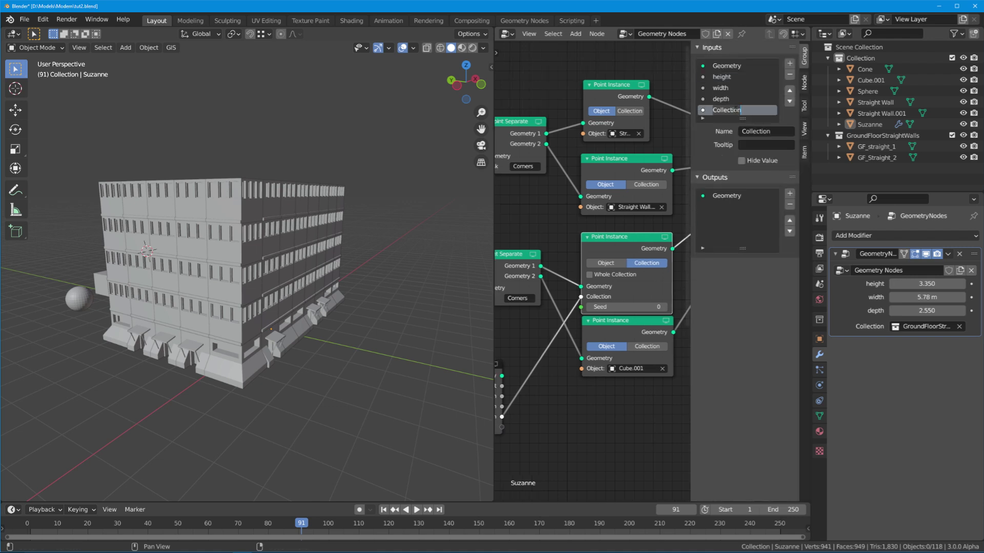
{"action": "type", "text": "GF_StraightWalls"}
{"action": "key", "text": "Return"}
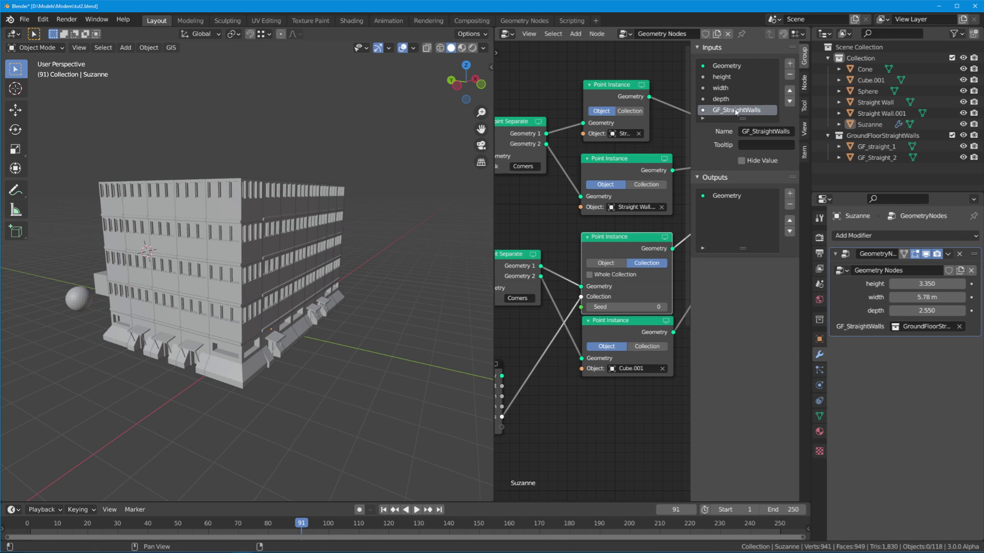
- Select the building and view the collections available for its modifier's GF_StraightWalls input, keeping GroundFloorStraightWalls
{"action": "left_click", "coordinate": [305, 276]}
{"action": "scroll", "coordinate": [440, 338], "scroll_direction": "down", "scroll_amount": 2}
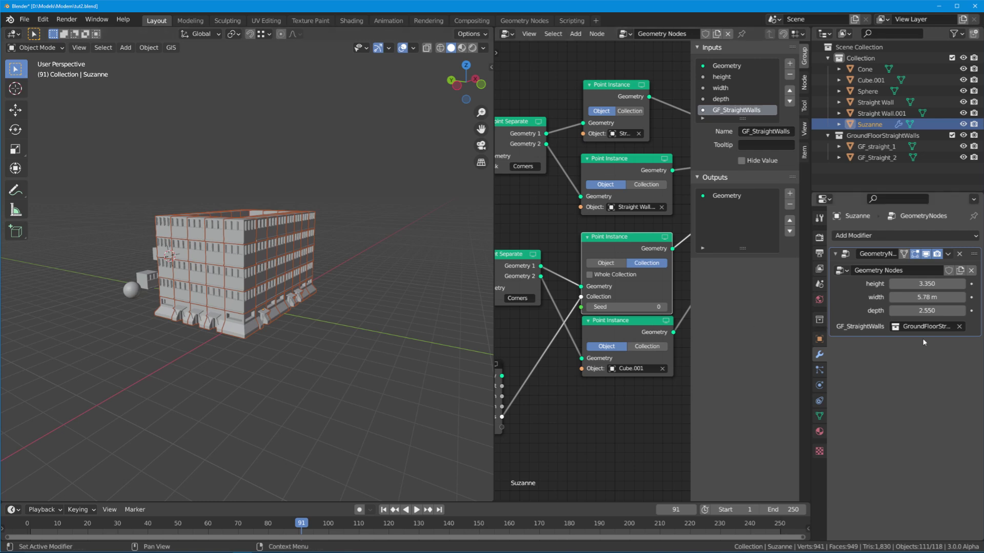
{"action": "left_click", "coordinate": [913, 329]}
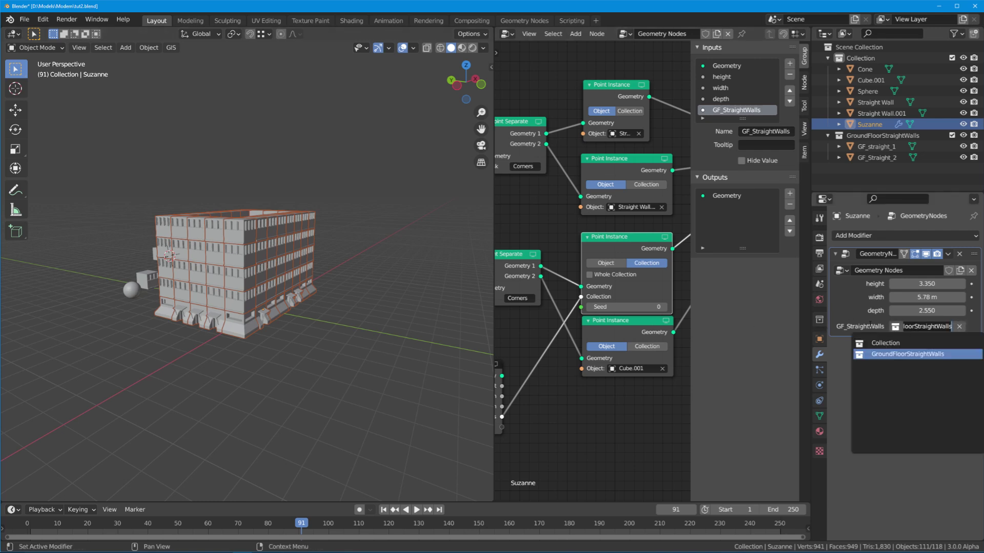
{"action": "key", "text": "Return"}
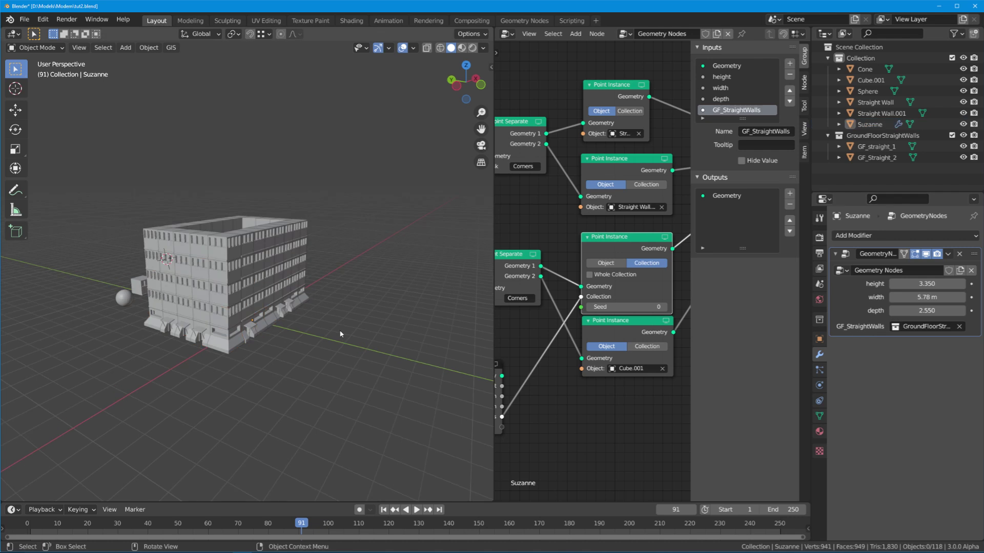